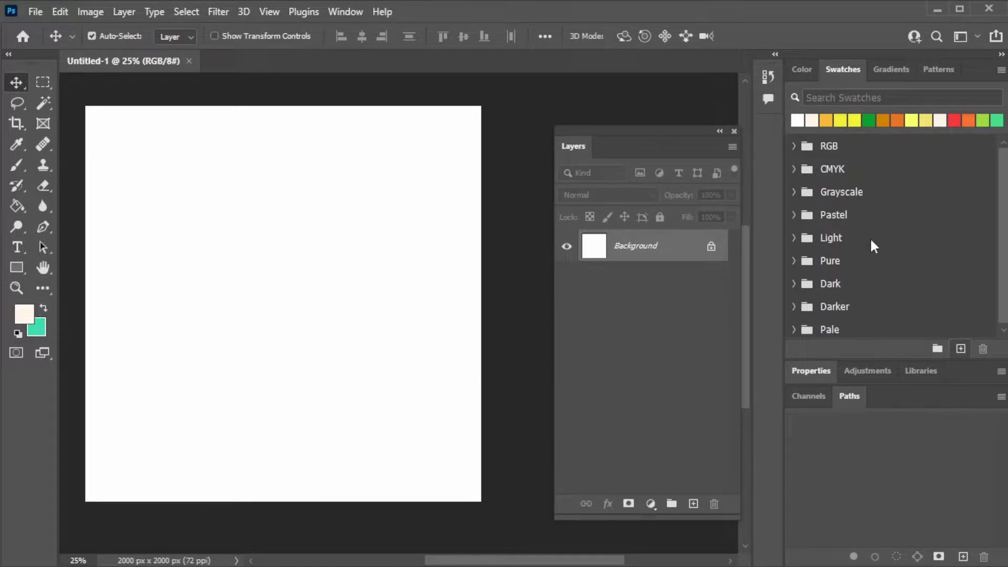
# Add a solid colour fill layer covering the canvas using the bright yellow swatch
pyautogui.click(839, 120)
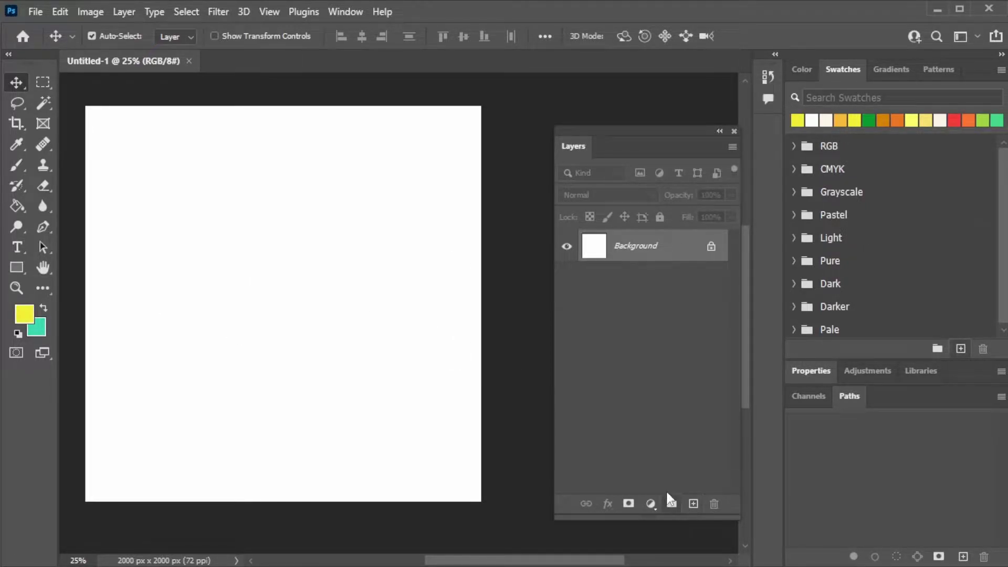
pyautogui.click(654, 503)
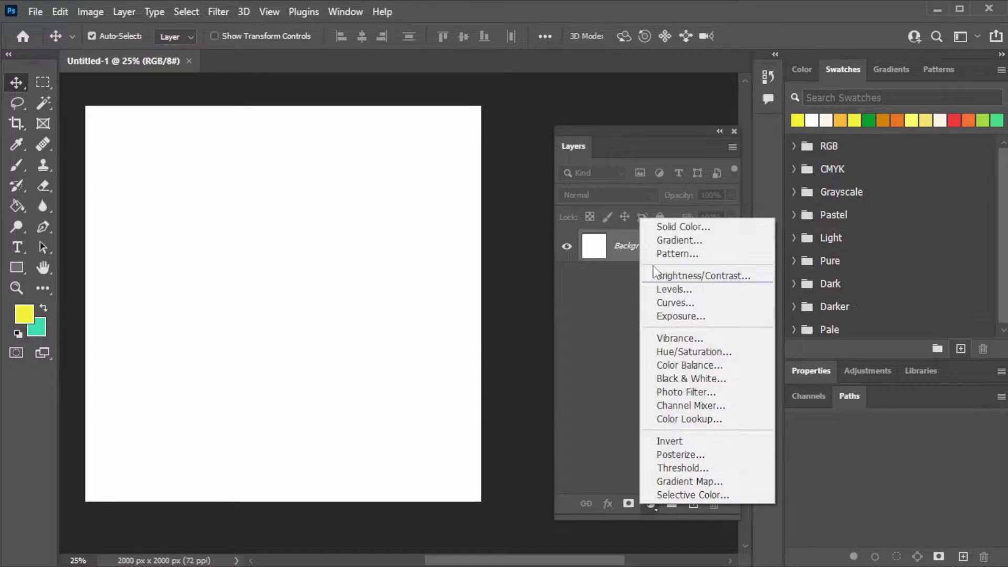
pyautogui.click(658, 225)
pyautogui.click(663, 169)
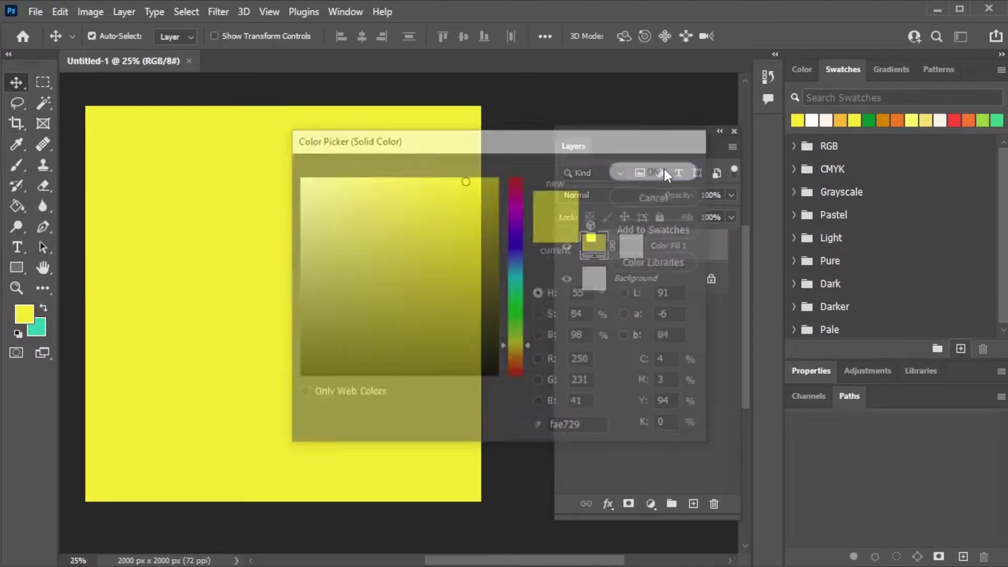
# Delete the white Background layer and remove the yellow fill layer's mask
pyautogui.click(706, 290)
pyautogui.moveTo(659, 287); pyautogui.dragTo(714, 503)
pyautogui.moveTo(631, 245); pyautogui.dragTo(714, 504)
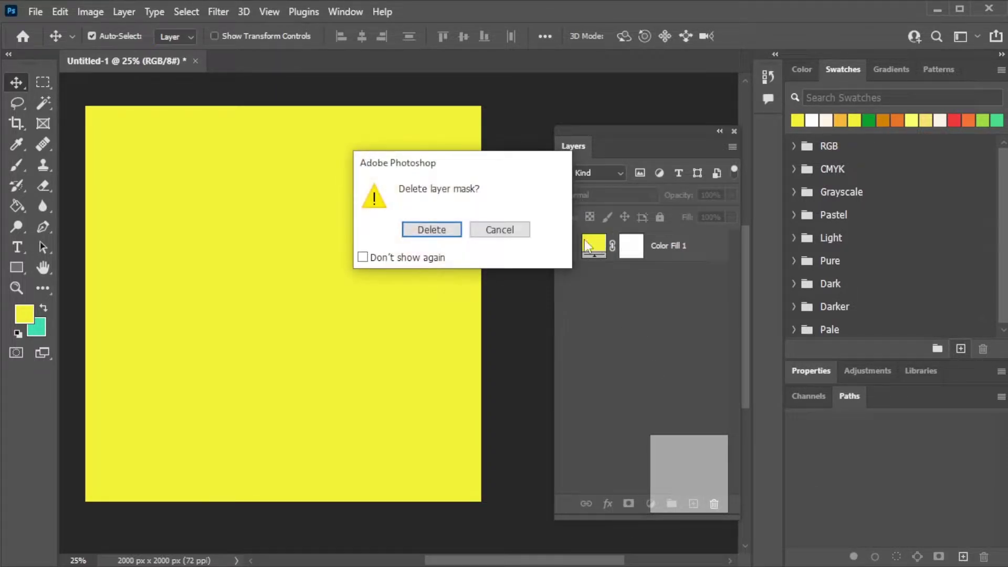
pyautogui.click(440, 233)
# Rename the yellow fill layer as BG and deselect it
pyautogui.doubleClick(631, 247)
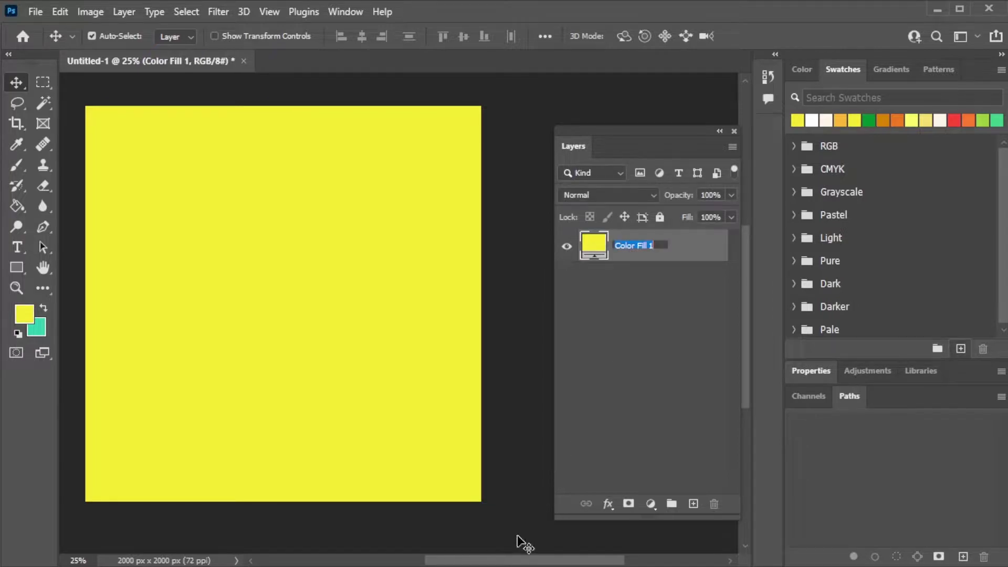
pyautogui.write('B')
pyautogui.press('Return')
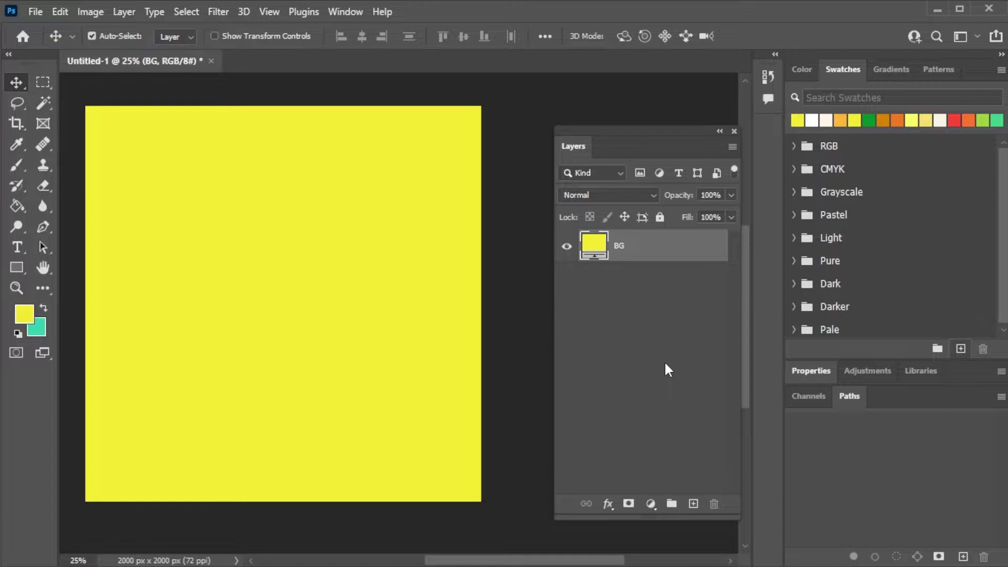
pyautogui.click(665, 363)
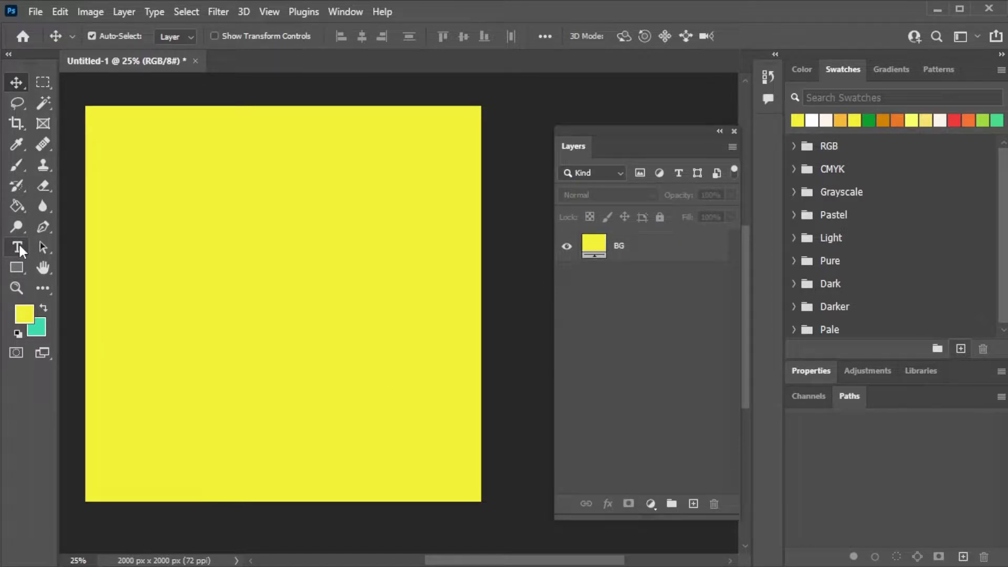
# Add the cream text "FRESH AND HEALTHY" in Impact at 249 pt and move it to the upper edge of the canvas
pyautogui.click(18, 248)
pyautogui.click(135, 211)
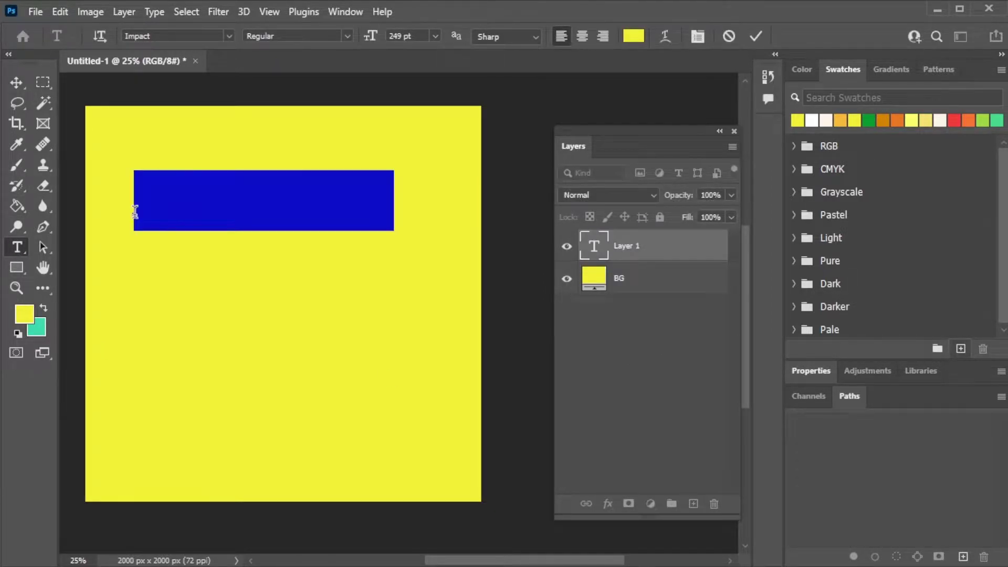
pyautogui.write('FRESH AND HEALTHY')
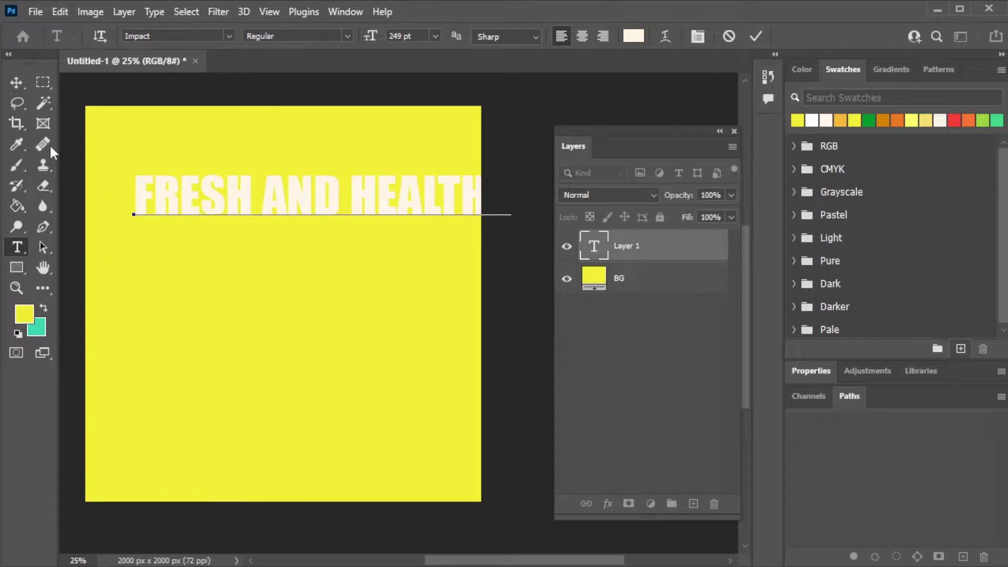
pyautogui.click(15, 82)
pyautogui.moveTo(367, 203)
pyautogui.mouseDown()
pyautogui.moveTo(333, 185)
pyautogui.moveTo(333, 157)
pyautogui.mouseUp()
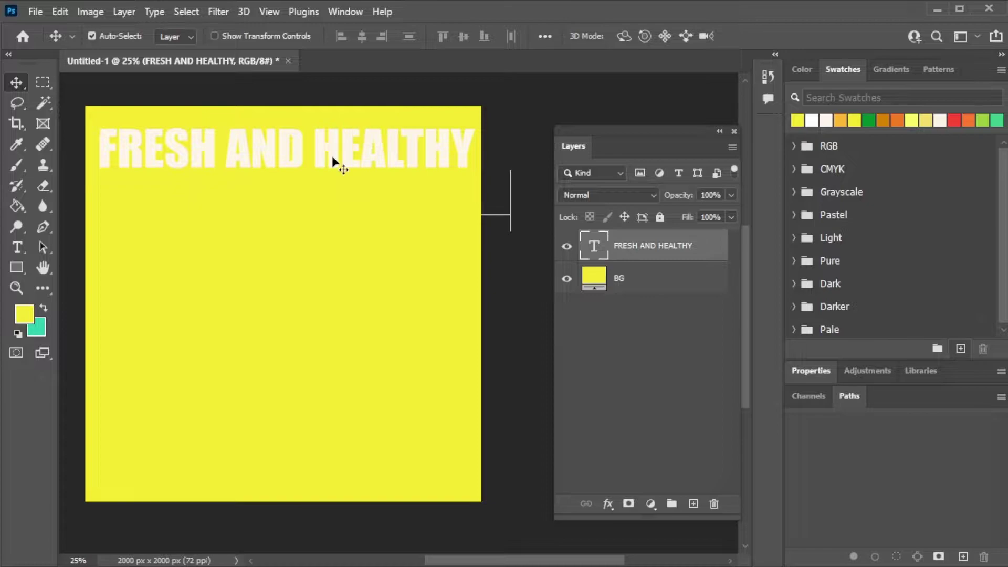
# Give the text layer a white 8 px inside stroke and reduce its fill to 0%
pyautogui.rightClick(622, 252)
pyautogui.click(689, 57)
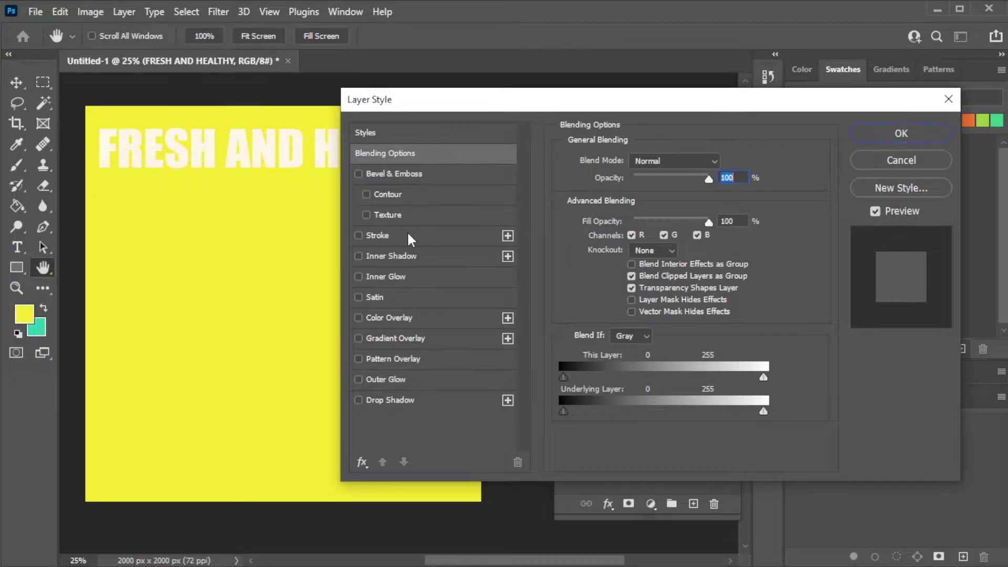
pyautogui.click(376, 236)
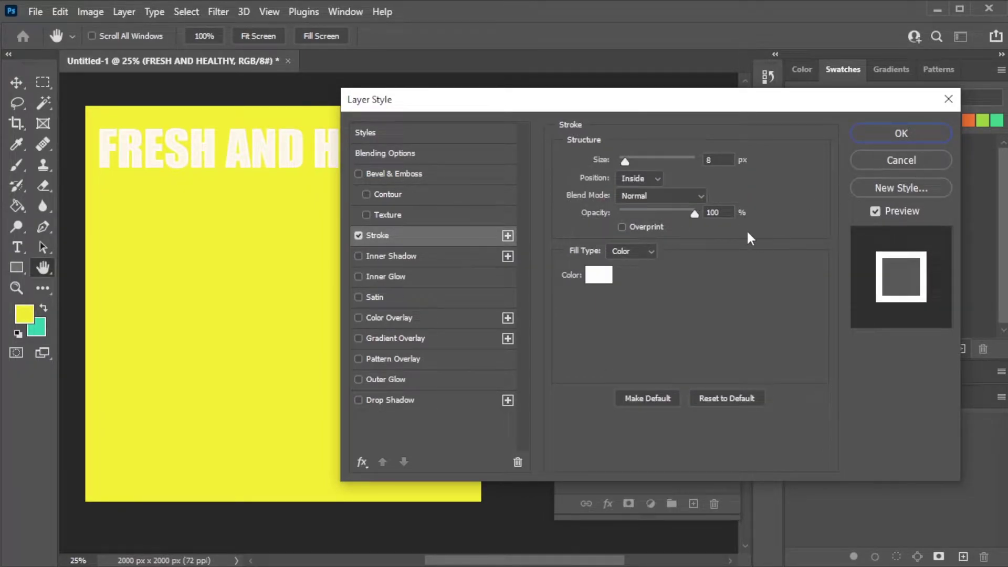
pyautogui.click(907, 139)
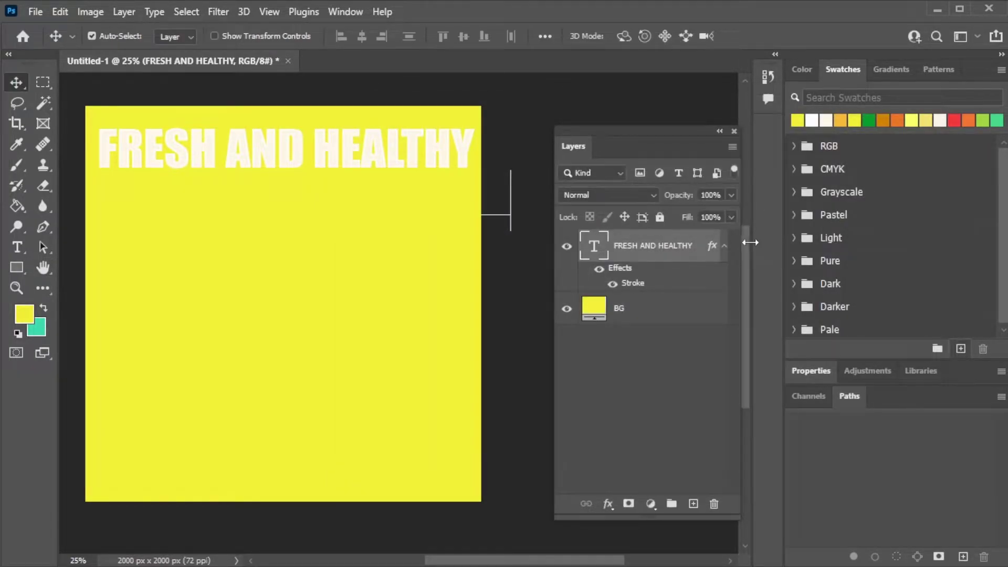
pyautogui.moveTo(732, 217); pyautogui.dragTo(603, 241)
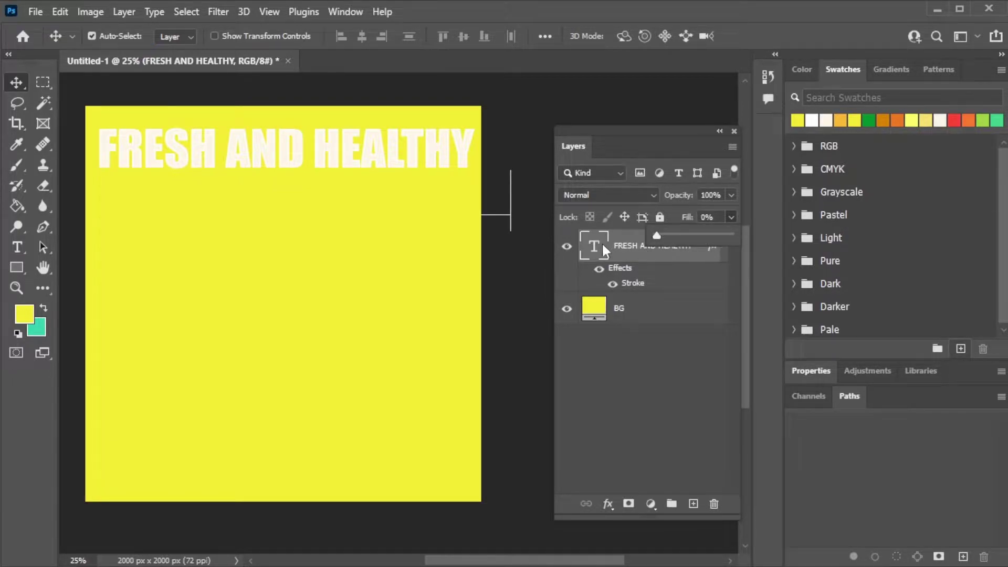
# Duplicate the outlined text down the canvas to form seven evenly spaced rows
pyautogui.moveTo(338, 162); pyautogui.dragTo(342, 255)
pyautogui.moveTo(343, 254); pyautogui.dragTo(335, 464)
# Raise the fill of the middle text row to 100%, turn off its stroke effect and deselect the layer
pyautogui.click(360, 307)
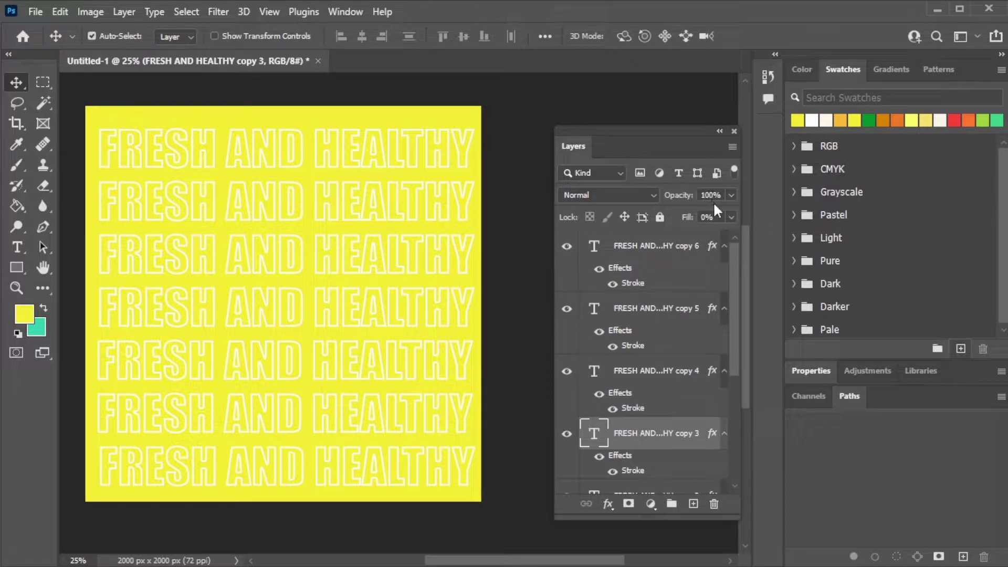
pyautogui.click(732, 218)
pyautogui.moveTo(717, 235); pyautogui.dragTo(738, 238)
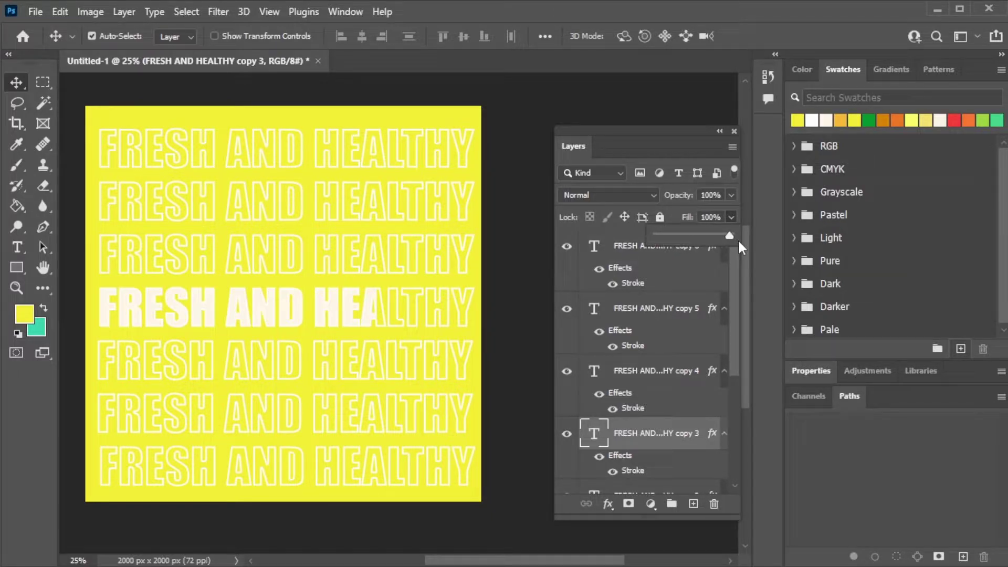
pyautogui.click(521, 489)
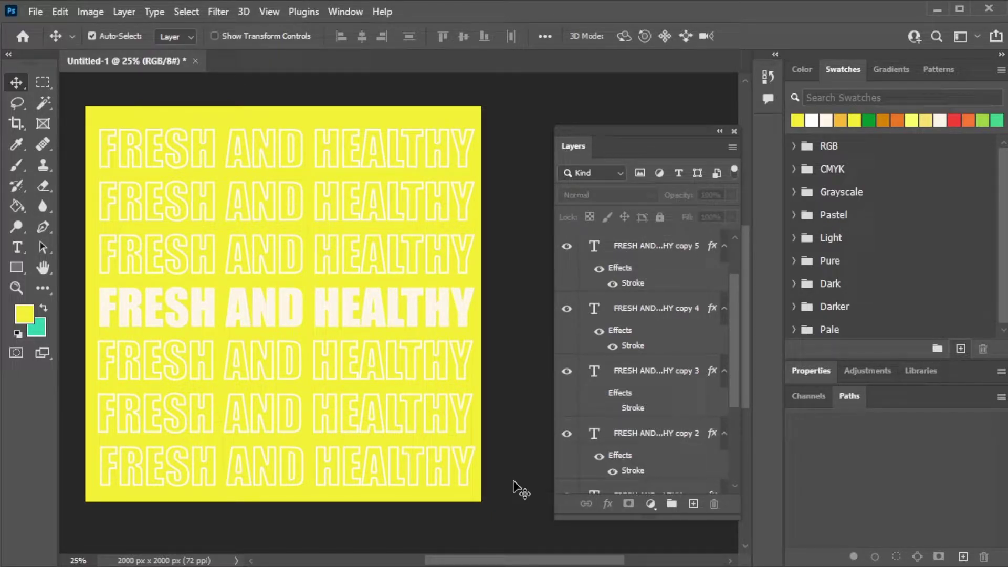
# Place the crane image as an embedded object over the left half of the text rows
pyautogui.click(34, 12)
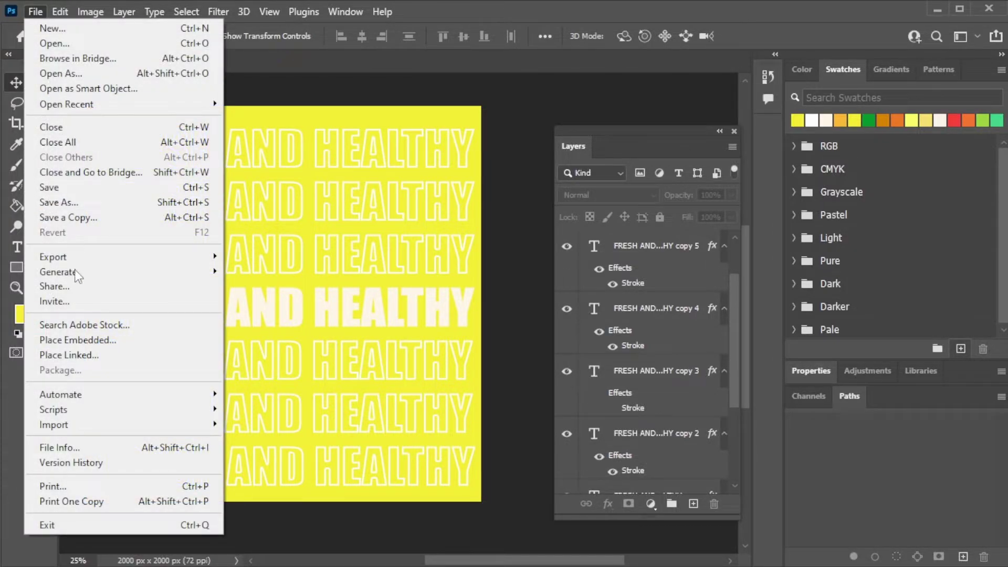
pyautogui.click(58, 342)
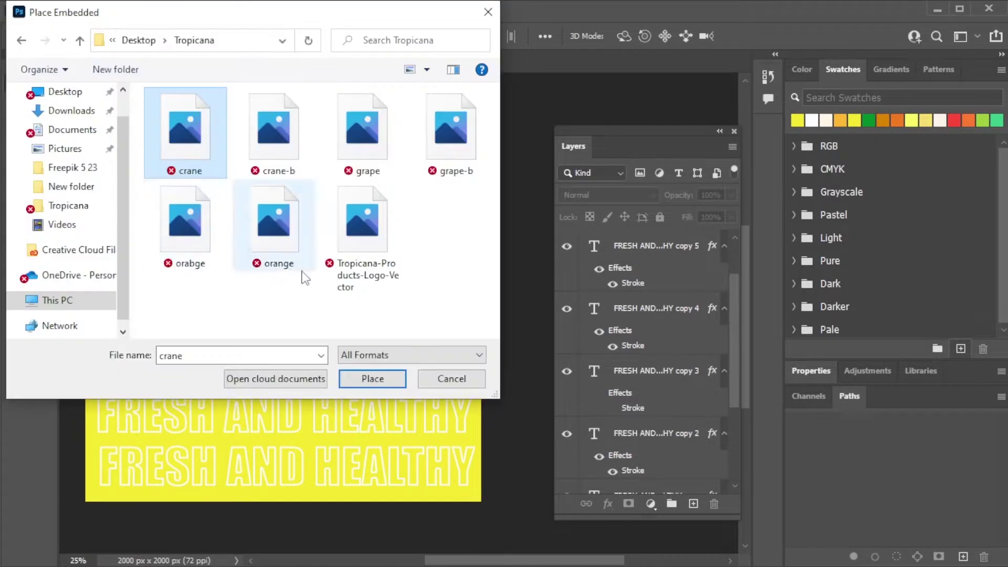
pyautogui.click(372, 378)
pyautogui.moveTo(321, 343); pyautogui.dragTo(250, 346)
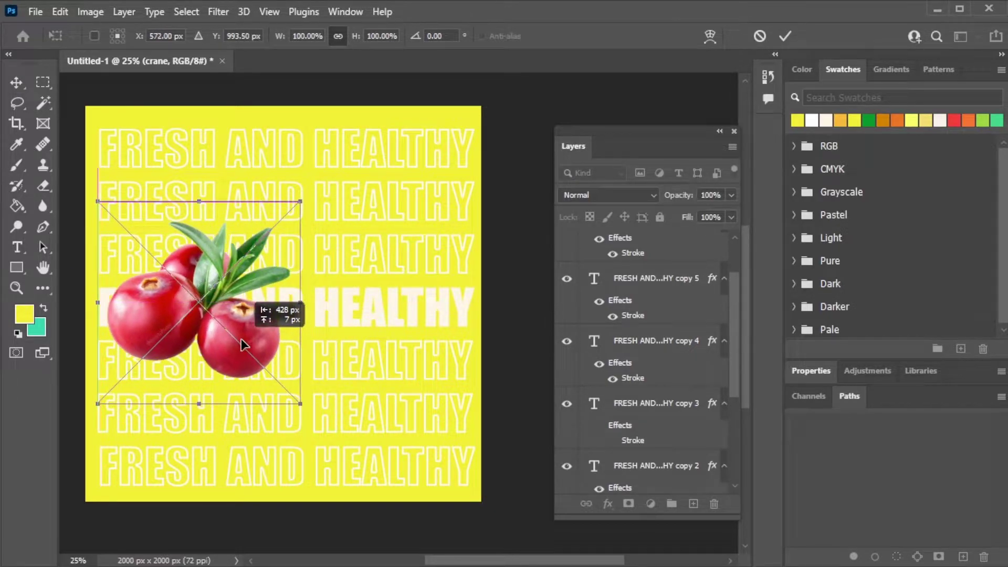
pyautogui.press('Return')
# Place the embedded grape image and enlarge it to about 488% beside the cranberries
pyautogui.click(35, 12)
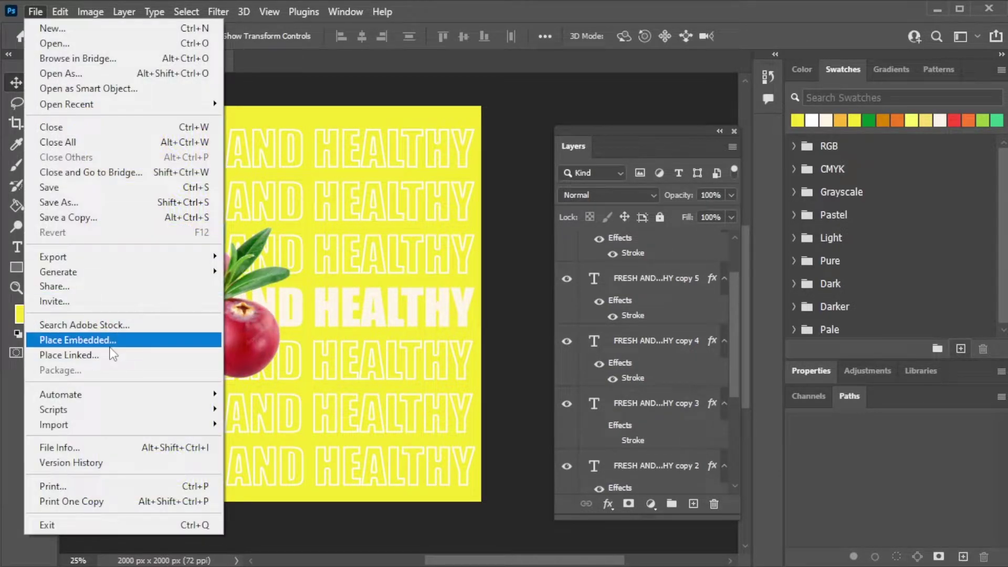
pyautogui.click(79, 340)
pyautogui.click(367, 136)
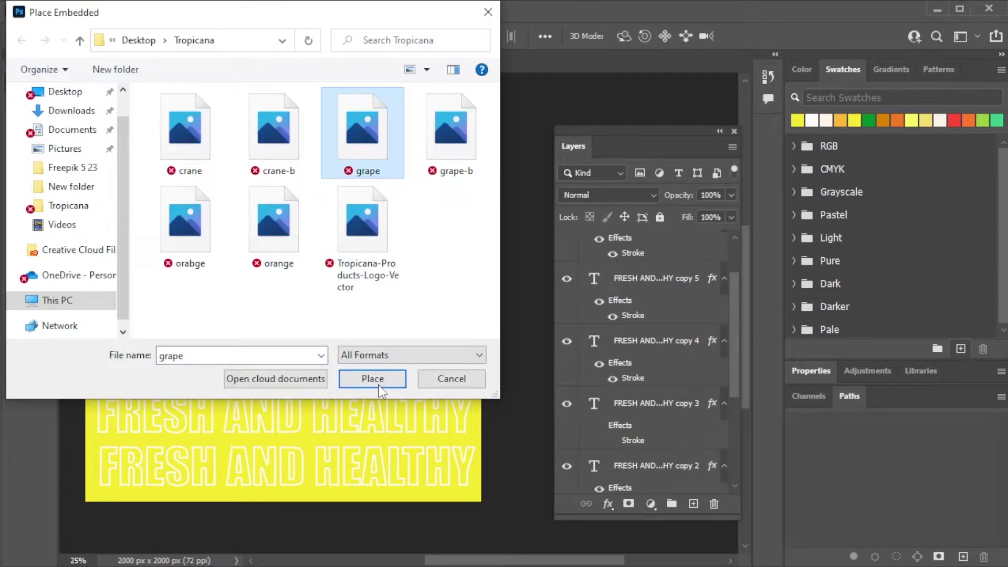
pyautogui.click(372, 378)
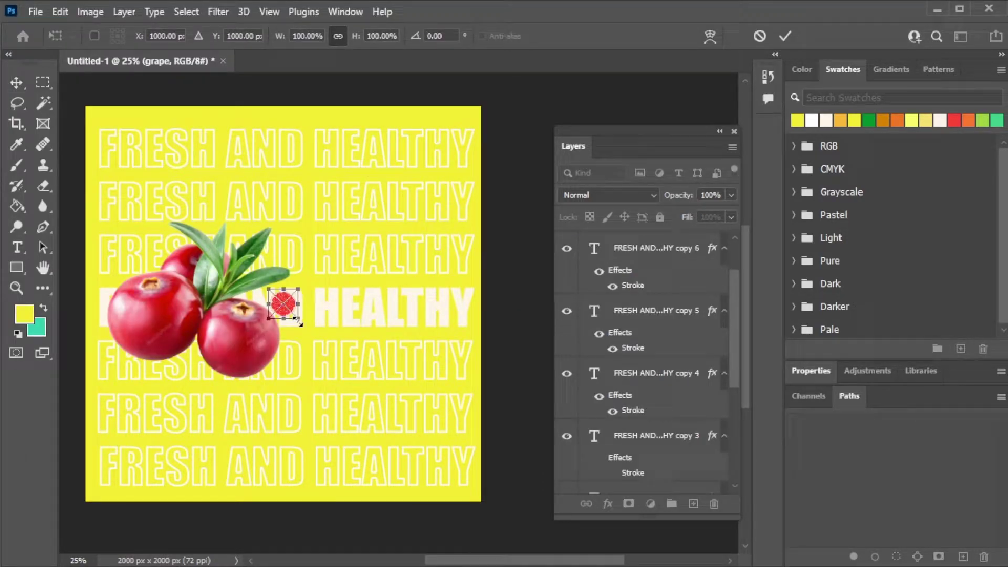
pyautogui.moveTo(298, 322); pyautogui.dragTo(407, 423)
pyautogui.press('Return')
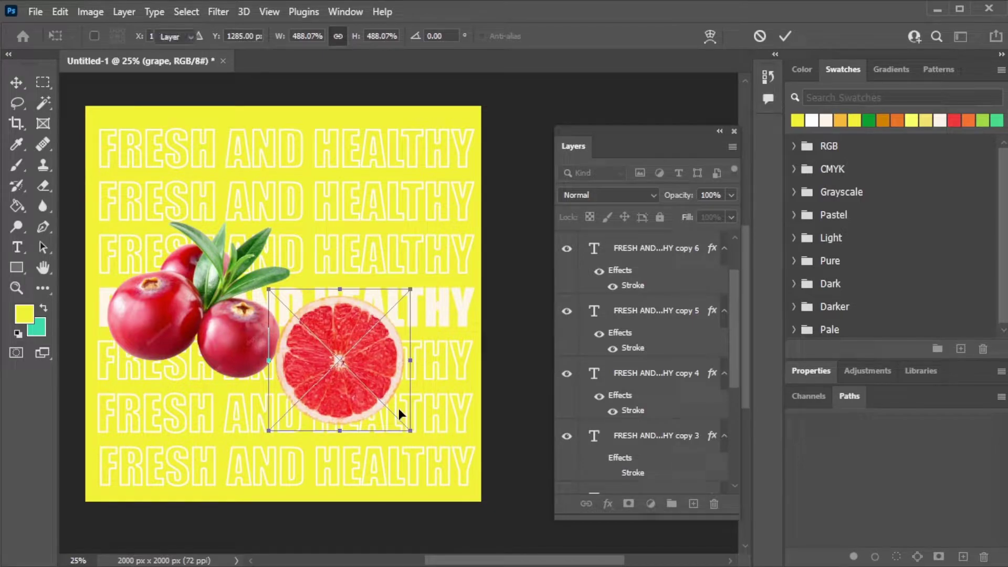
# Place the embedded orange image, scale it down slightly and move it above the other fruits
pyautogui.click(35, 11)
pyautogui.click(78, 342)
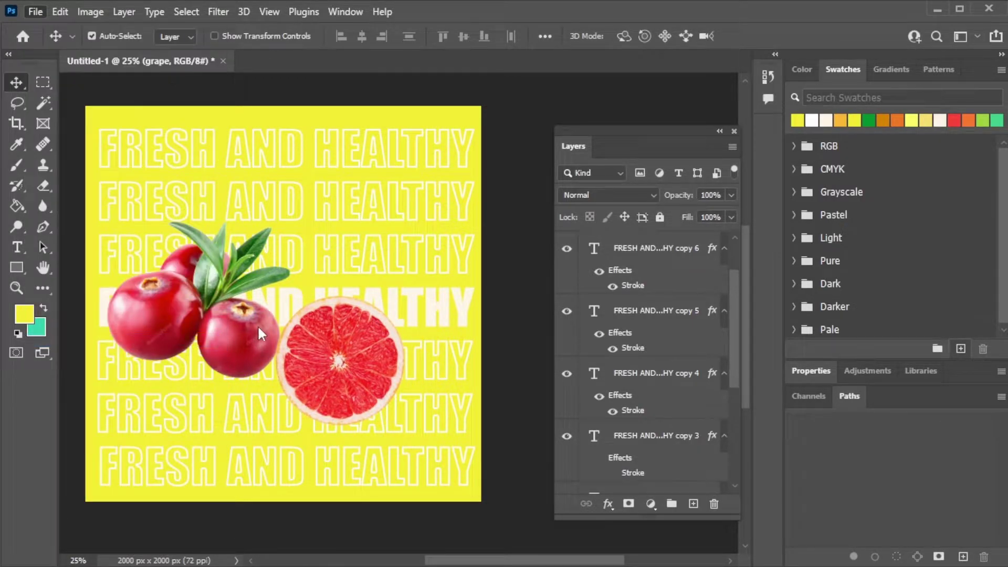
pyautogui.click(292, 240)
pyautogui.click(343, 376)
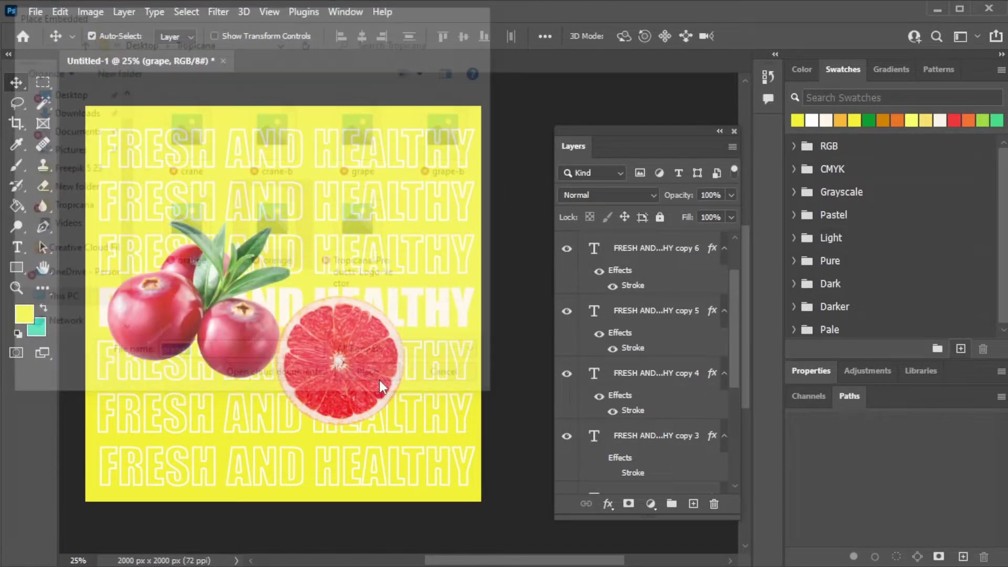
pyautogui.moveTo(384, 228); pyautogui.dragTo(365, 244)
pyautogui.moveTo(274, 321); pyautogui.dragTo(287, 249)
pyautogui.press('Return')
# Rearrange the grapefruit, cranberries and orange on the canvas and scale the fruits down
pyautogui.moveTo(347, 384); pyautogui.dragTo(397, 380)
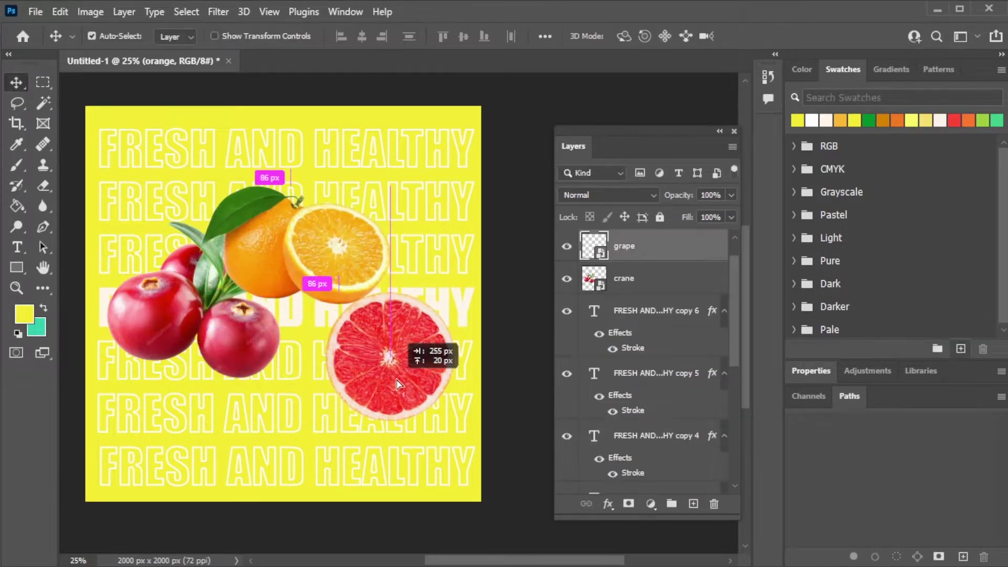
pyautogui.moveTo(312, 281); pyautogui.dragTo(312, 371)
pyautogui.keyDown('shift'); pyautogui.click(394, 339); pyautogui.keyUp('shift')
pyautogui.hotkey('ctrl', 't')
pyautogui.moveTo(453, 222); pyautogui.dragTo(390, 265)
pyautogui.moveTo(304, 364); pyautogui.dragTo(311, 312)
pyautogui.press('Return')
# Duplicate the grapefruit slice twice into an overlapping cluster and reposition the orange and cranberries around it
pyautogui.moveTo(353, 338); pyautogui.dragTo(384, 405)
pyautogui.moveTo(299, 328); pyautogui.dragTo(343, 258)
pyautogui.moveTo(187, 281); pyautogui.dragTo(177, 364)
pyautogui.moveTo(416, 371); pyautogui.dragTo(352, 371)
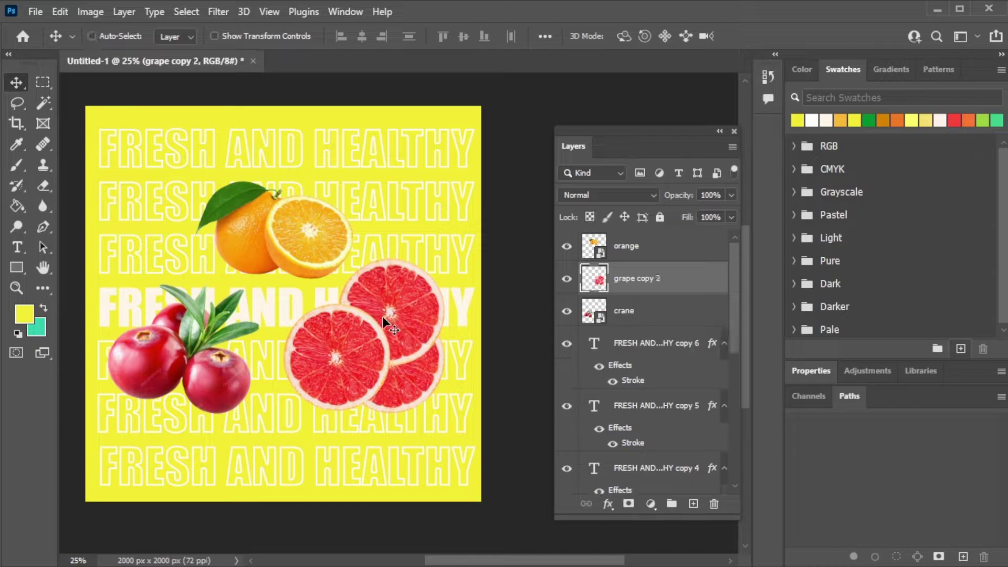
# Combine the three grapefruit slices into one layer, scale it to about 83% and place it beside the cranberries
pyautogui.hotkey('ctrl', 't')
pyautogui.moveTo(441, 265); pyautogui.dragTo(426, 280)
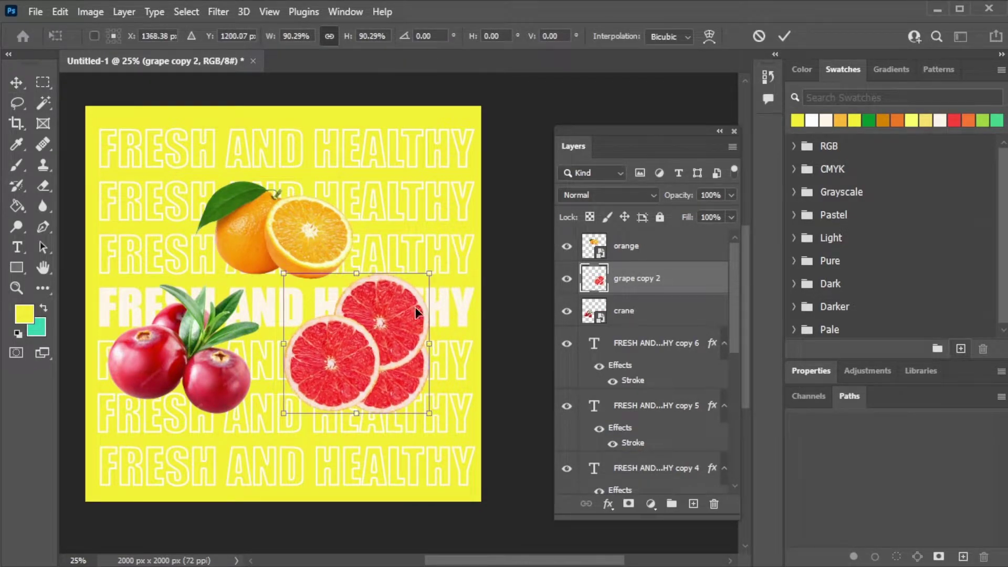
pyautogui.moveTo(345, 358); pyautogui.dragTo(350, 361)
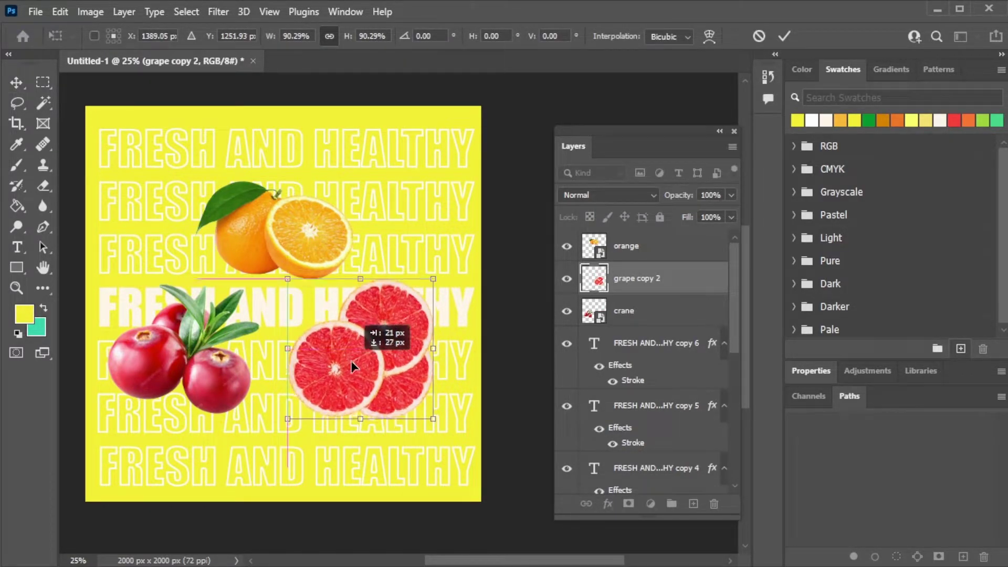
pyautogui.moveTo(432, 284); pyautogui.dragTo(422, 295)
pyautogui.moveTo(357, 366); pyautogui.dragTo(364, 359)
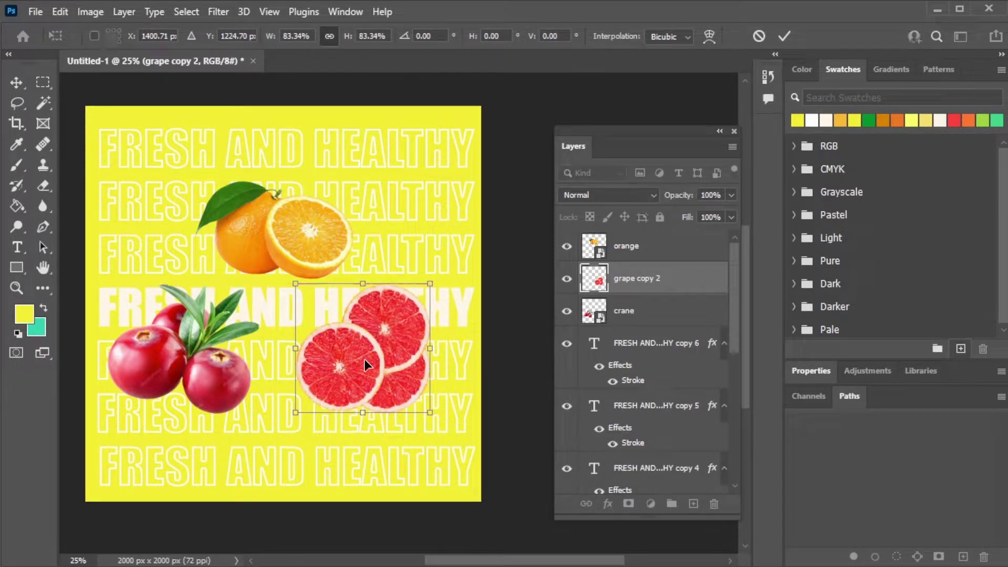
pyautogui.press('Return')
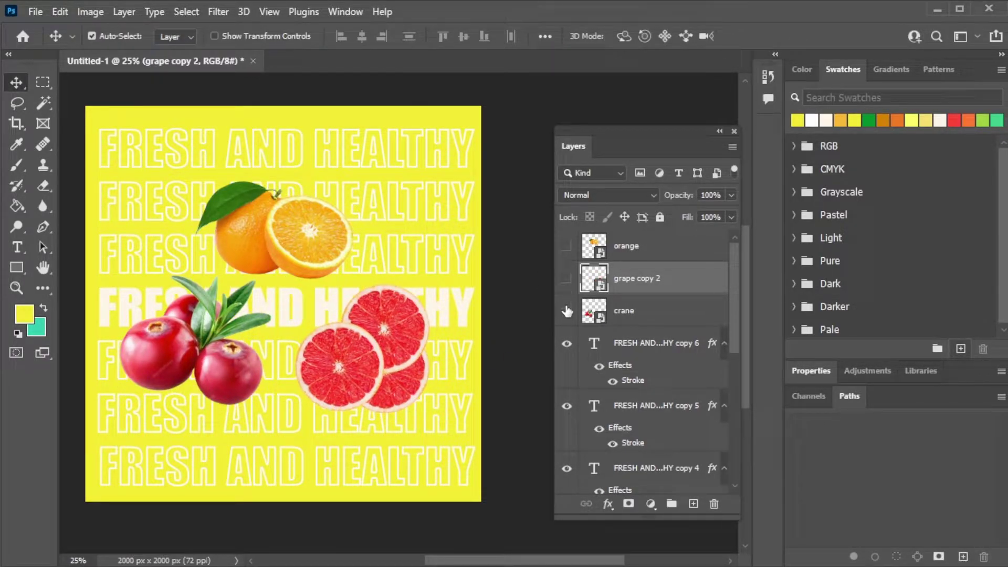
# Hide all the fruit and text layers, leaving only the yellow BG layer visible
pyautogui.scroll(-3, 567, 431)
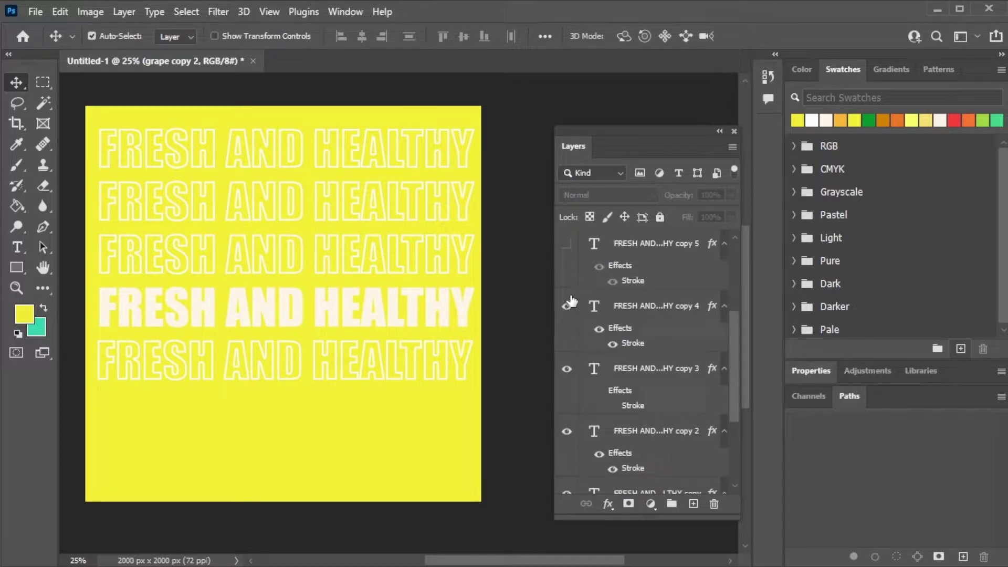
pyautogui.click(566, 431)
pyautogui.scroll(-2, 569, 430)
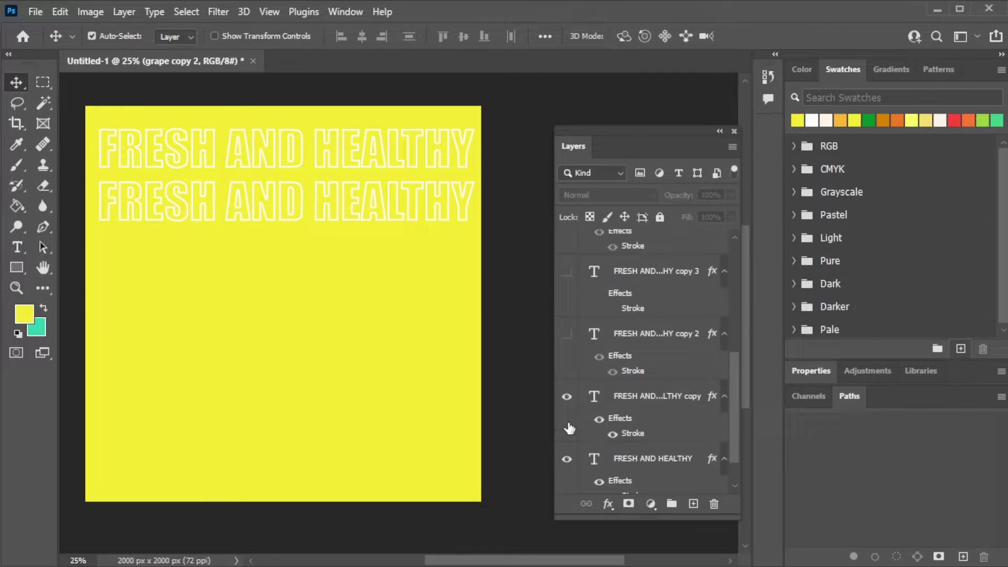
pyautogui.click(568, 396)
pyautogui.scroll(-2, 575, 415)
pyautogui.click(569, 420)
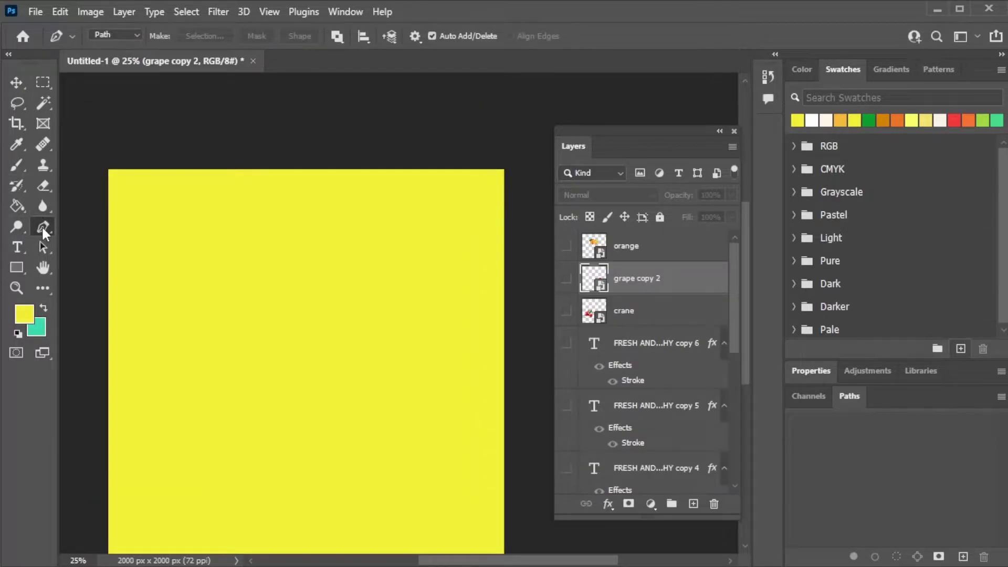
# Draw a wavy-edged shape across the upper part of the canvas with the Curvature Pen in Shape mode and fill it light orange
pyautogui.rightClick(44, 232)
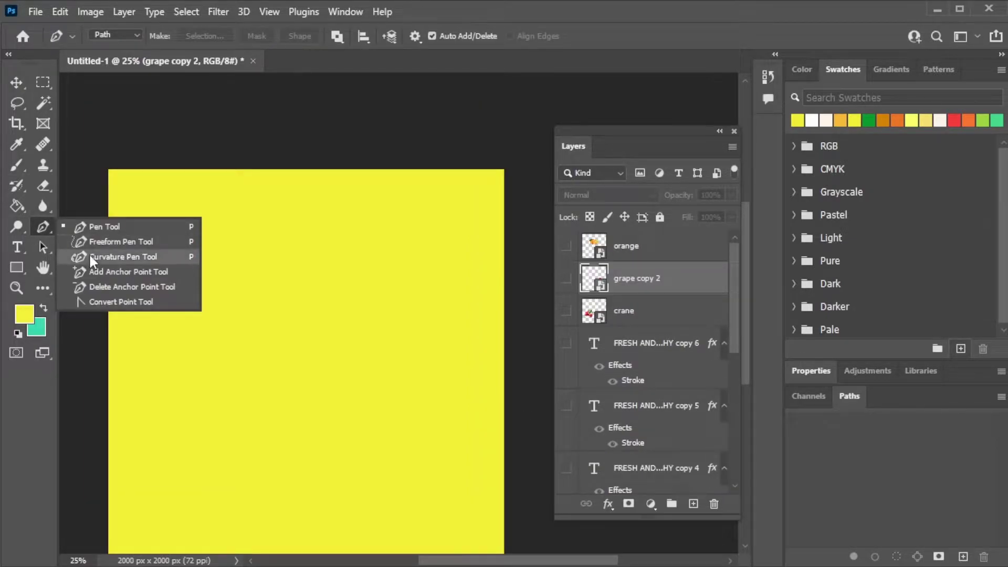
pyautogui.click(97, 256)
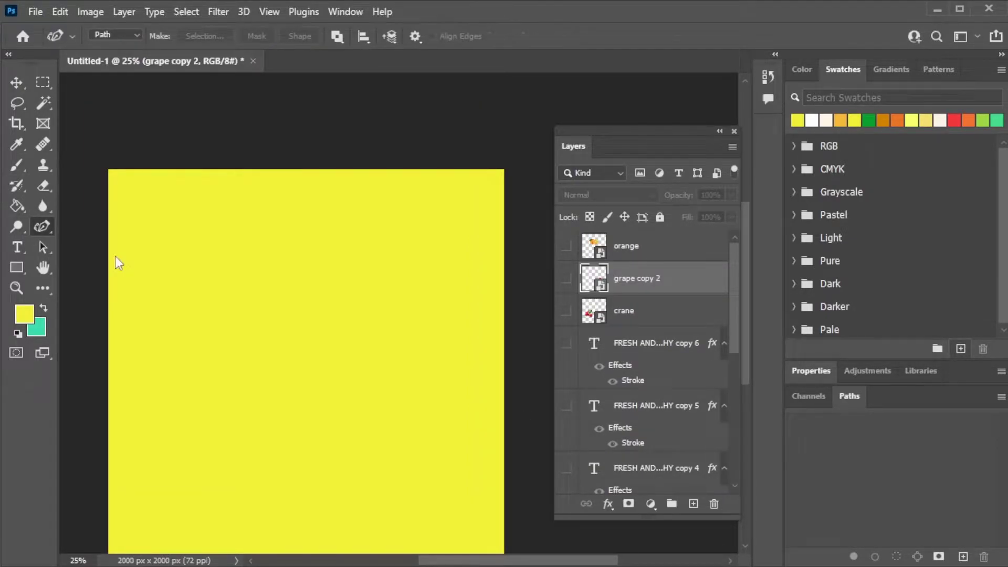
pyautogui.click(134, 34)
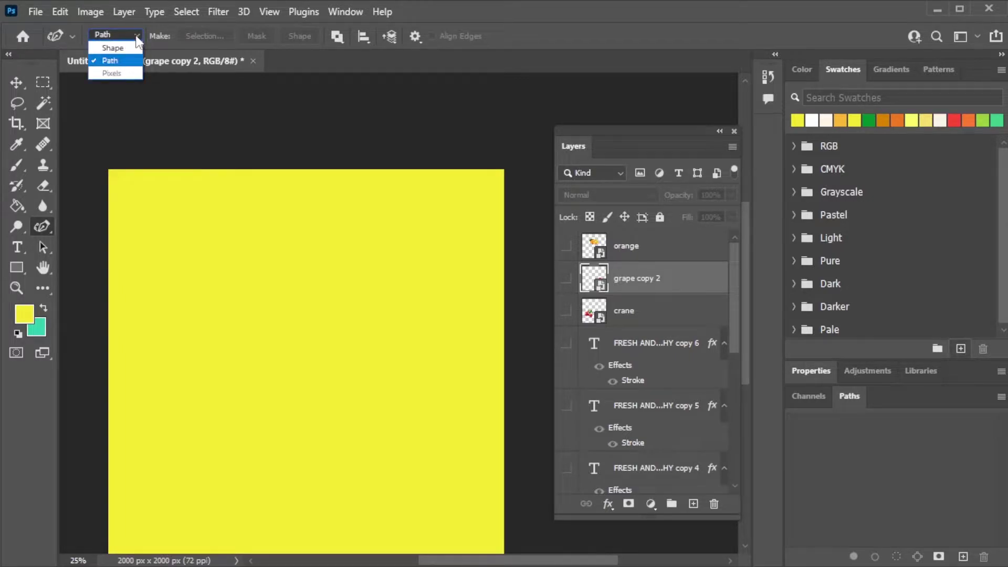
pyautogui.click(112, 48)
pyautogui.click(169, 322)
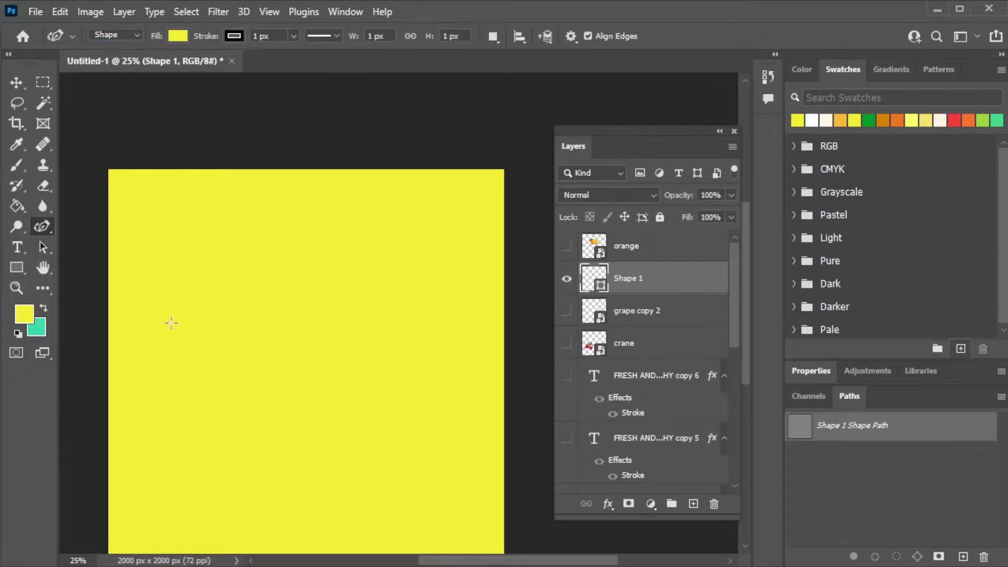
pyautogui.click(278, 264)
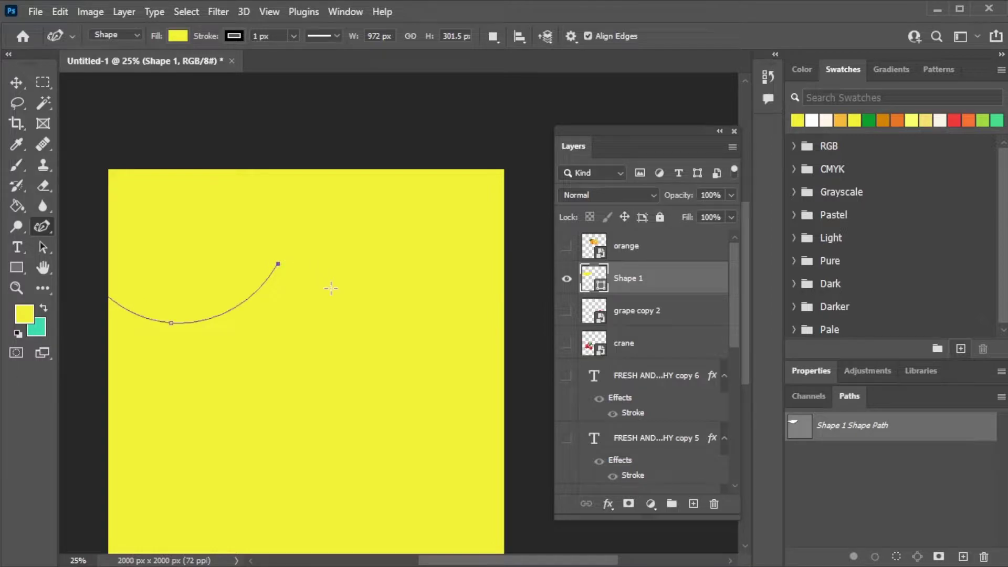
pyautogui.click(388, 338)
pyautogui.click(519, 266)
pyautogui.click(459, 134)
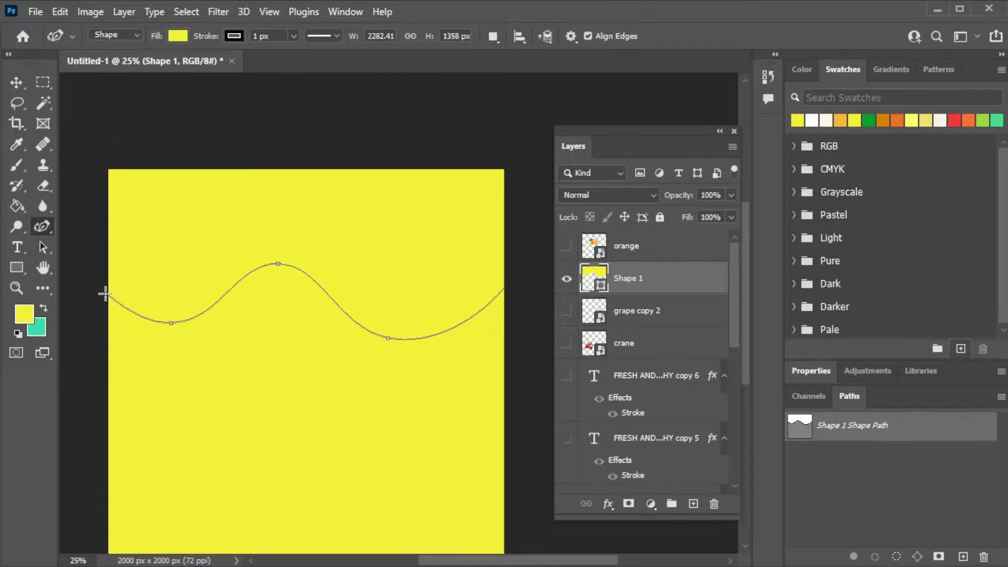
pyautogui.click(840, 120)
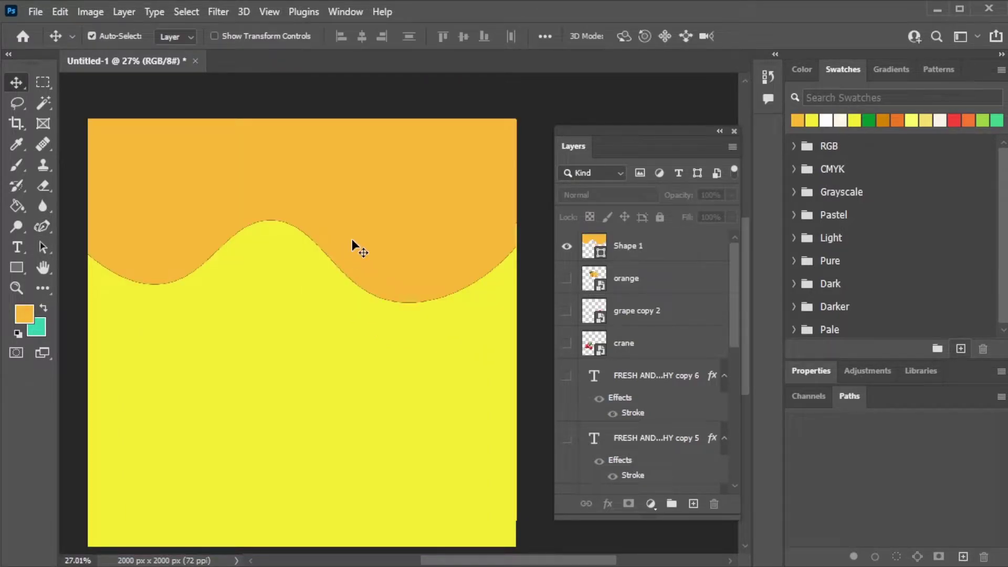
# Duplicate the wave shape slightly higher and fill the copy dark orange, leaving a light orange band along its edge
pyautogui.moveTo(355, 238); pyautogui.dragTo(358, 220)
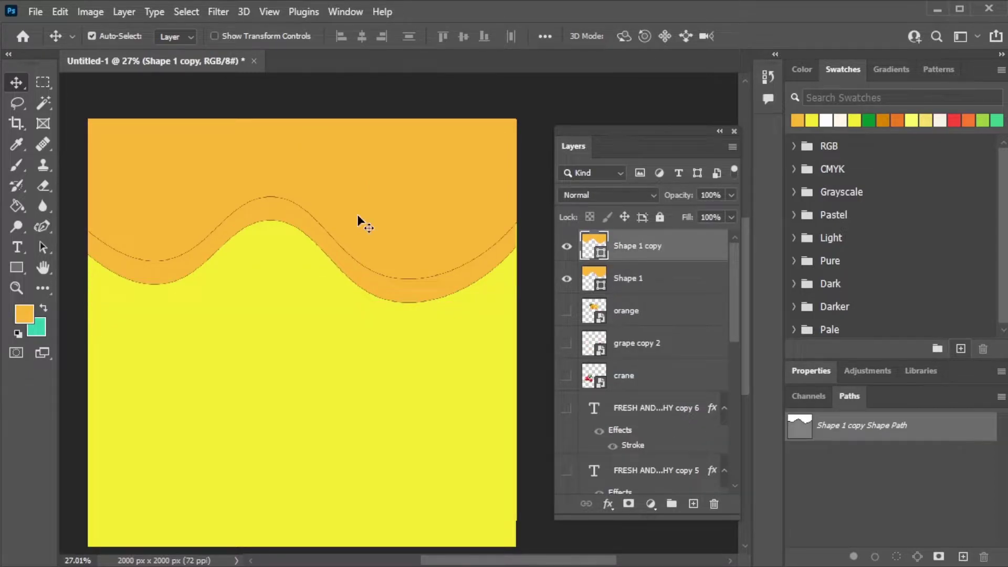
pyautogui.click(852, 120)
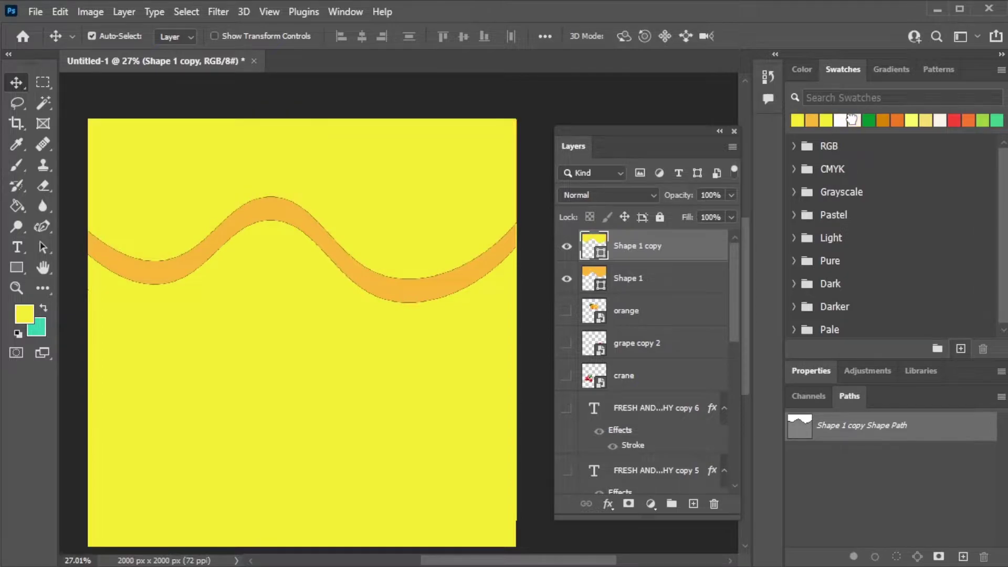
pyautogui.click(896, 119)
# Add the text "Discover" on the yellow area and position it just under the wave
pyautogui.press('t')
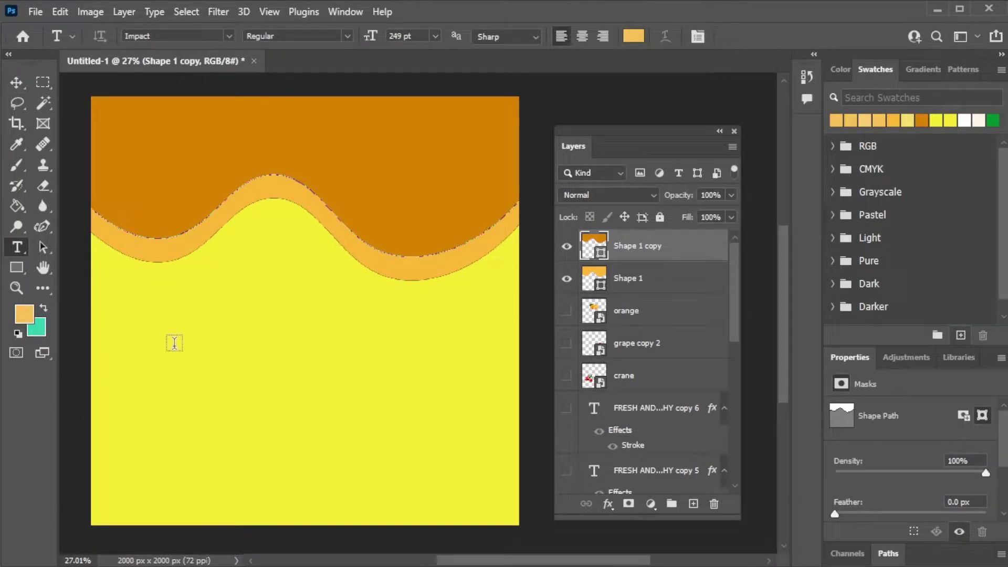
pyautogui.click(175, 343)
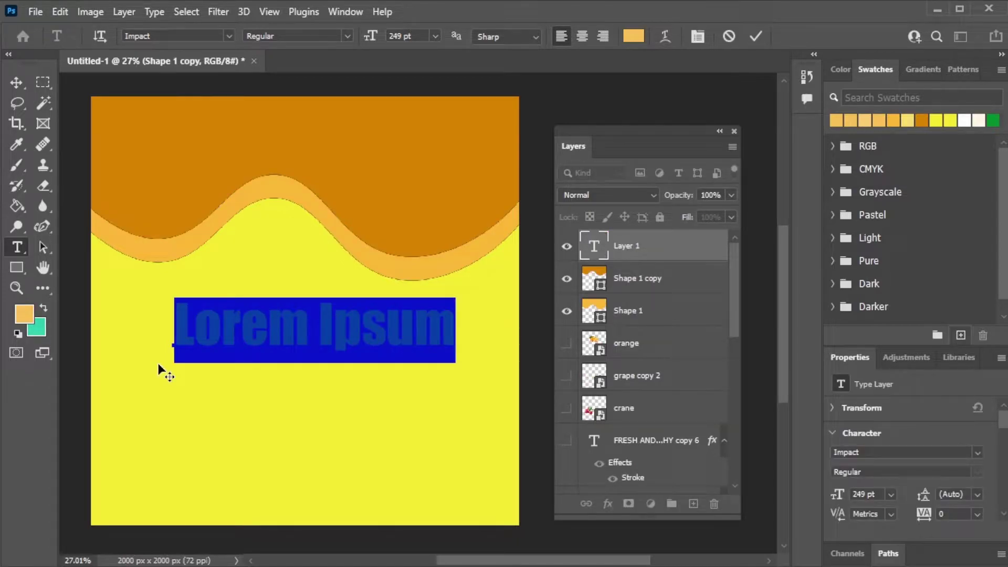
pyautogui.write('d')
pyautogui.press('BackSpace')
pyautogui.write('D')
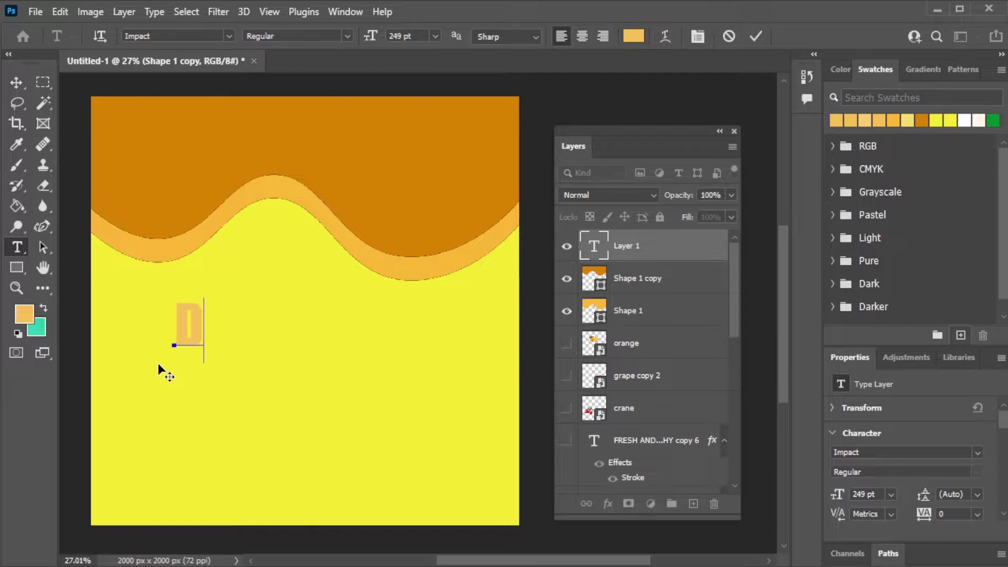
pyautogui.write('iscover')
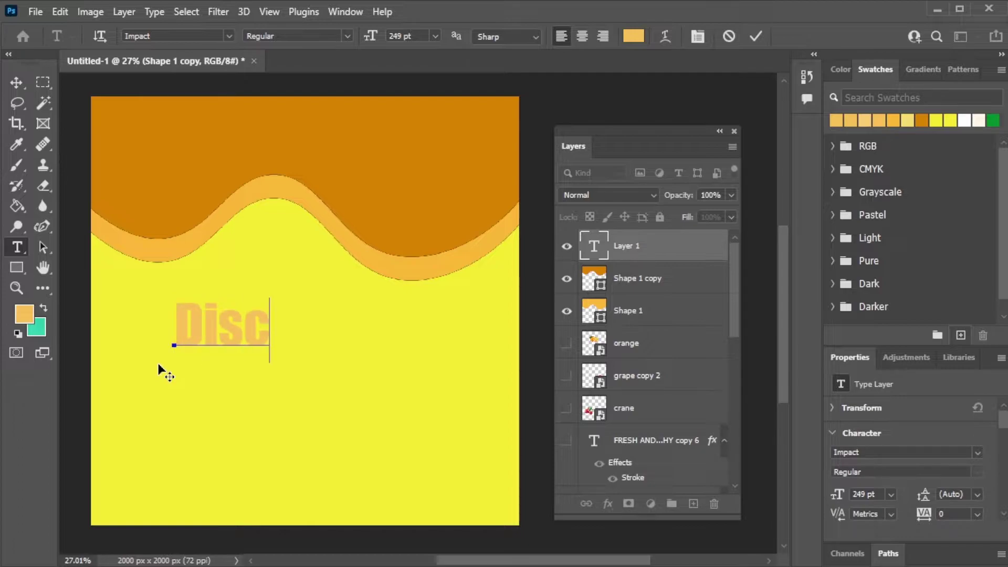
pyautogui.hotkey('ctrl', 'Return')
pyautogui.press('v')
pyautogui.moveTo(183, 329); pyautogui.dragTo(445, 291)
# Set the font of the "Discover" text to Brush Script MT
pyautogui.press('t')
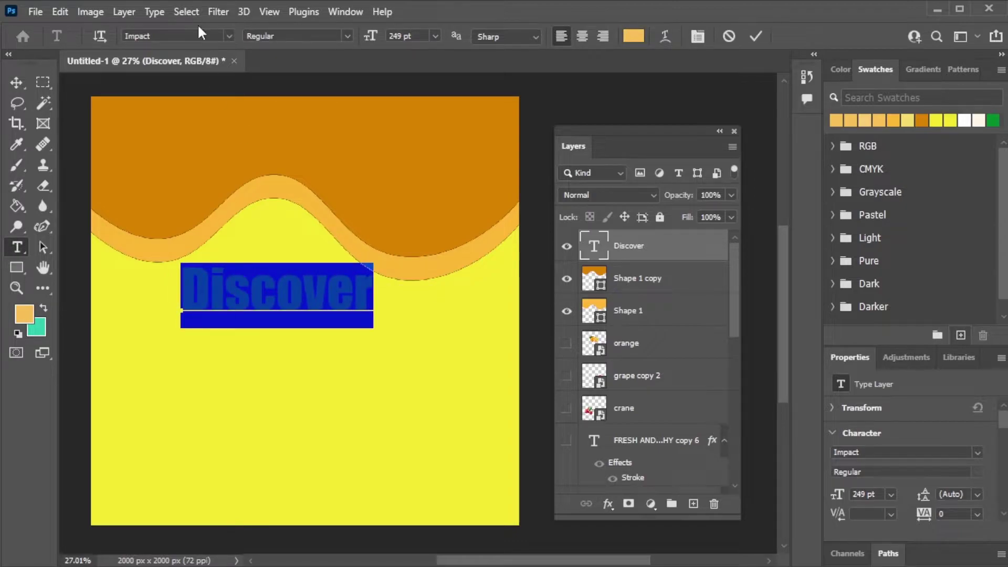
pyautogui.click(229, 36)
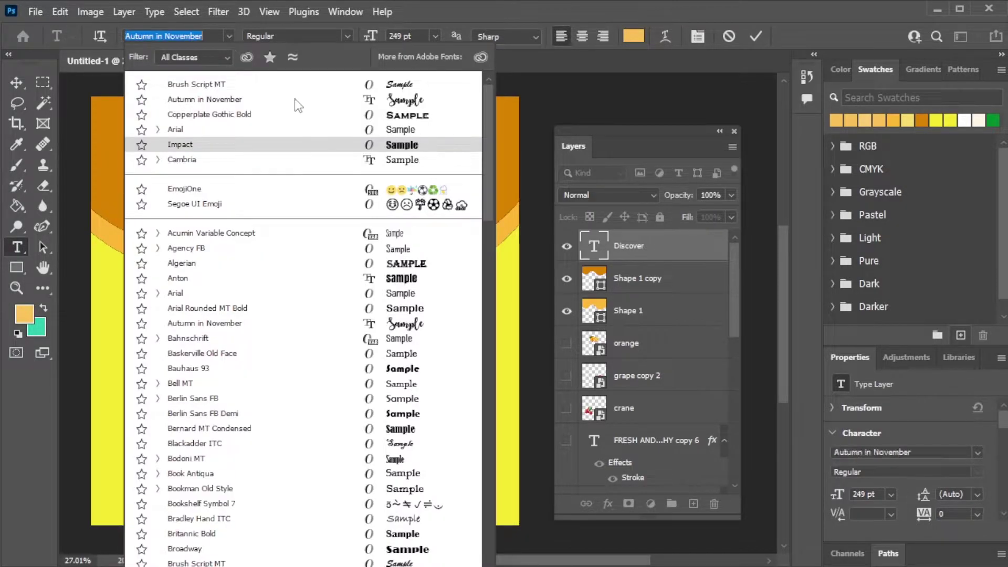
pyautogui.click(386, 86)
# Add a separate text line reading "what's real" below "Discover"
pyautogui.click(202, 362)
pyautogui.click(202, 362)
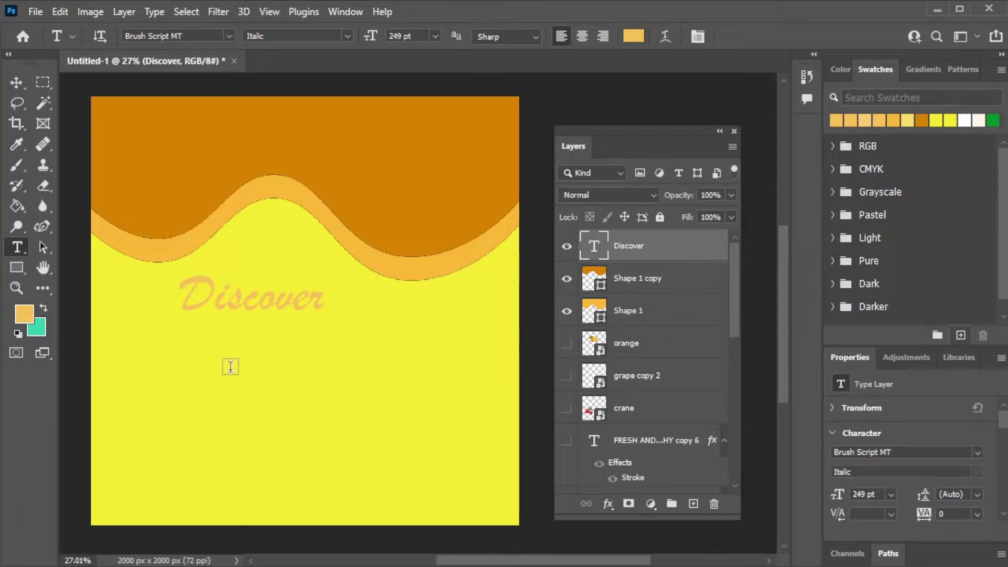
pyautogui.write('whats')
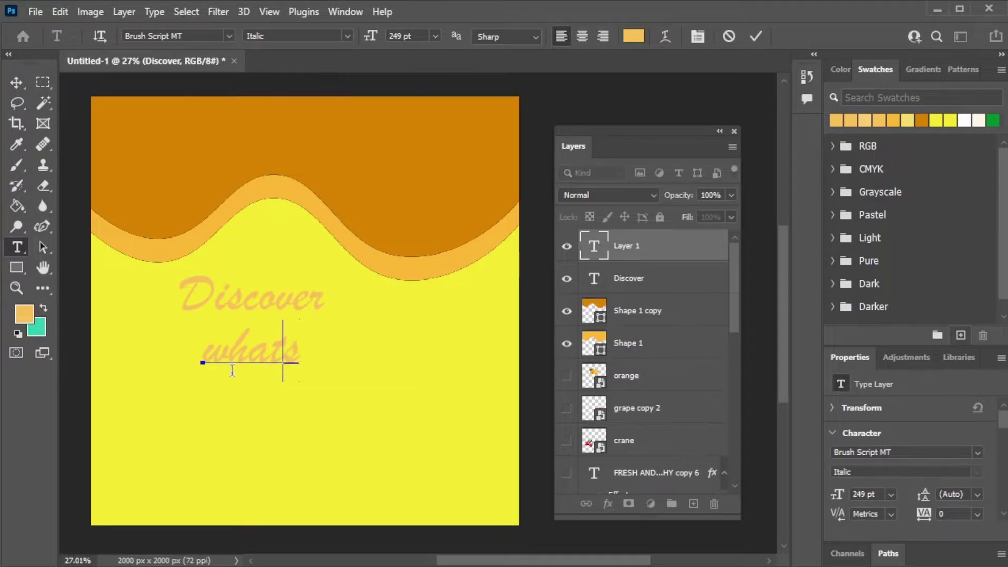
pyautogui.press('BackSpace')
pyautogui.write("'s ")
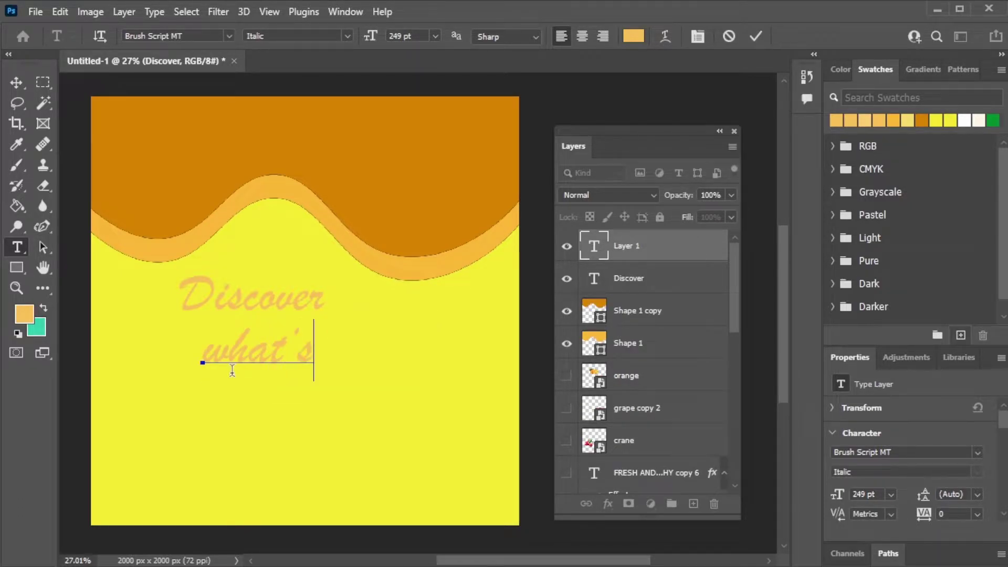
pyautogui.write('real')
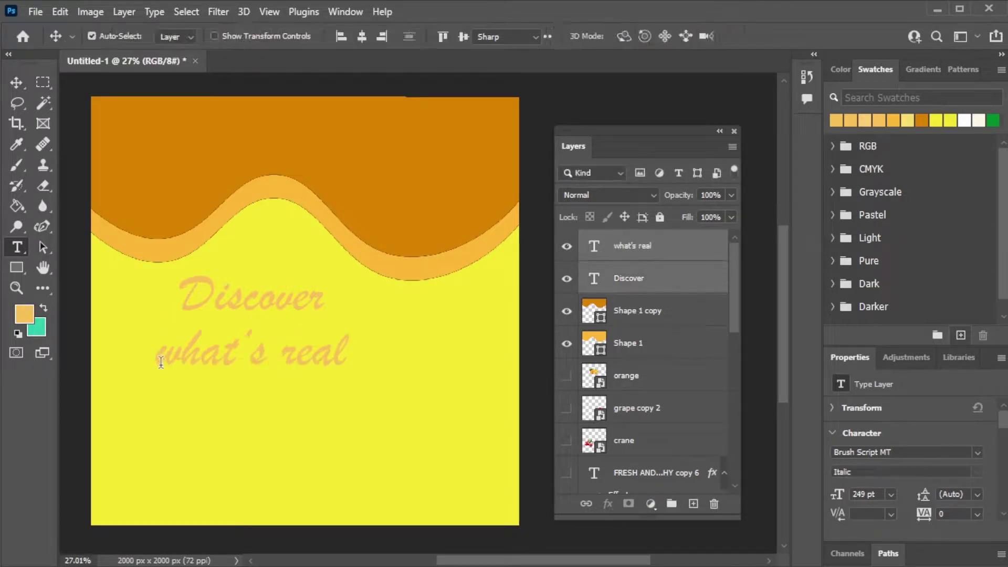
# Move "what's real" closer under "Discover" and colour both text lines green
pyautogui.moveTo(161, 362); pyautogui.dragTo(455, 333)
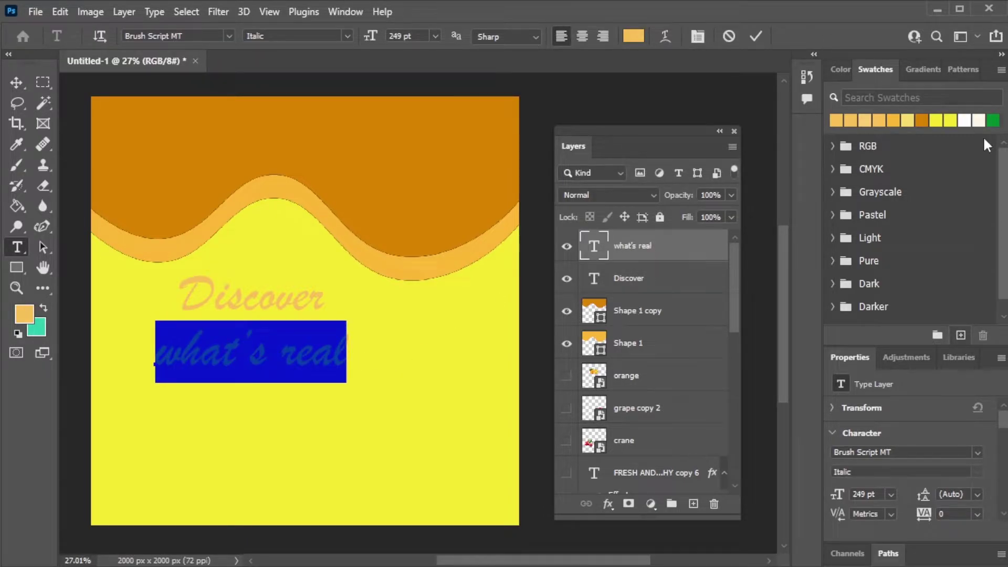
pyautogui.click(993, 123)
pyautogui.hotkey('ctrl', 'Return')
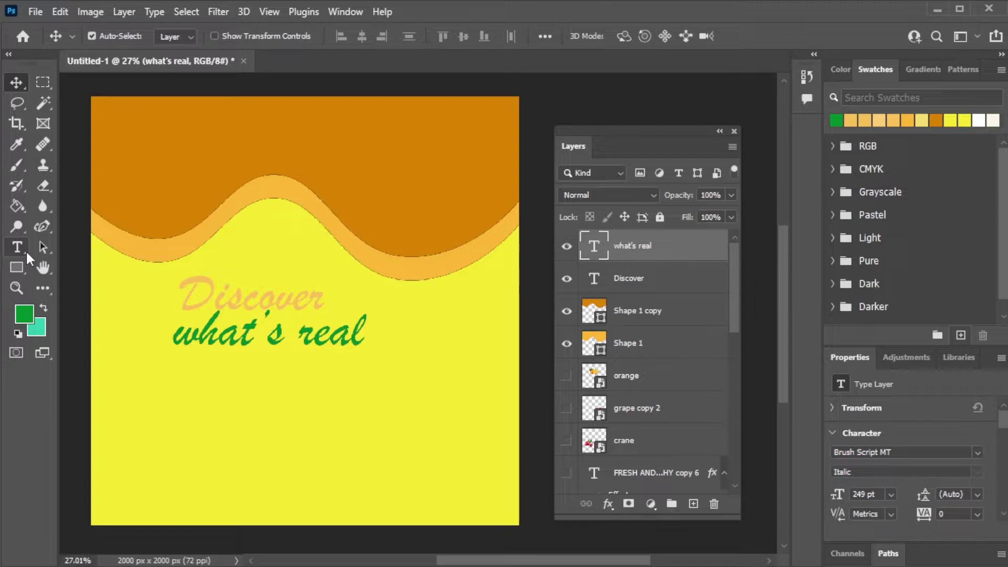
pyautogui.click(194, 300)
pyautogui.hotkey('ctrl', 'a')
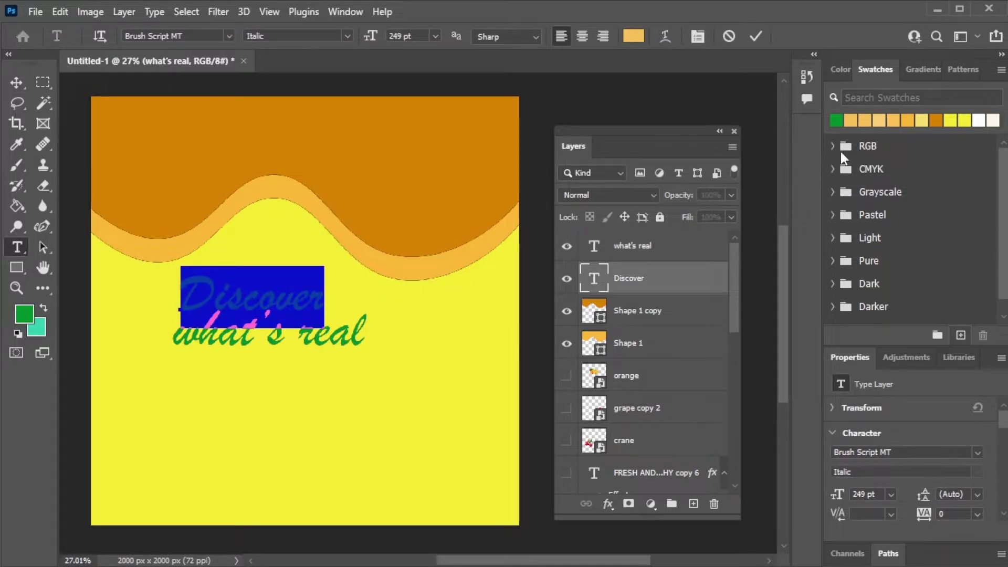
pyautogui.click(836, 120)
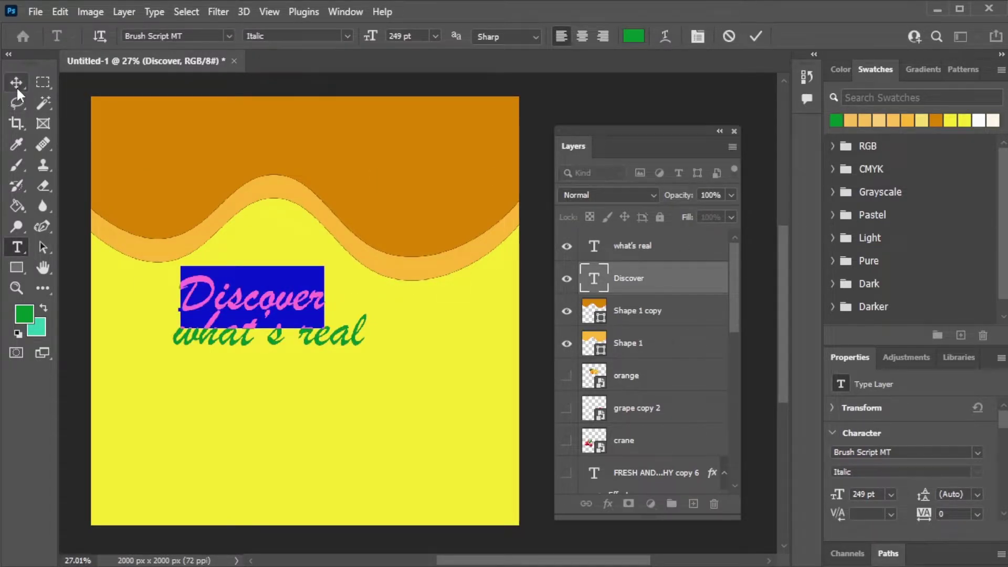
pyautogui.hotkey('ctrl', 'Return')
# Move both green text lines lower on the canvas, and hide them together with the two wave shapes
pyautogui.click(301, 412)
pyautogui.moveTo(304, 349); pyautogui.dragTo(340, 410)
pyautogui.moveTo(286, 292); pyautogui.dragTo(339, 348)
pyautogui.moveTo(568, 281); pyautogui.dragTo(572, 347)
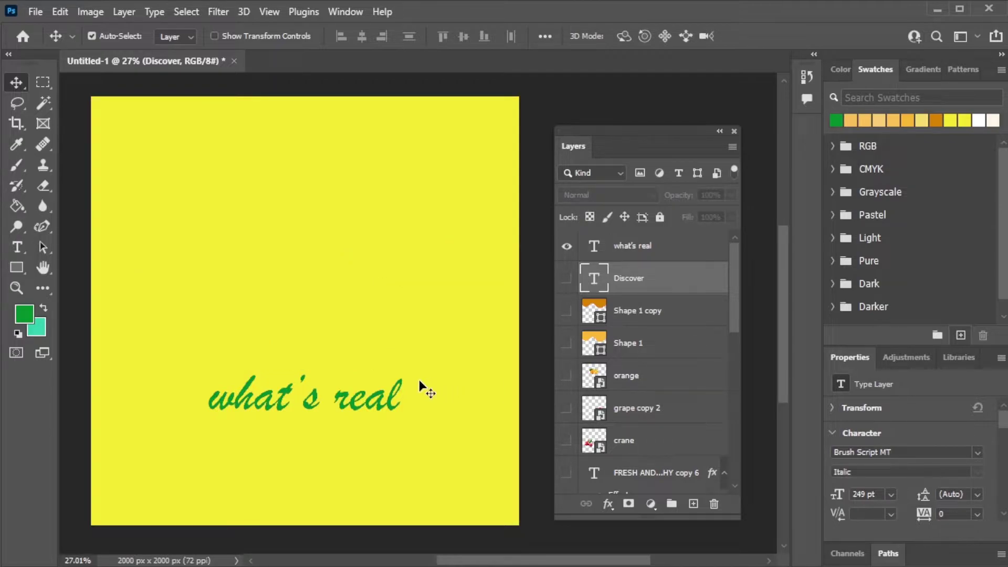
pyautogui.click(566, 246)
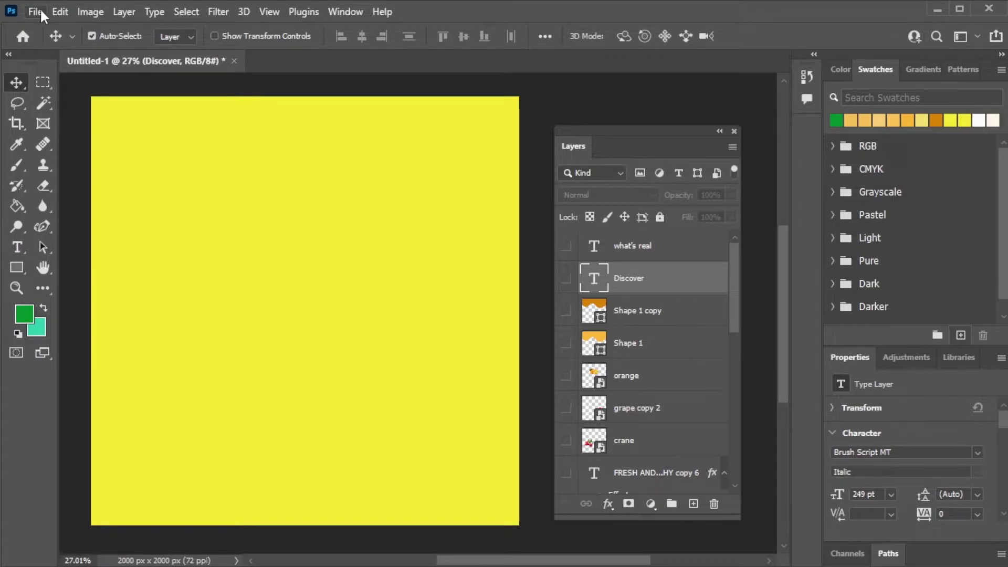
# Place the crane-b bottle image from the Tropicana folder as an embedded object
pyautogui.click(34, 12)
pyautogui.click(112, 340)
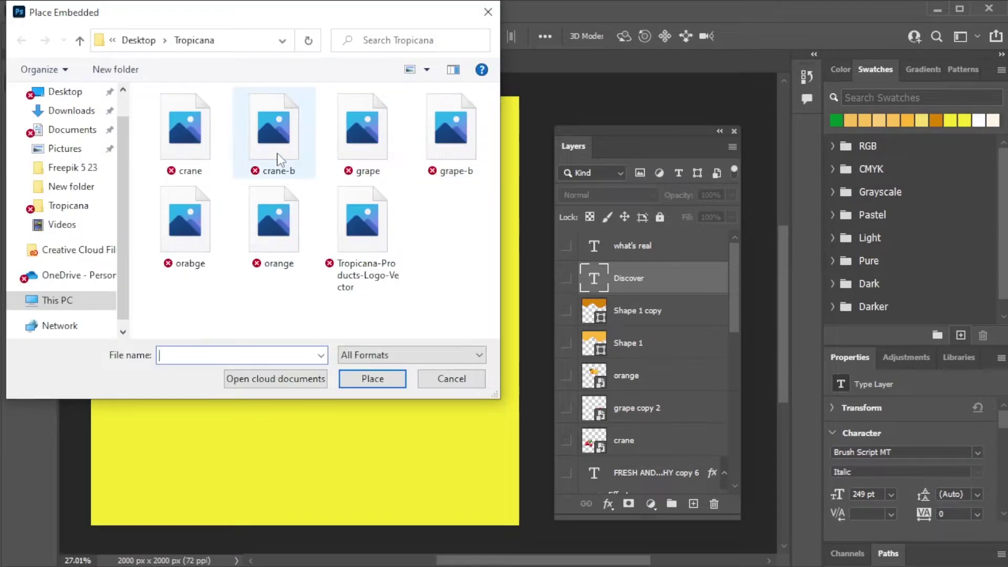
pyautogui.click(276, 159)
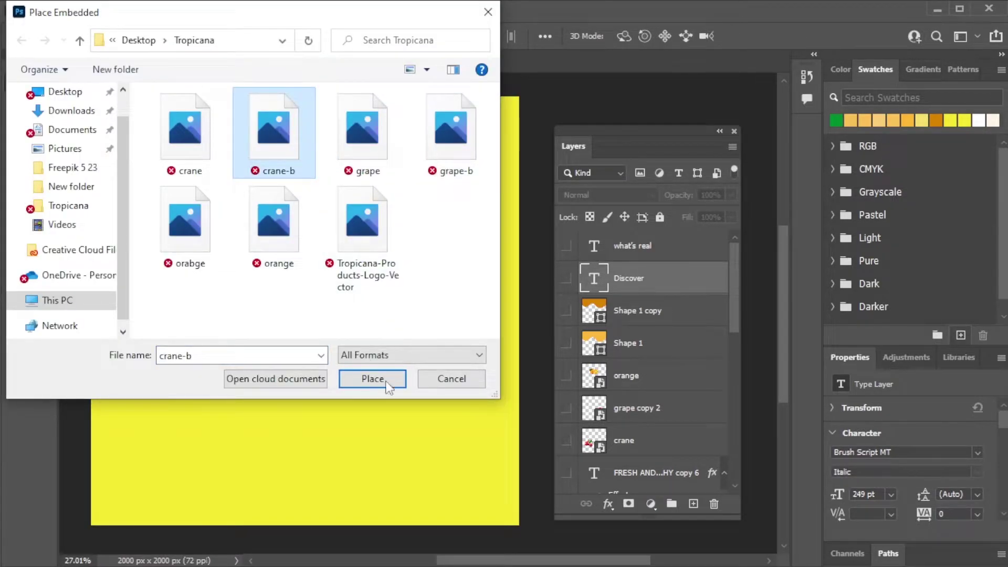
pyautogui.click(372, 379)
# Place the grape-b bottle image from the Tropicana folder as an embedded object
pyautogui.click(34, 12)
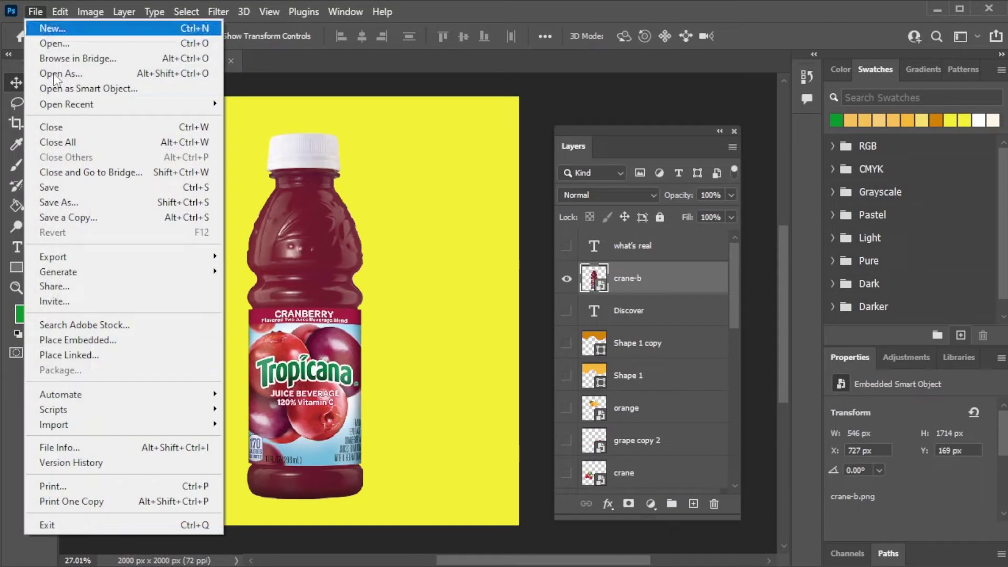
pyautogui.click(78, 340)
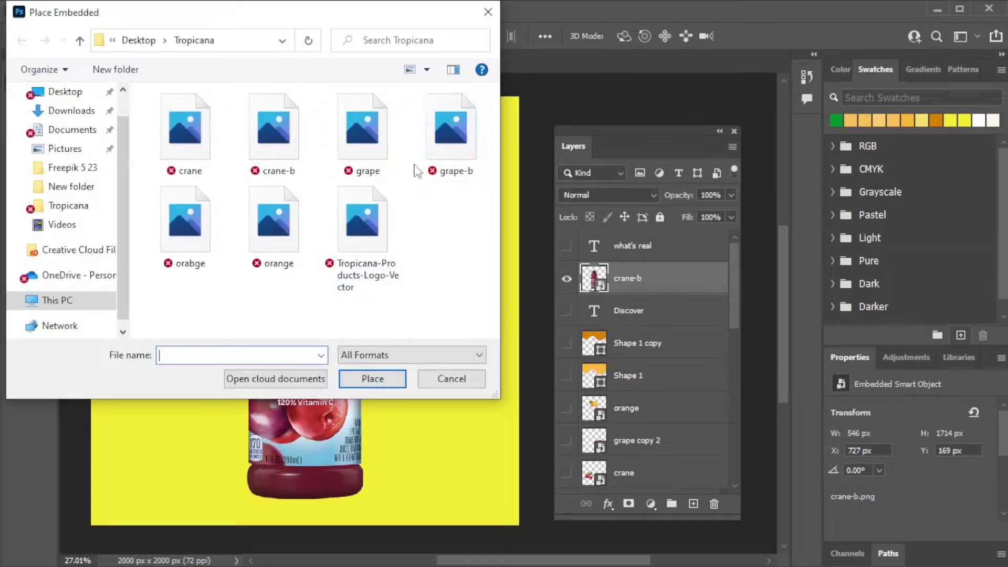
pyautogui.click(420, 167)
pyautogui.click(373, 378)
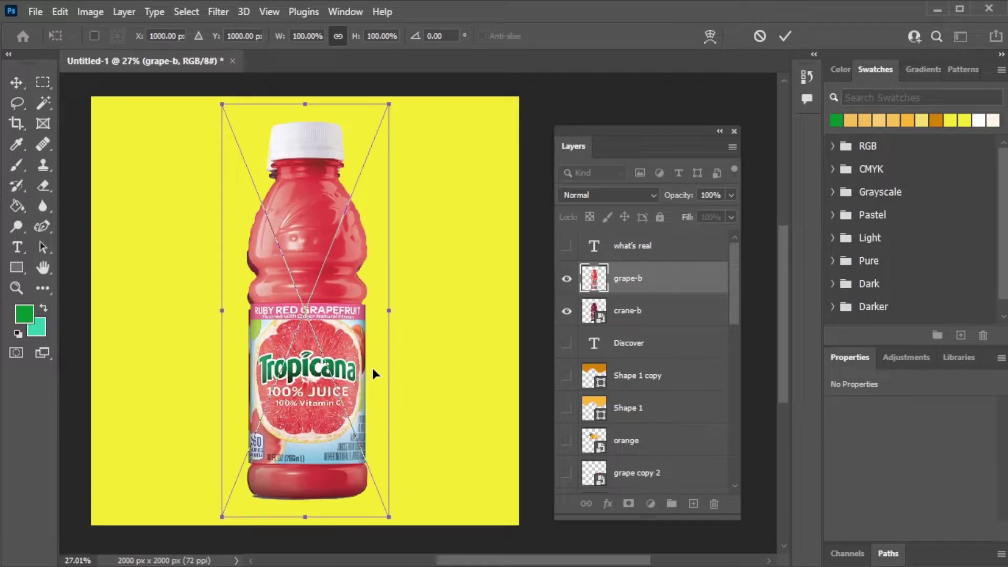
pyautogui.press('Return')
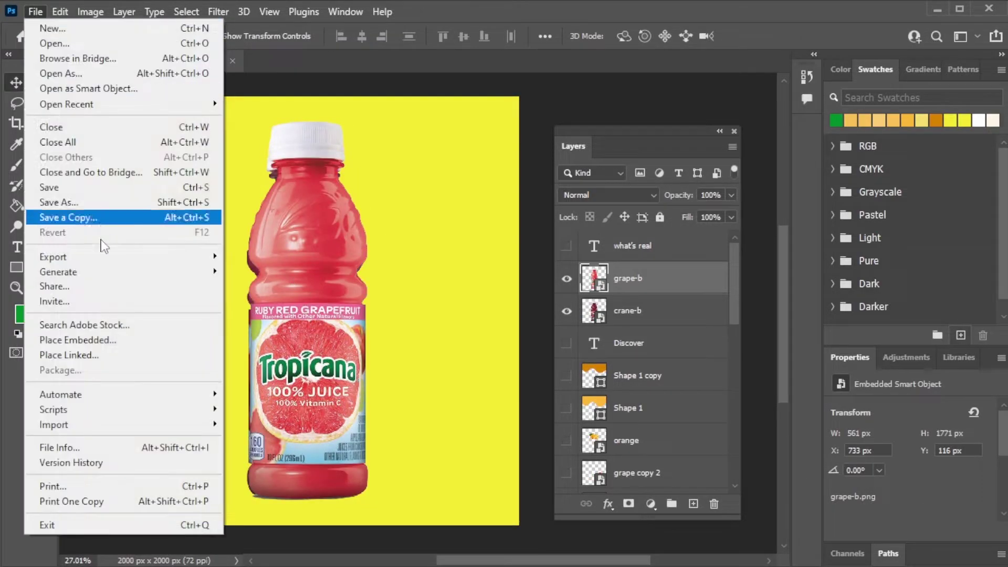
# Place the orabge bottle image from the Tropicana folder as an embedded object
pyautogui.click(105, 340)
pyautogui.click(185, 221)
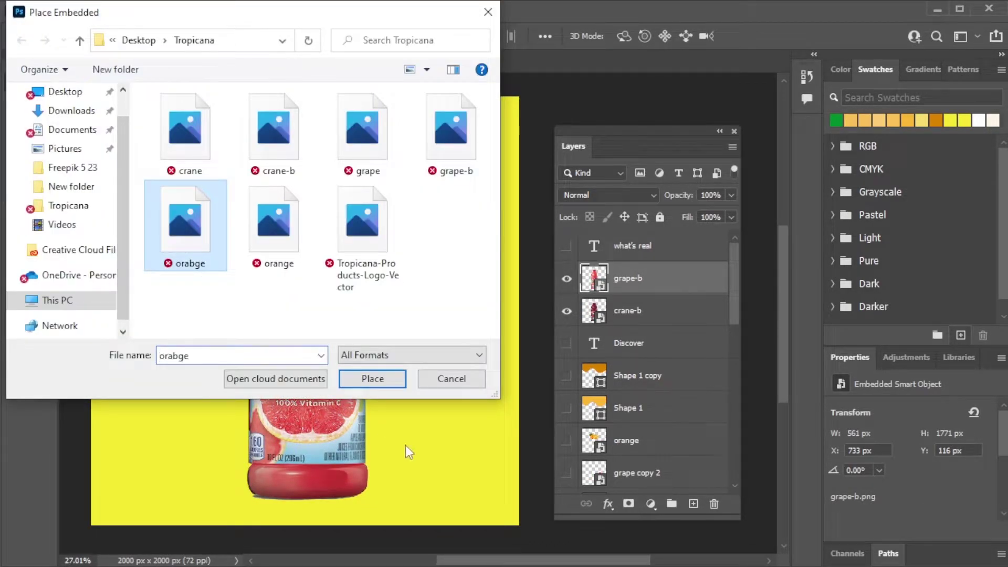
pyautogui.click(377, 380)
pyautogui.press('Return')
# Arrange the bottles side by side with cranberry on the left, orange in the middle and grapefruit on the right
pyautogui.moveTo(347, 365); pyautogui.dragTo(222, 363)
pyautogui.moveTo(308, 396); pyautogui.dragTo(425, 397)
pyautogui.moveTo(310, 393); pyautogui.dragTo(132, 393)
pyautogui.moveTo(221, 403); pyautogui.dragTo(310, 402)
pyautogui.scroll(-1, 323, 386)
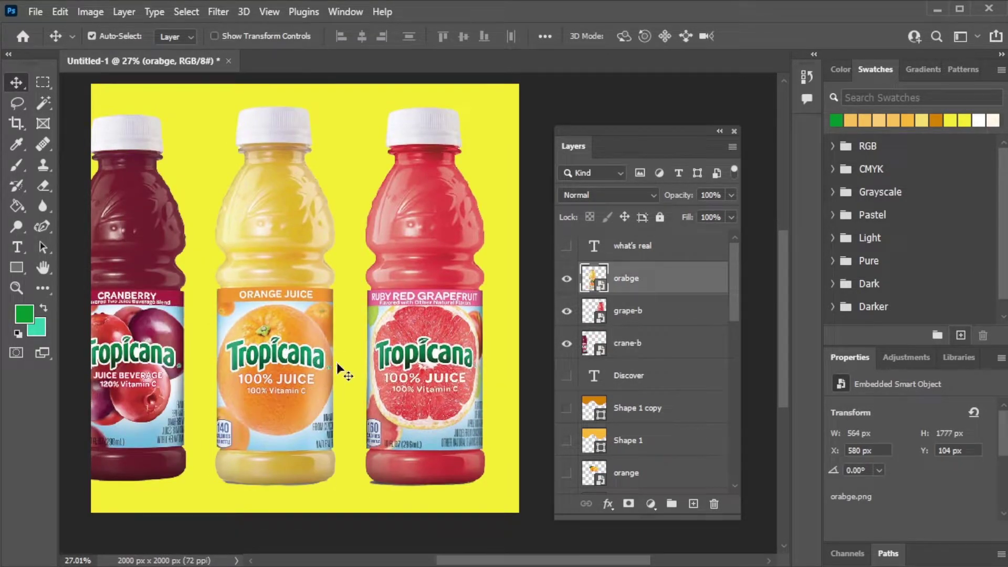
# Select all three bottles and scale them down together so the whole row fits inside the yellow canvas
pyautogui.click(386, 364)
pyautogui.keyDown('shift'); pyautogui.click(294, 326); pyautogui.keyUp('shift')
pyautogui.keyDown('shift'); pyautogui.click(139, 329); pyautogui.keyUp('shift')
pyautogui.hotkey('ctrl', 't')
pyautogui.moveTo(484, 107); pyautogui.dragTo(408, 177)
pyautogui.moveTo(232, 357); pyautogui.dragTo(290, 294)
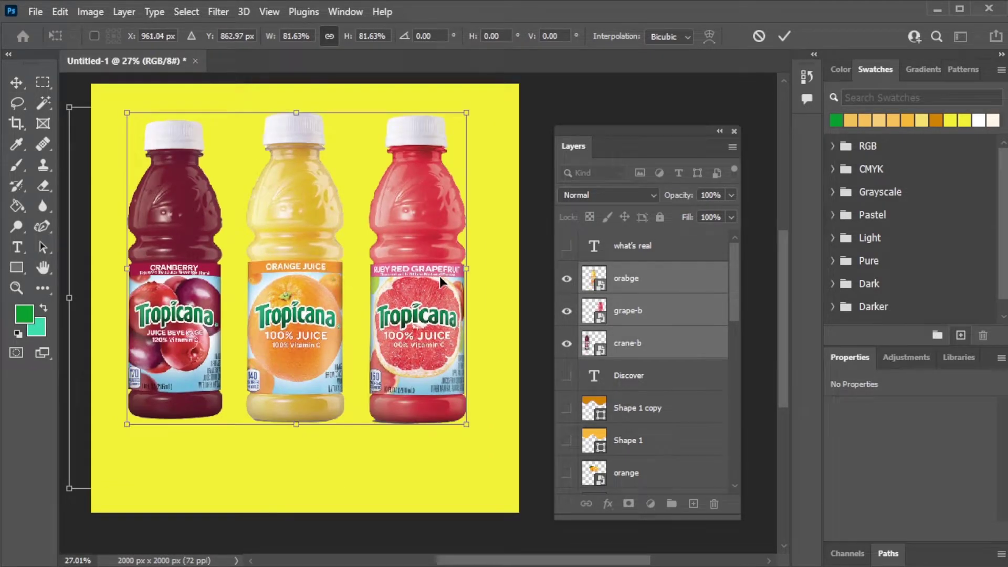
pyautogui.moveTo(466, 113); pyautogui.dragTo(447, 132)
pyautogui.press('Return')
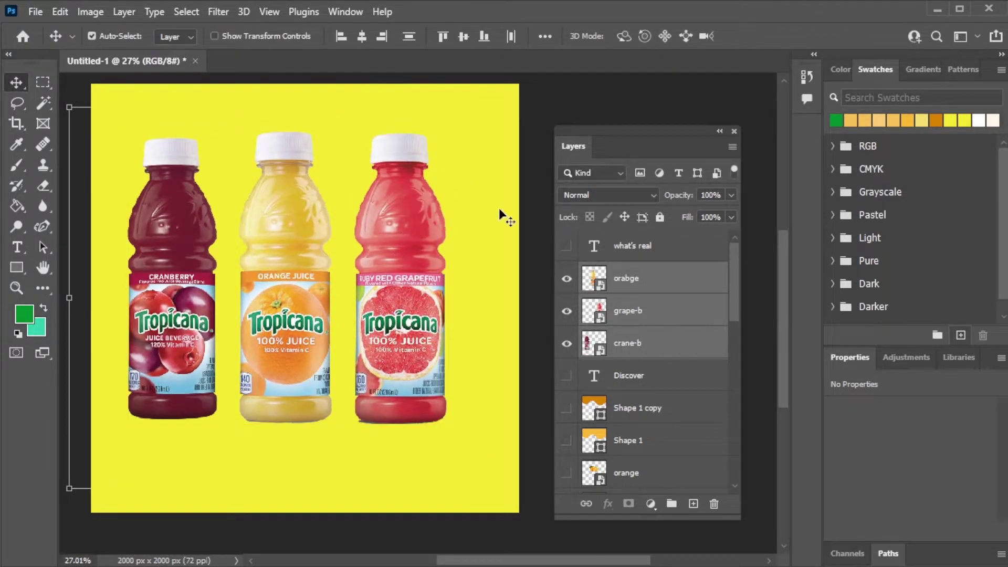
# Rotate the grapefruit bottle clockwise by about 9° and shift the orange bottle so it overlaps the grapefruit bottle's base
pyautogui.click(532, 218)
pyautogui.click(450, 191)
pyautogui.hotkey('ctrl', 't')
pyautogui.moveTo(474, 116); pyautogui.dragTo(501, 146)
pyautogui.press('Return')
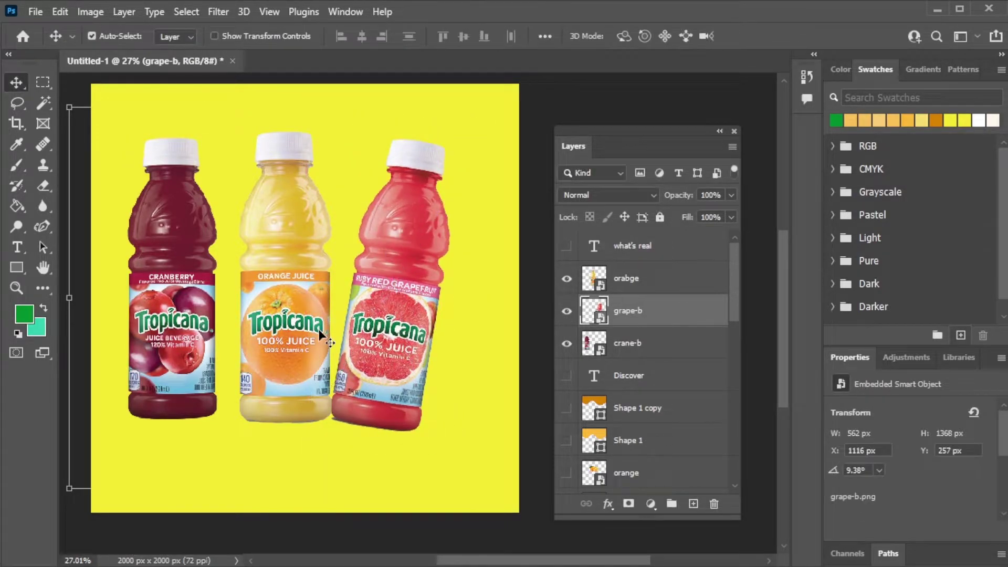
pyautogui.moveTo(317, 337); pyautogui.dragTo(326, 339)
# Tilt the cranberry bottle counterclockwise to mirror the grapefruit bottle and move it up against the orange bottle
pyautogui.click(212, 379)
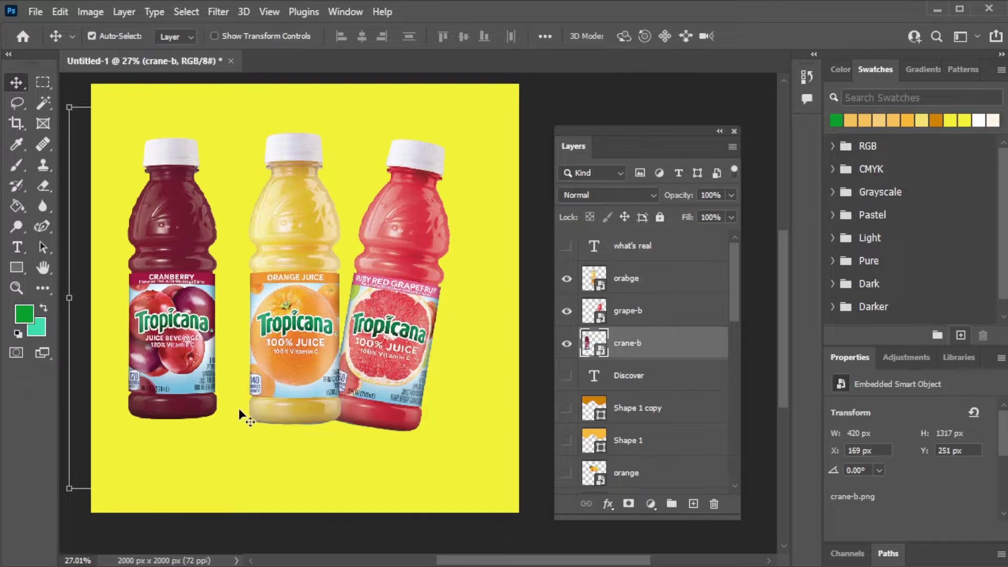
pyautogui.hotkey('ctrl', 't')
pyautogui.moveTo(250, 450); pyautogui.dragTo(266, 441)
pyautogui.press('Return')
pyautogui.moveTo(192, 358); pyautogui.dragTo(226, 359)
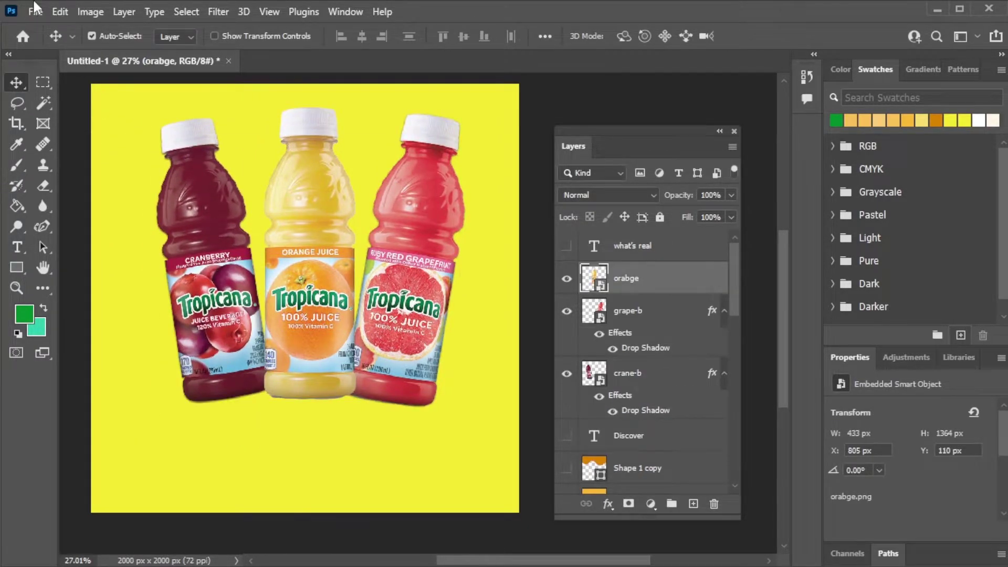
# Place the Tropicana-Products-Logo-Vector image from the Tropicana folder as an embedded object
pyautogui.click(33, 12)
pyautogui.click(126, 340)
pyautogui.click(367, 247)
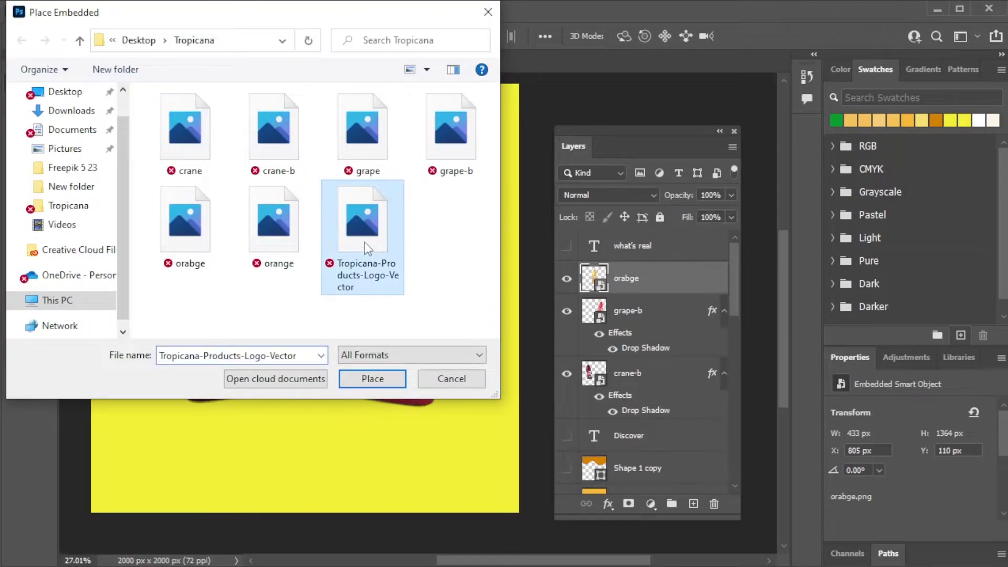
pyautogui.click(373, 378)
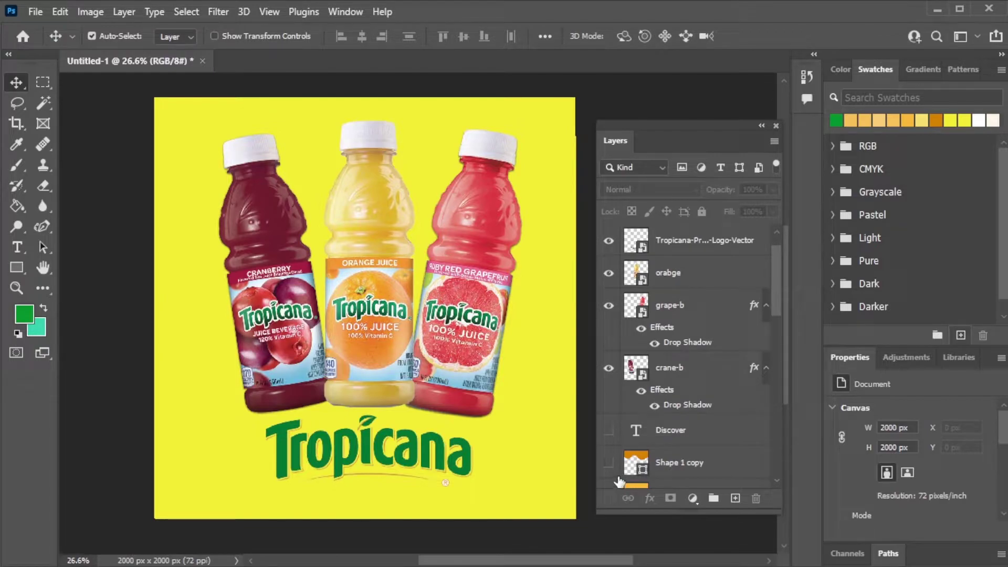
# Show the hidden orange wave layers Shape 1 copy and Shape 1 behind the bottles
pyautogui.click(607, 462)
pyautogui.scroll(-1, 619, 454)
pyautogui.scroll(-1, 620, 434)
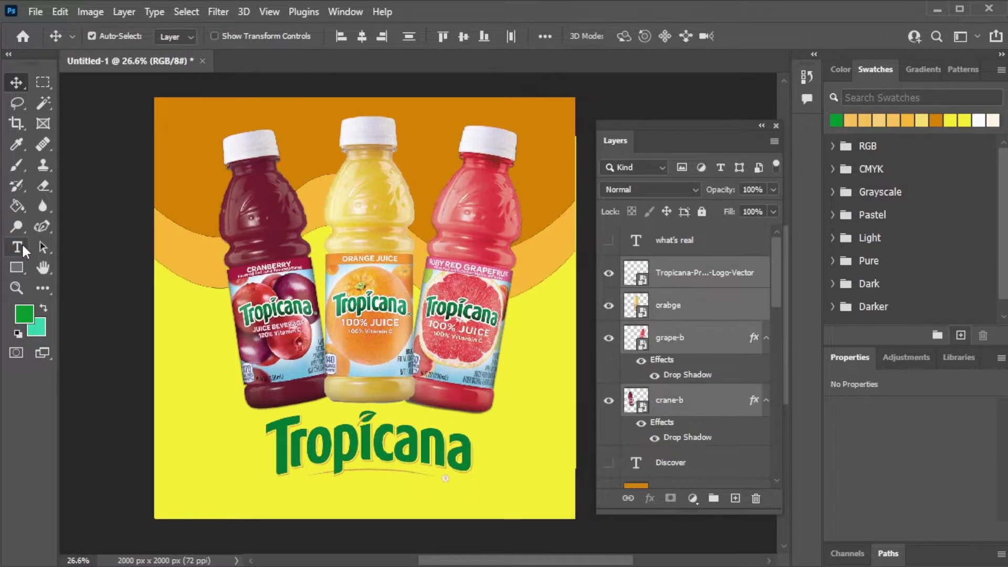
# Add the text "ORDER NOW" near the bottom of the poster in Arial Black at 72 pt
pyautogui.click(17, 247)
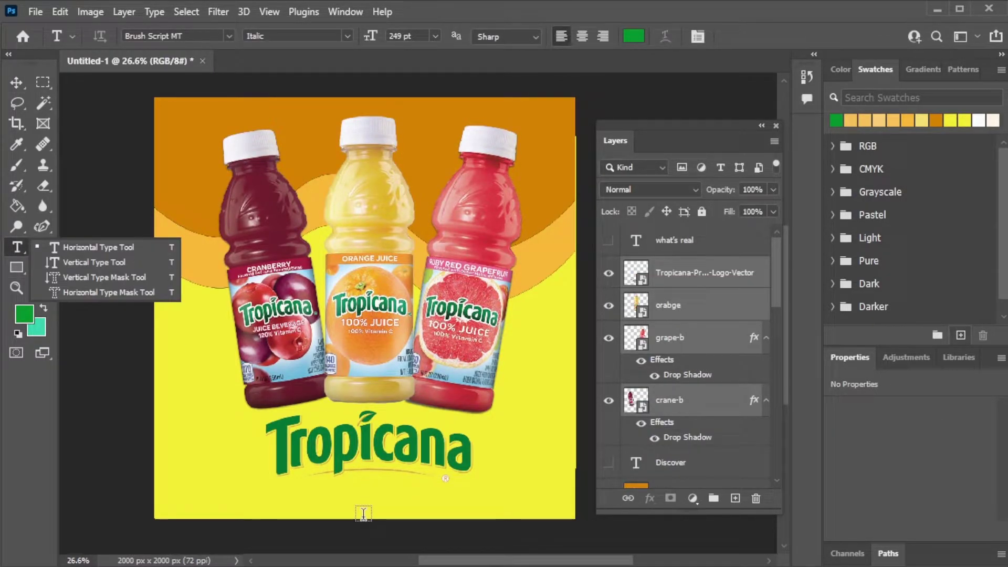
pyautogui.click(363, 513)
pyautogui.click(401, 521)
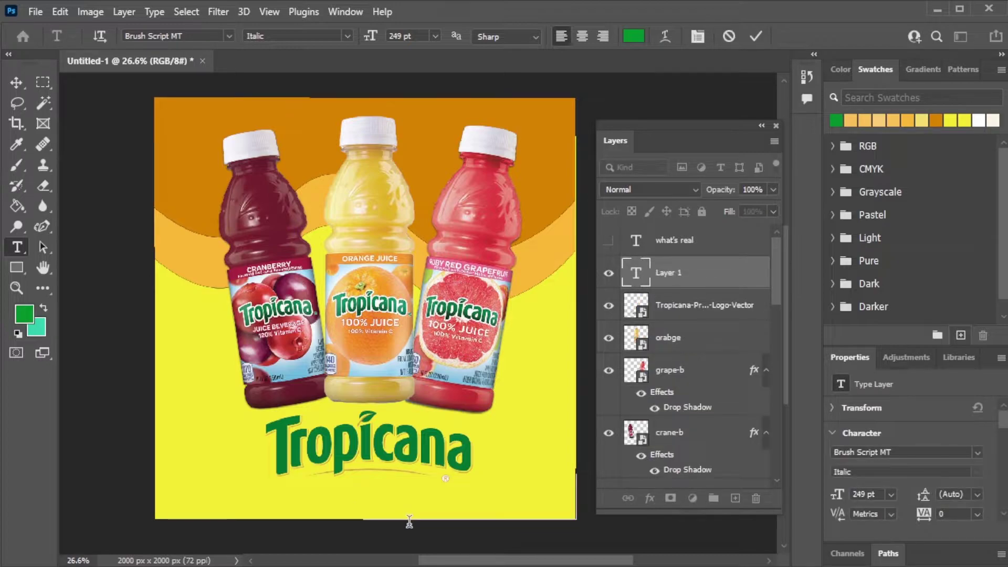
pyautogui.write('ORDER N')
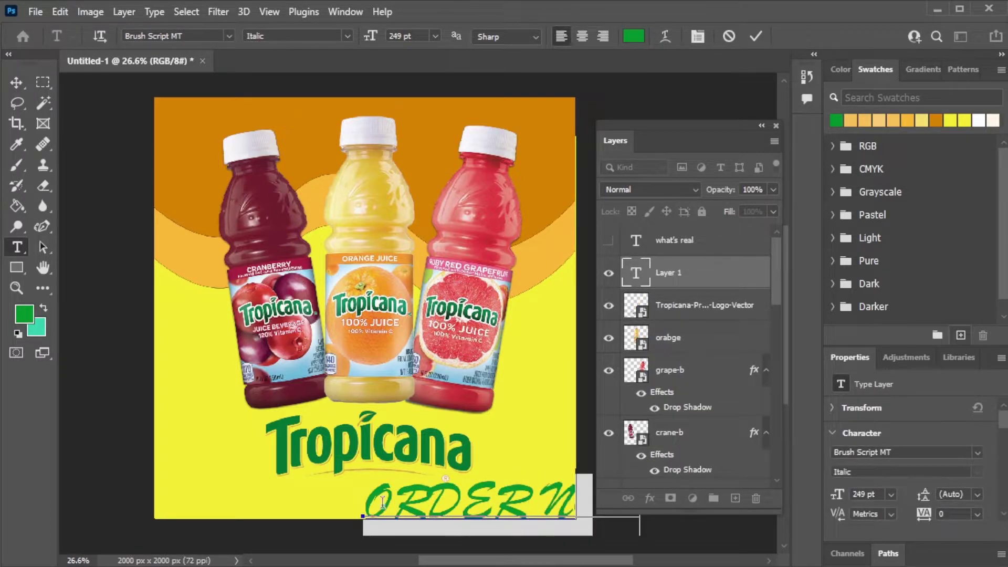
pyautogui.hotkey('ctrl', 'a')
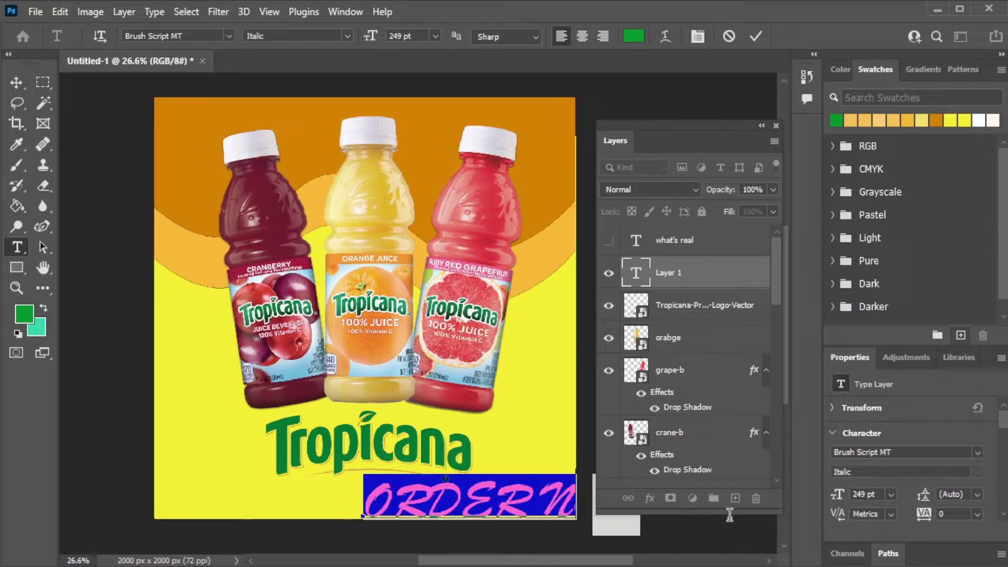
pyautogui.click(229, 35)
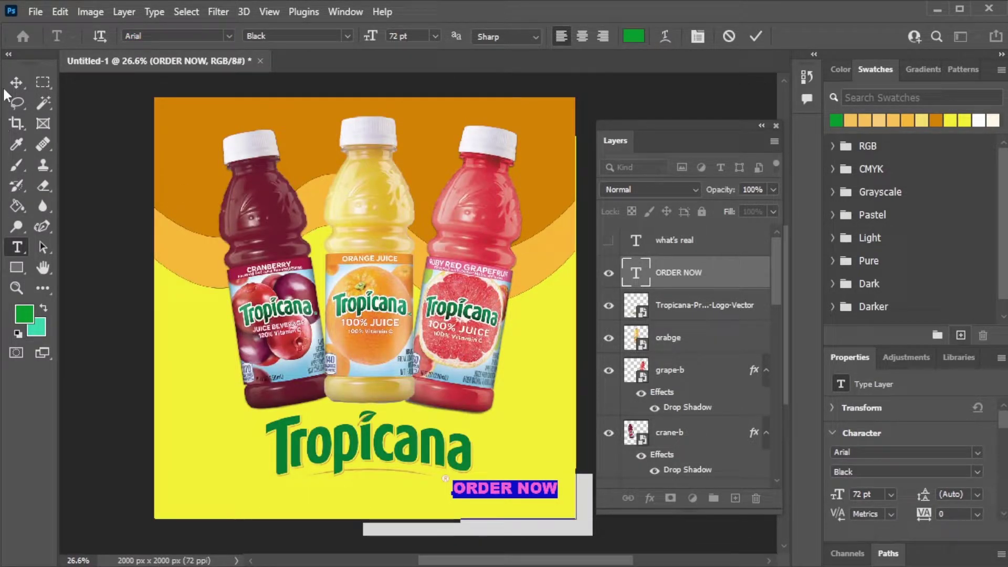
pyautogui.click(9, 87)
pyautogui.click(94, 197)
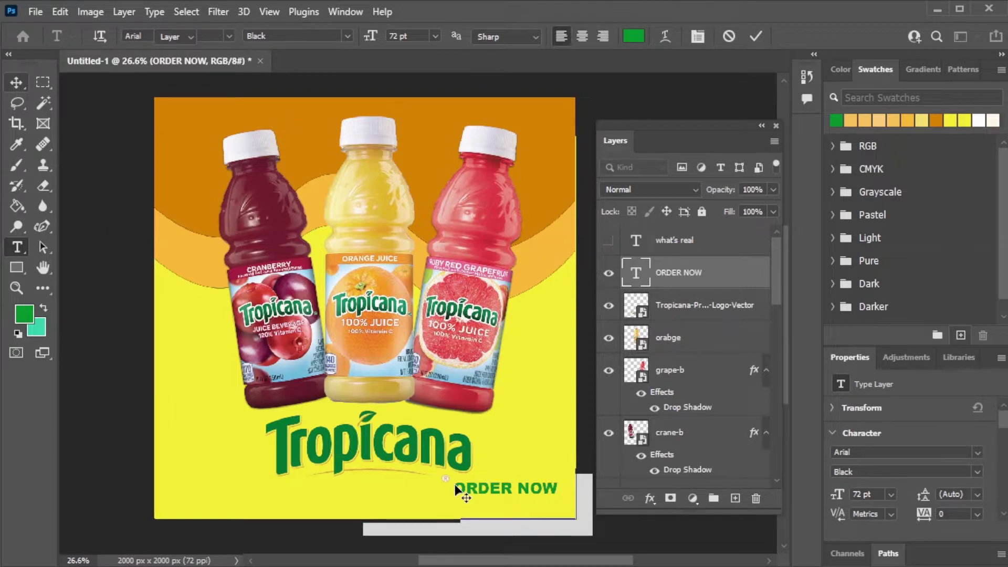
# Move ORDER NOW below the logo, then scale the bottles and logo together to about 95% and shift them up
pyautogui.click(494, 490)
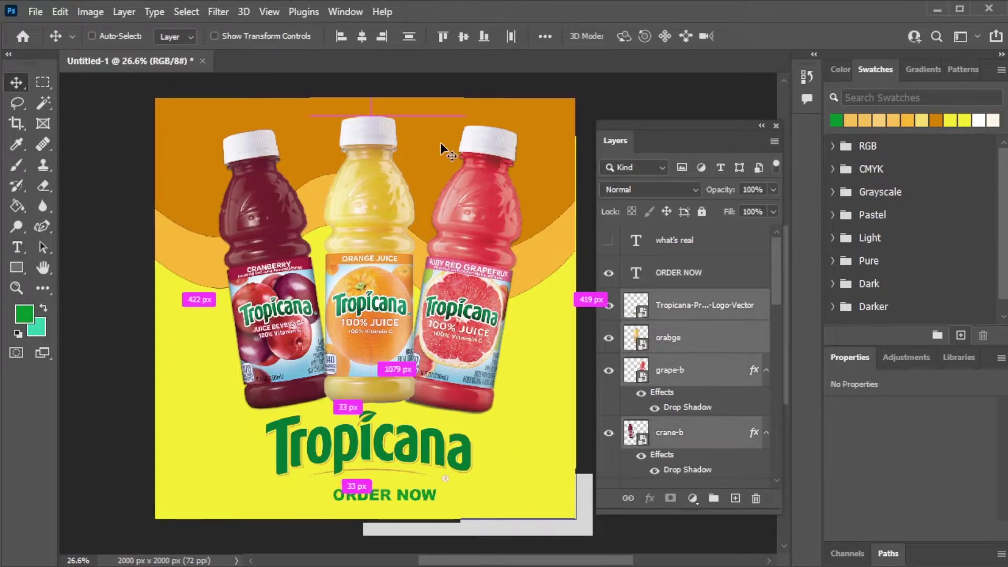
pyautogui.hotkey('ctrl', 't')
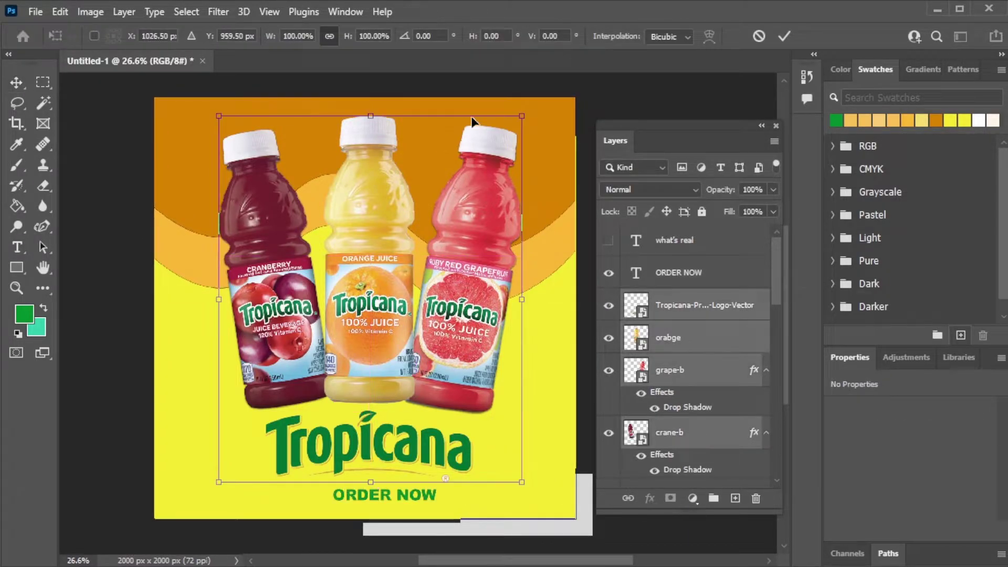
pyautogui.moveTo(525, 114); pyautogui.dragTo(505, 136)
pyautogui.moveTo(356, 265); pyautogui.dragTo(364, 247)
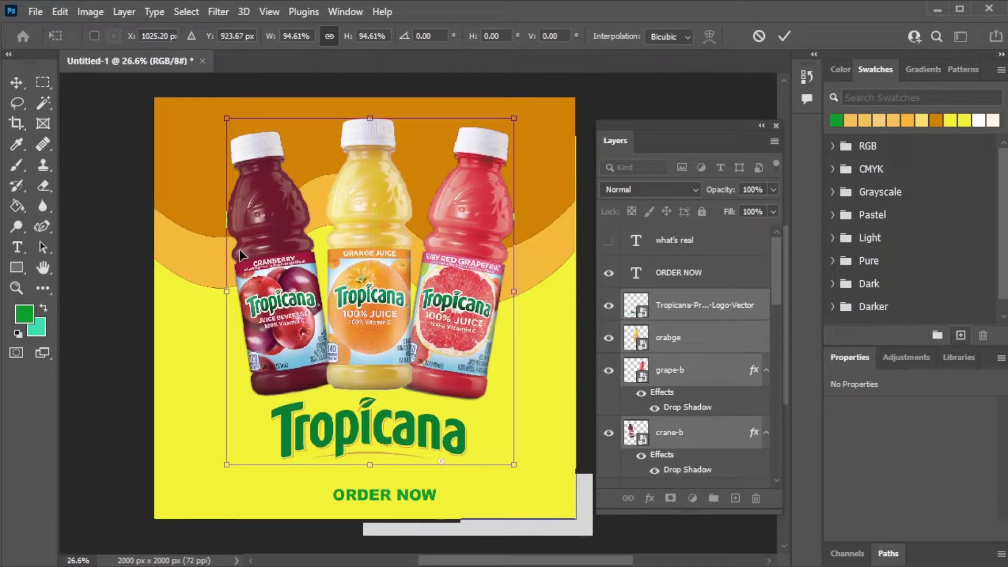
pyautogui.press('Return')
# Center ORDER NOW closely beneath the Tropicana logo and recolor it dark orange
pyautogui.moveTo(384, 497); pyautogui.dragTo(368, 479)
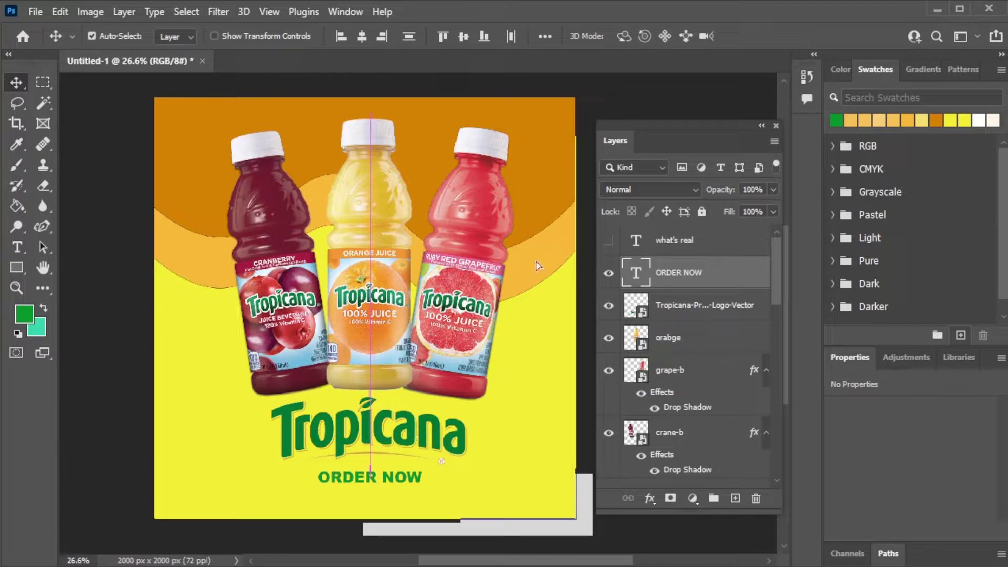
pyautogui.click(936, 120)
pyautogui.hotkey('alt', 'BackSpace')
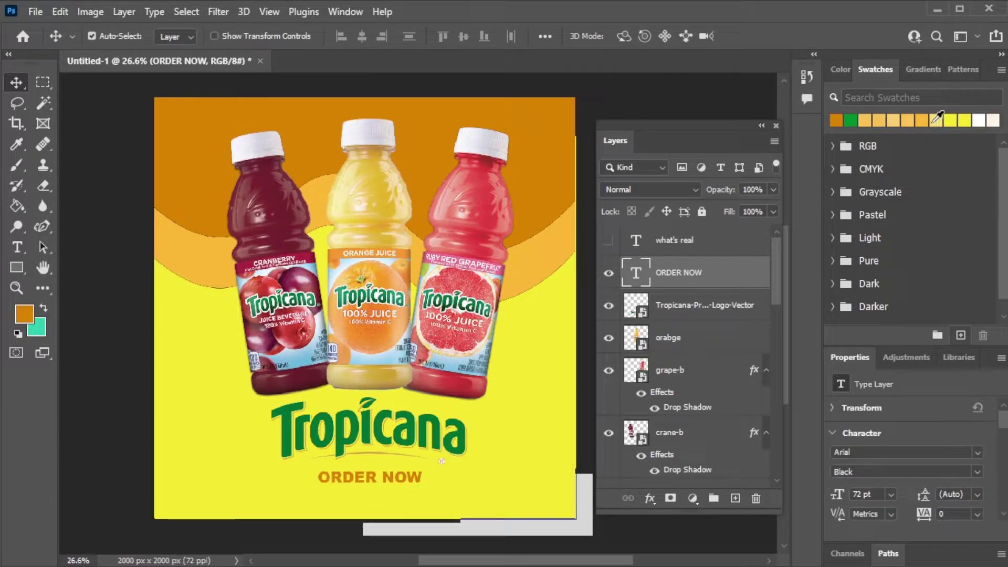
pyautogui.click(17, 247)
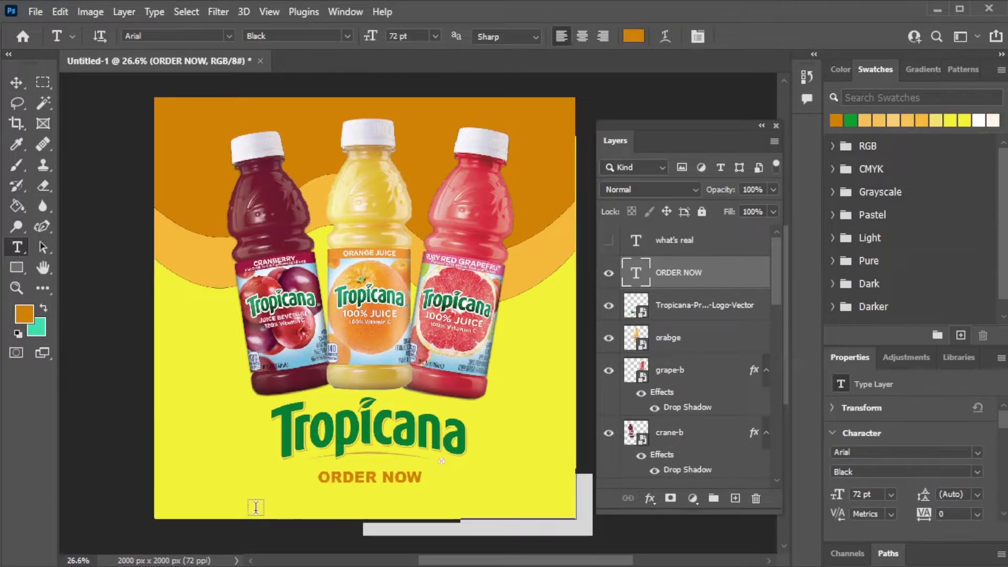
pyautogui.click(255, 506)
pyautogui.write('www.tropica')
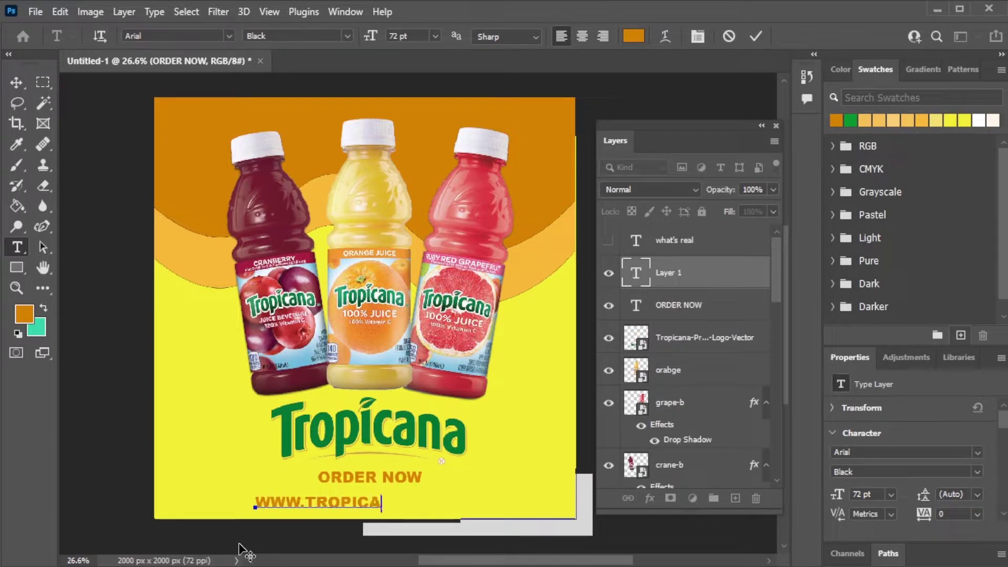
pyautogui.write('ca')
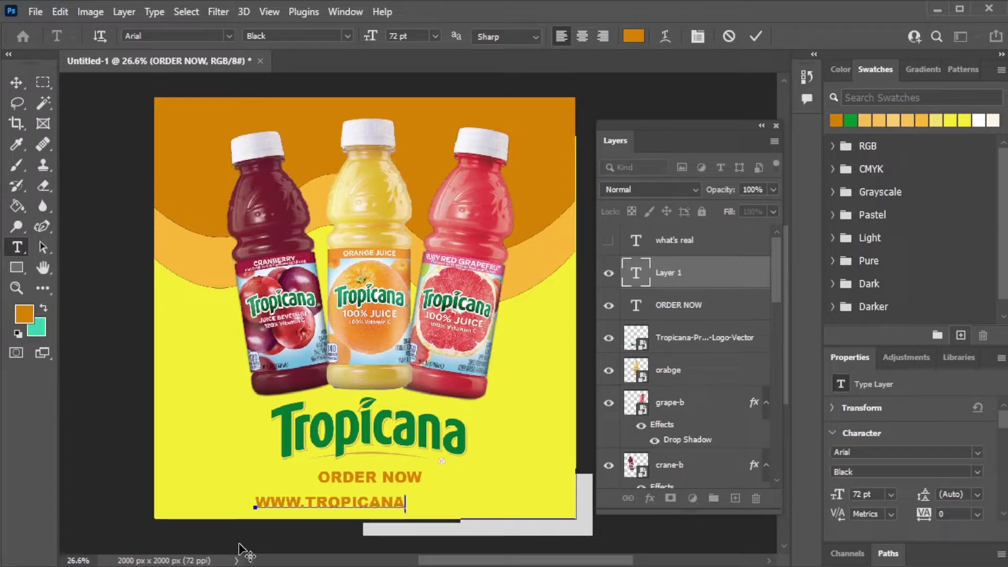
pyautogui.write('na.com')
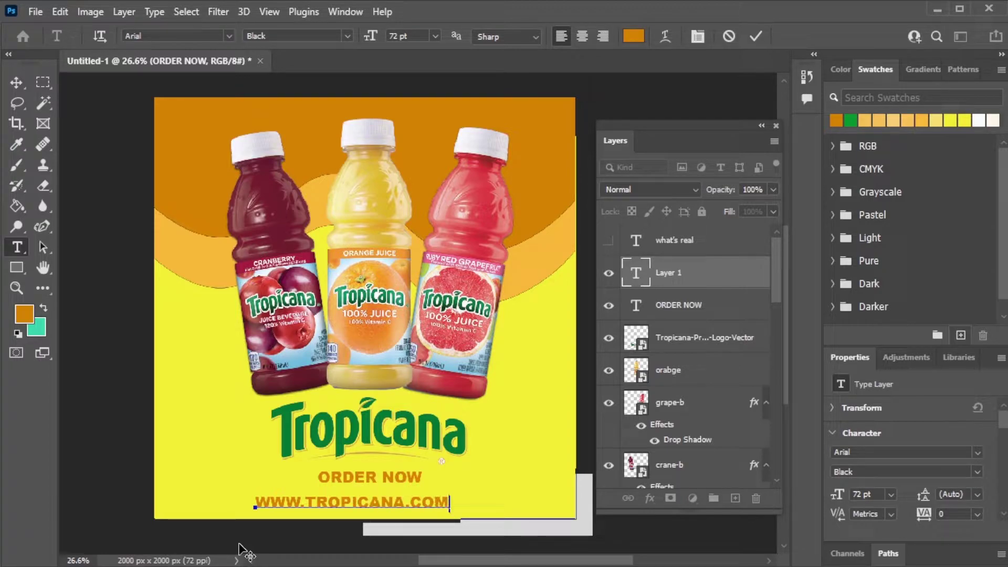
# Set the web address text to 60 pt in green and center it directly beneath ORDER NOW
pyautogui.moveTo(255, 502); pyautogui.dragTo(450, 504)
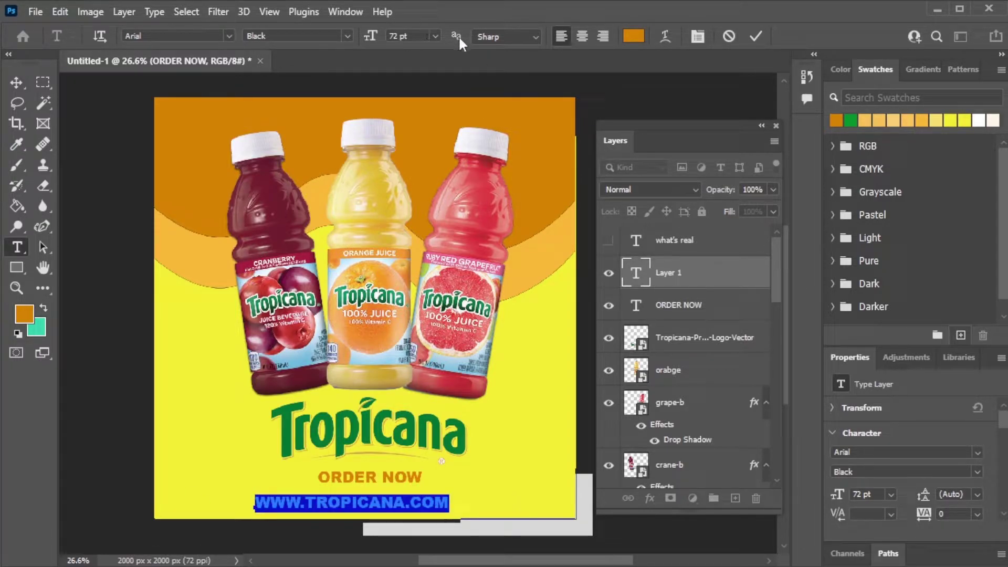
pyautogui.click(436, 35)
pyautogui.click(433, 219)
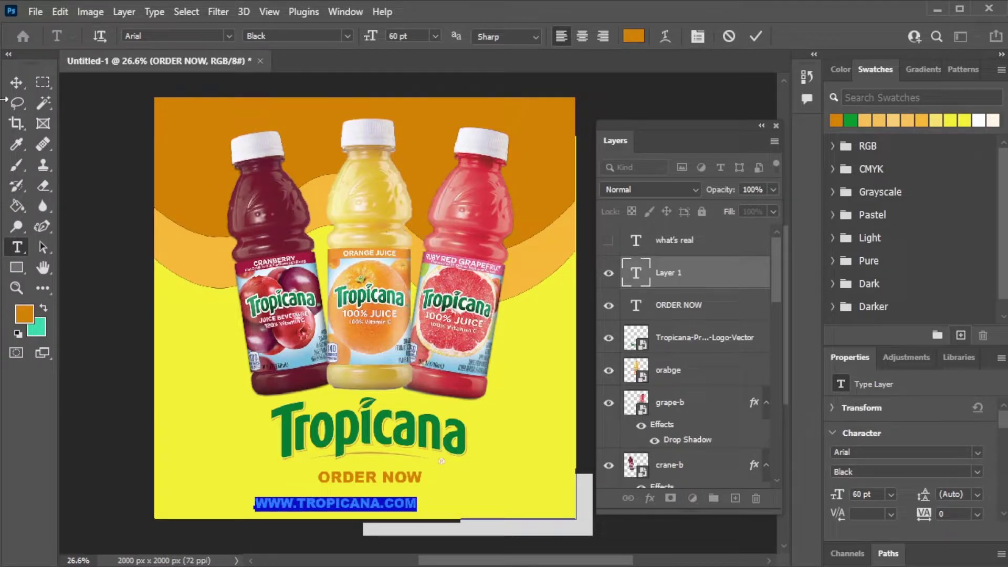
pyautogui.click(852, 118)
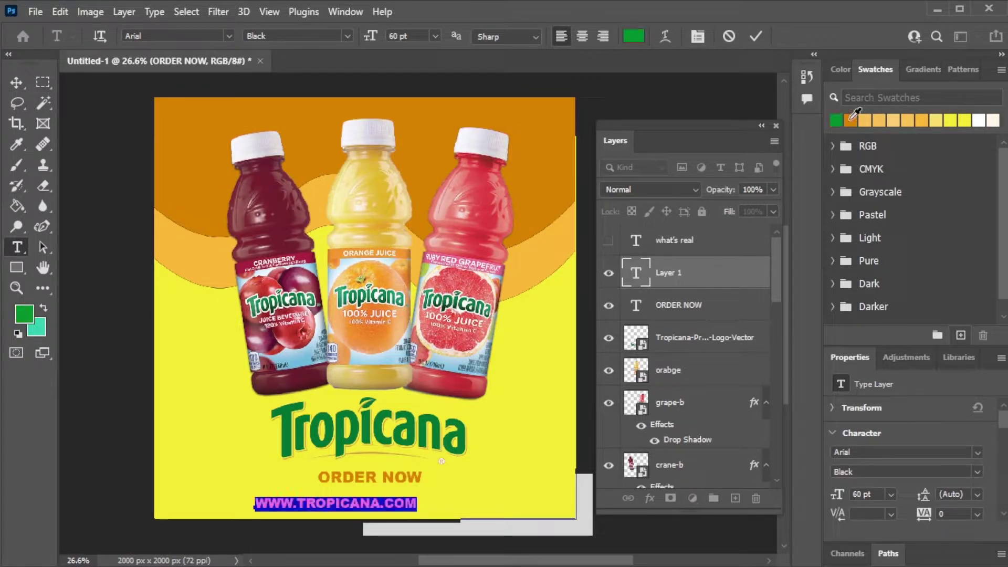
pyautogui.click(16, 82)
pyautogui.moveTo(360, 507); pyautogui.dragTo(394, 497)
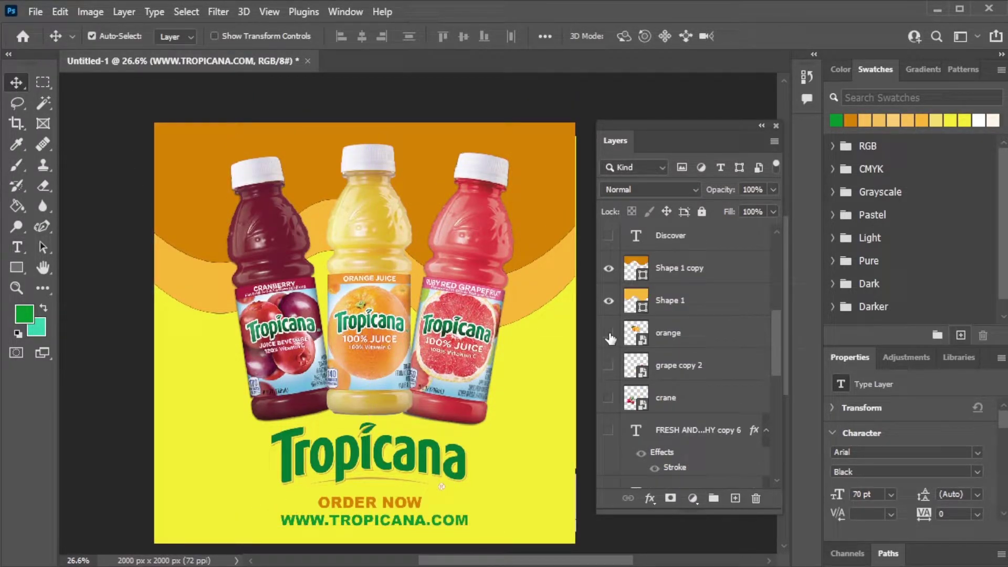
# Duplicate the hidden fruit layers orange, grape copy 2 and crane within the current document
pyautogui.click(684, 338)
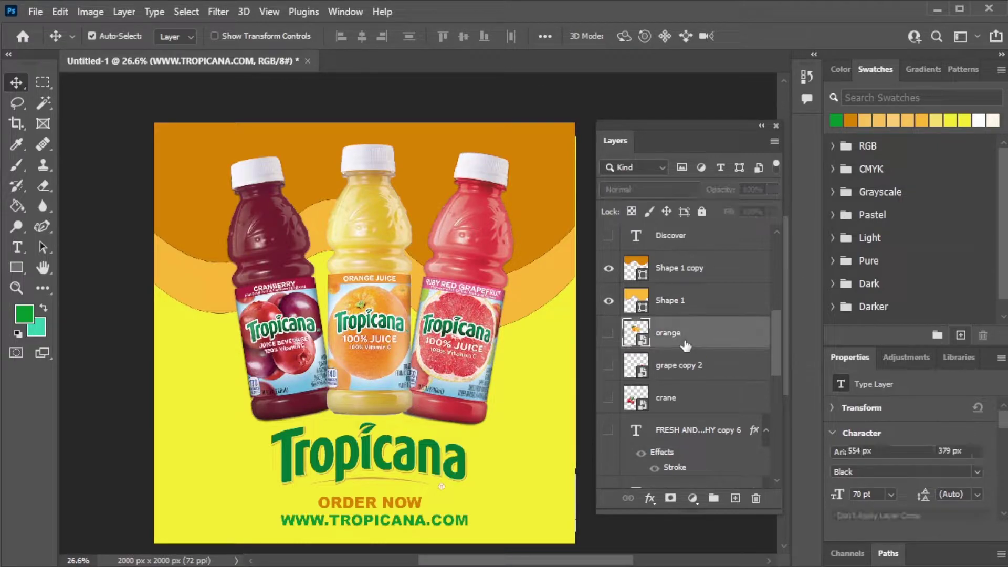
pyautogui.keyDown('shift'); pyautogui.click(692, 406); pyautogui.keyUp('shift')
pyautogui.rightClick(683, 399)
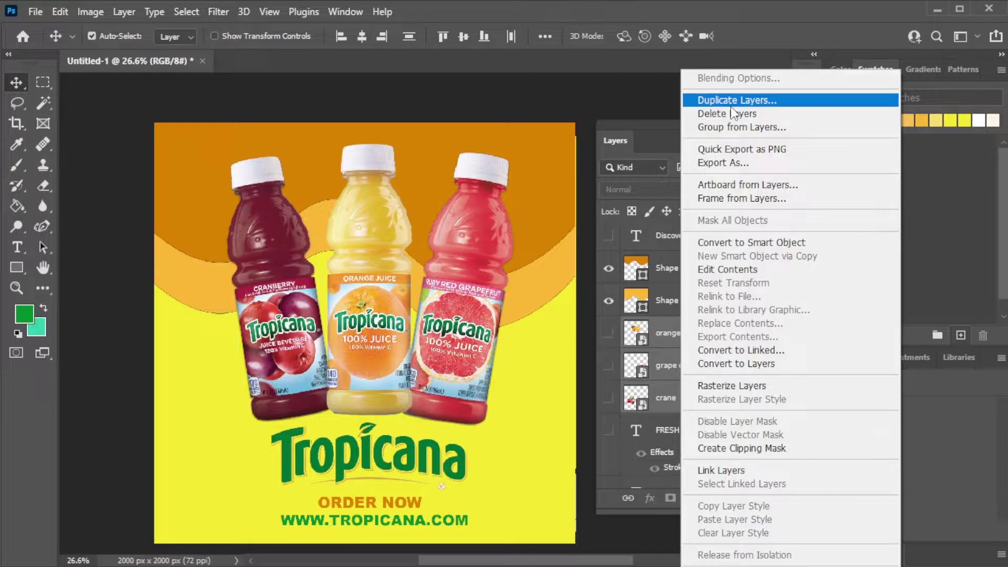
pyautogui.click(732, 105)
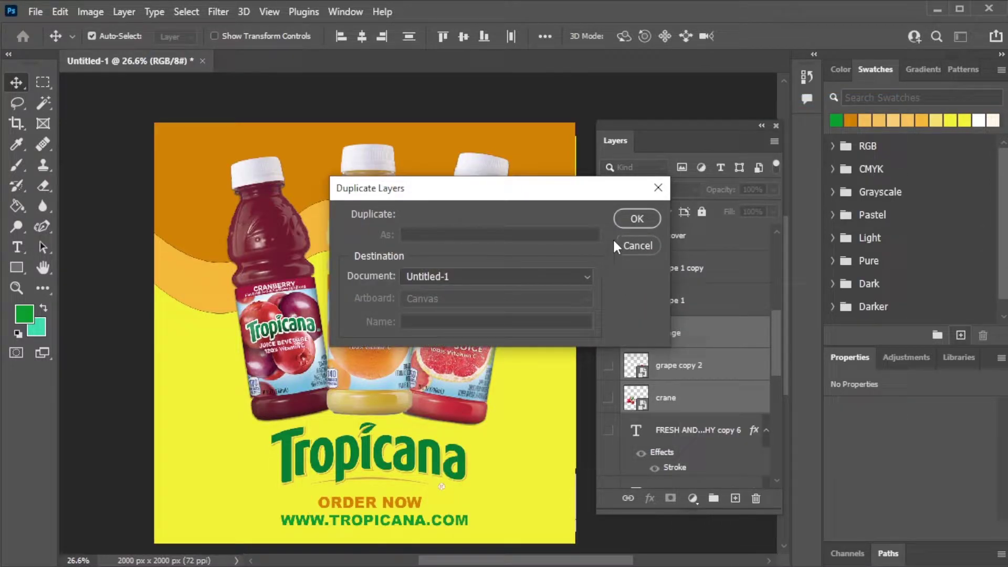
pyautogui.click(631, 219)
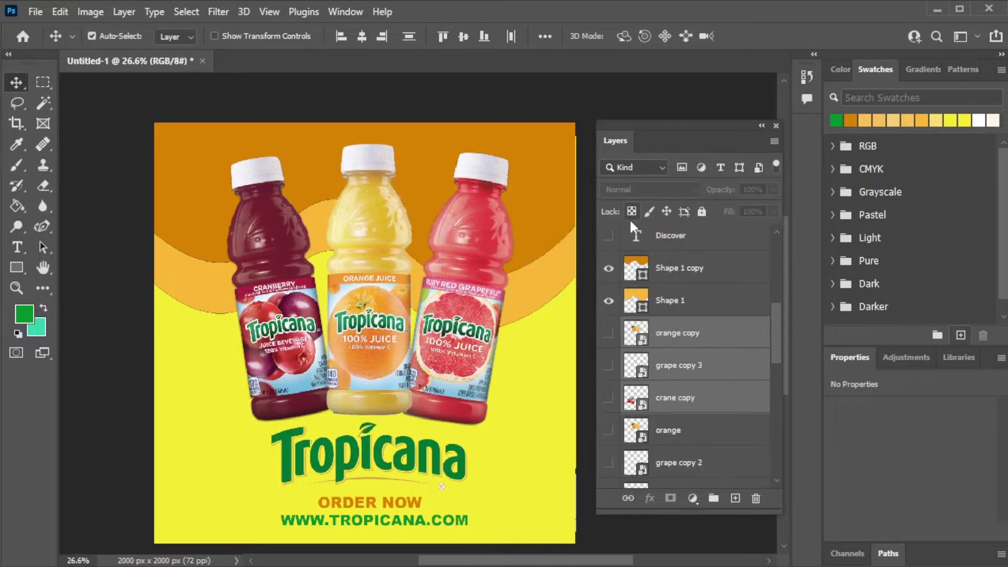
# Show the duplicated orange, grapefruit and cranberry layers and move all three to the top of the layer stack
pyautogui.click(608, 333)
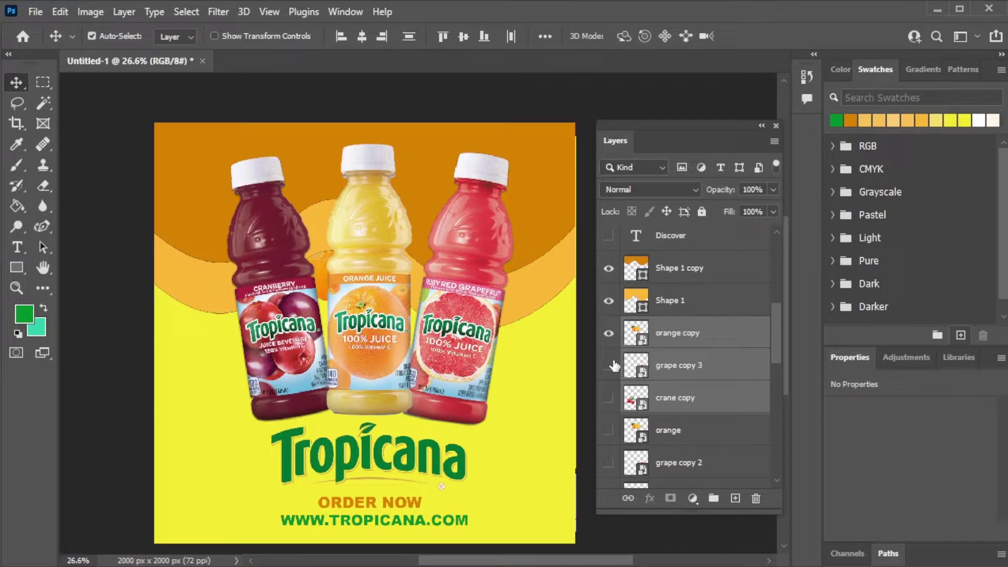
pyautogui.click(609, 398)
pyautogui.scroll(1, 698, 391)
pyautogui.click(698, 398)
pyautogui.keyDown('shift'); pyautogui.click(698, 464); pyautogui.keyUp('shift')
pyautogui.moveTo(697, 400); pyautogui.dragTo(676, 240)
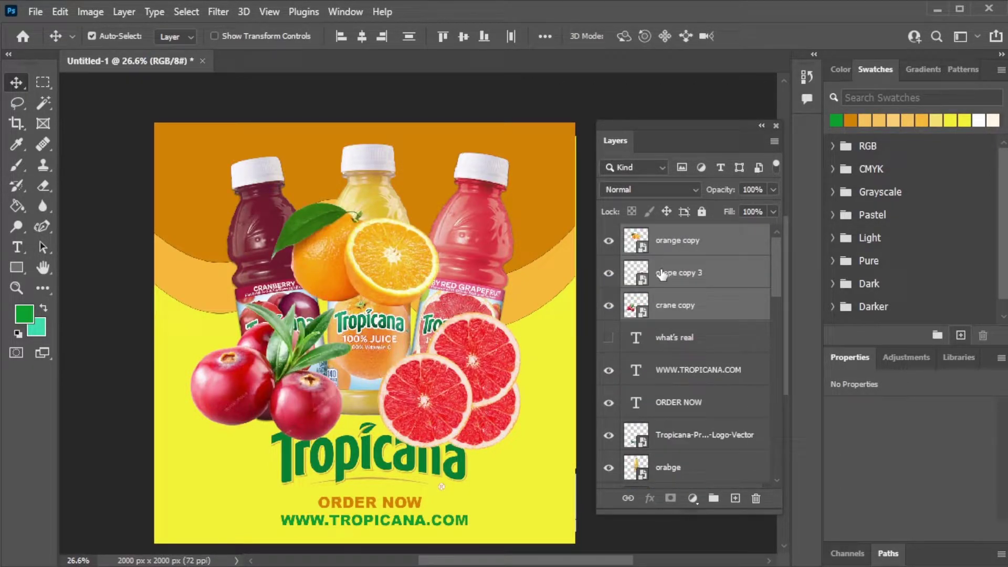
# Scale the three duplicated fruit layers together to about 67% and set their opacity to 74%
pyautogui.hotkey('ctrl', 't')
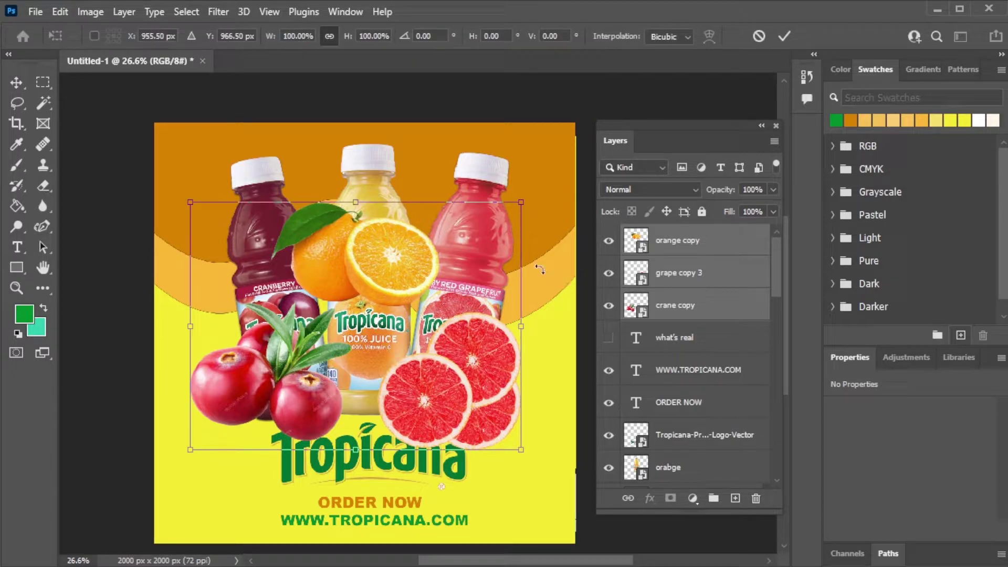
pyautogui.moveTo(515, 211); pyautogui.dragTo(415, 284)
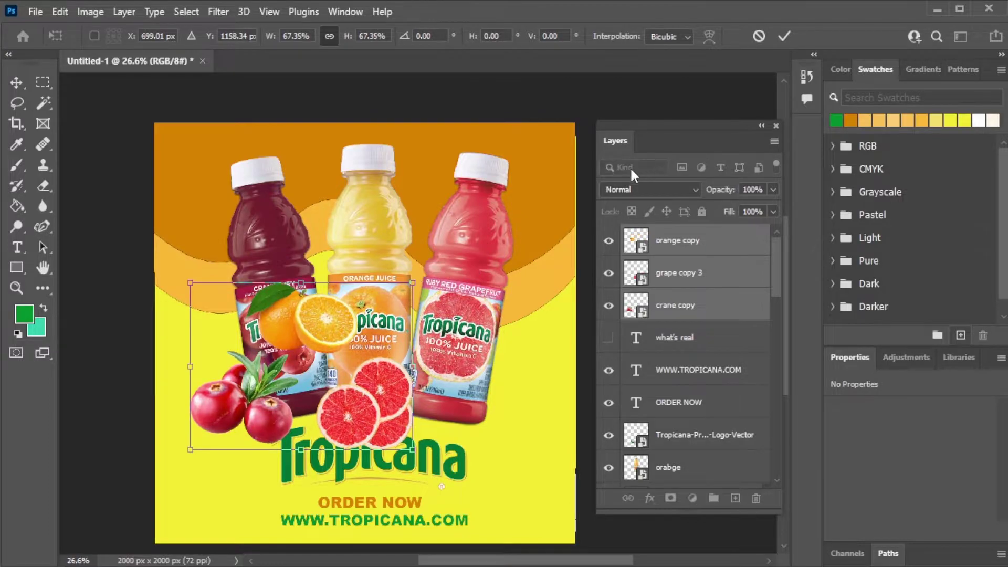
pyautogui.click(773, 190)
pyautogui.click(738, 205)
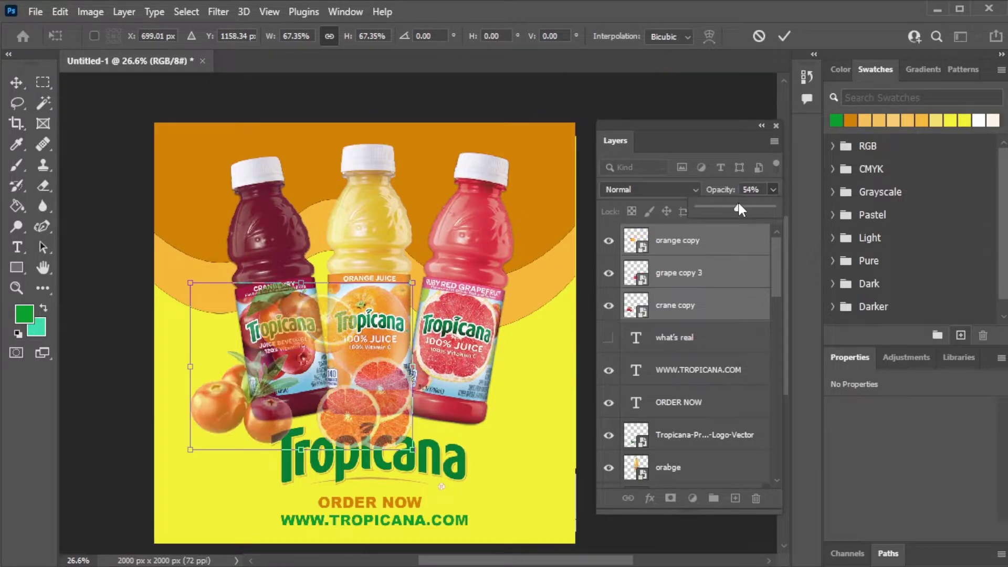
pyautogui.moveTo(747, 205); pyautogui.dragTo(752, 205)
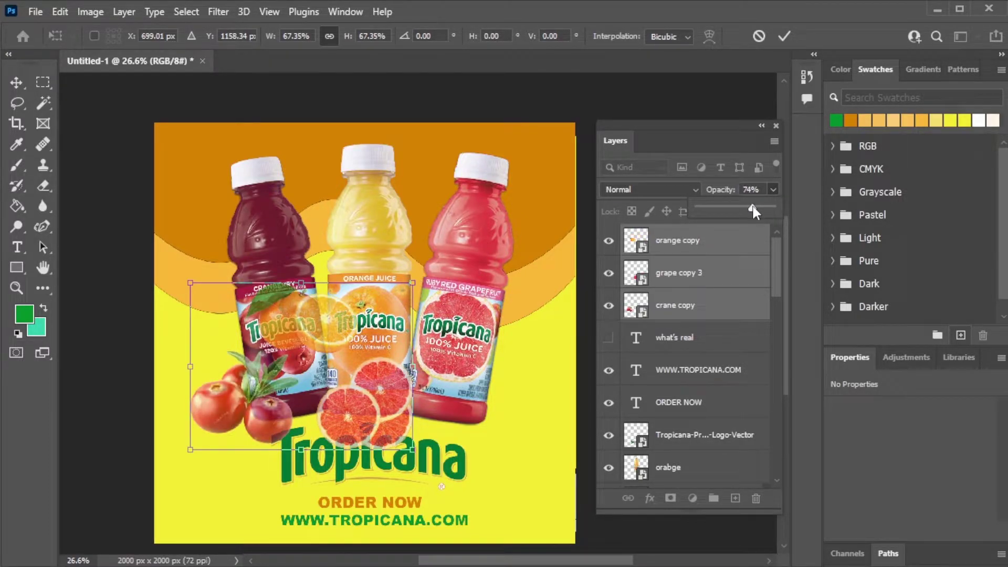
pyautogui.click(172, 147)
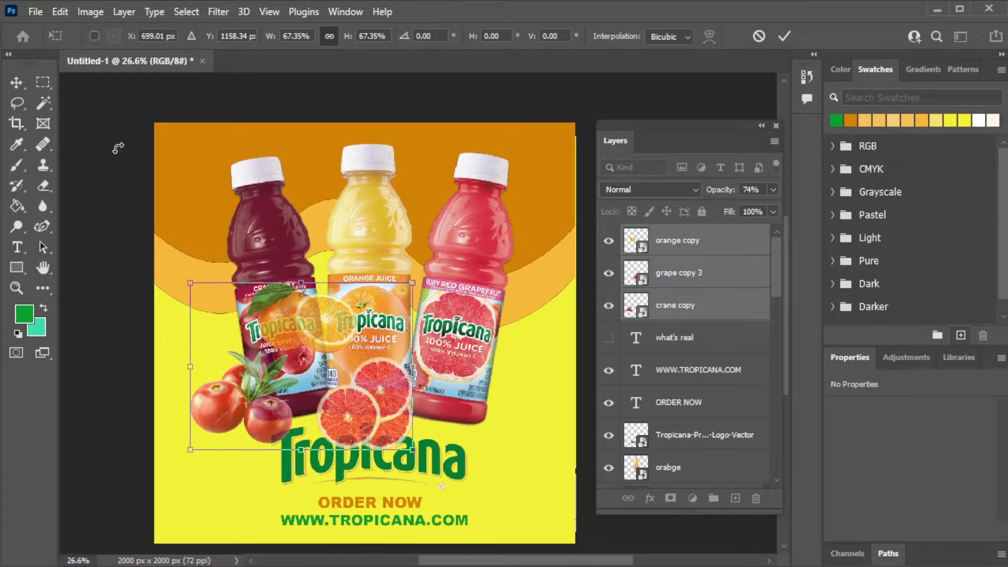
pyautogui.press('Return')
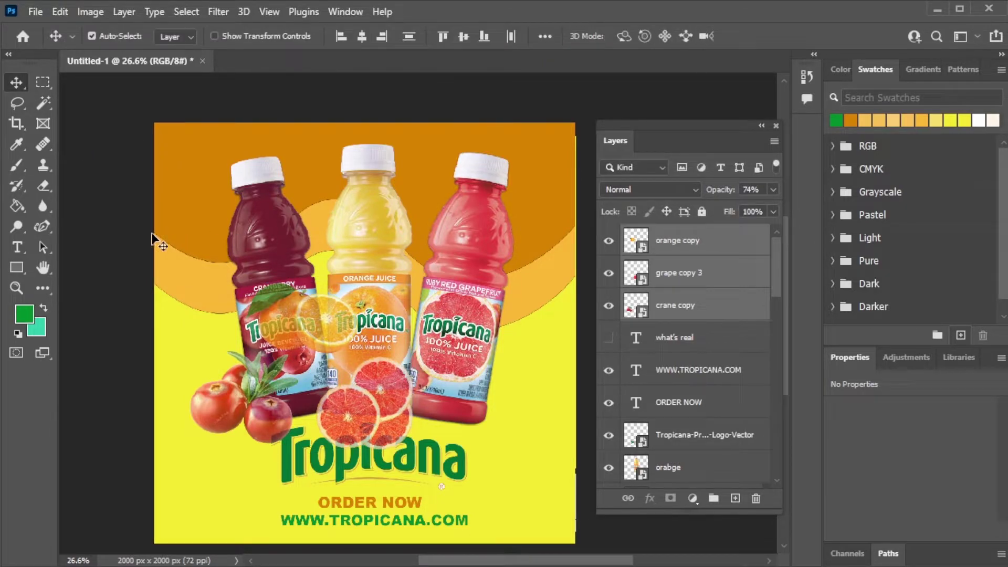
# Move the grapefruit copy into the poster's lower-right corner and enlarge it so it runs slightly past the edges
pyautogui.moveTo(391, 418); pyautogui.dragTo(524, 462)
pyautogui.click(92, 353)
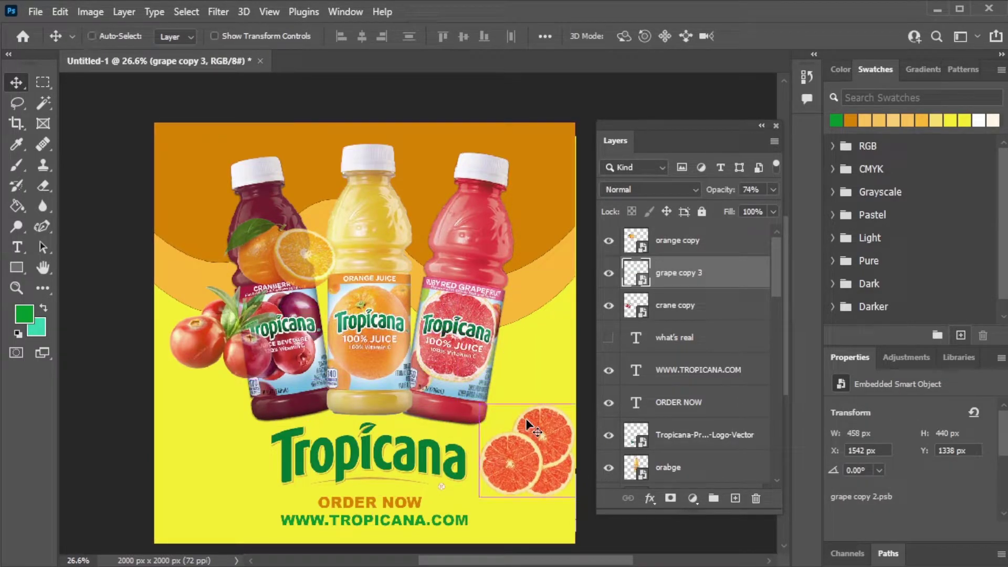
pyautogui.hotkey('ctrl', 't')
pyautogui.moveTo(482, 412); pyautogui.dragTo(454, 389)
pyautogui.moveTo(509, 457); pyautogui.dragTo(523, 489)
pyautogui.press('Return')
# Move the cranberry copy into the poster's lower-left corner and enlarge it so it bleeds off the edges
pyautogui.moveTo(210, 349); pyautogui.dragTo(206, 459)
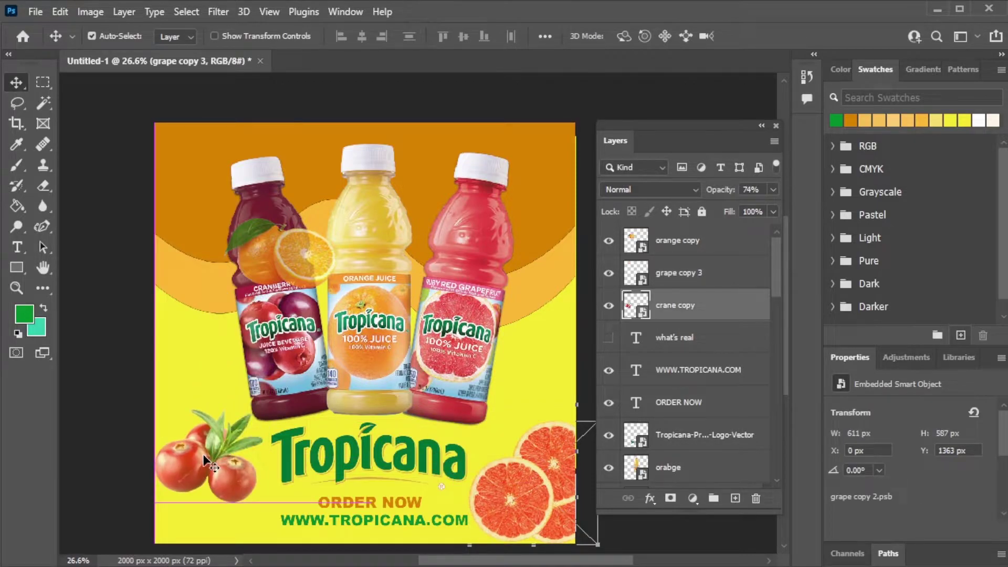
pyautogui.hotkey('ctrl', 't')
pyautogui.moveTo(272, 400); pyautogui.dragTo(293, 373)
pyautogui.moveTo(226, 429); pyautogui.dragTo(208, 474)
pyautogui.moveTo(277, 418); pyautogui.dragTo(301, 391)
pyautogui.moveTo(239, 433); pyautogui.dragTo(232, 458)
pyautogui.press('Return')
# Place the orange copy partly off the poster's left edge beside the cranberry bottle, and duplicate its layer
pyautogui.moveTo(316, 251); pyautogui.dragTo(187, 358)
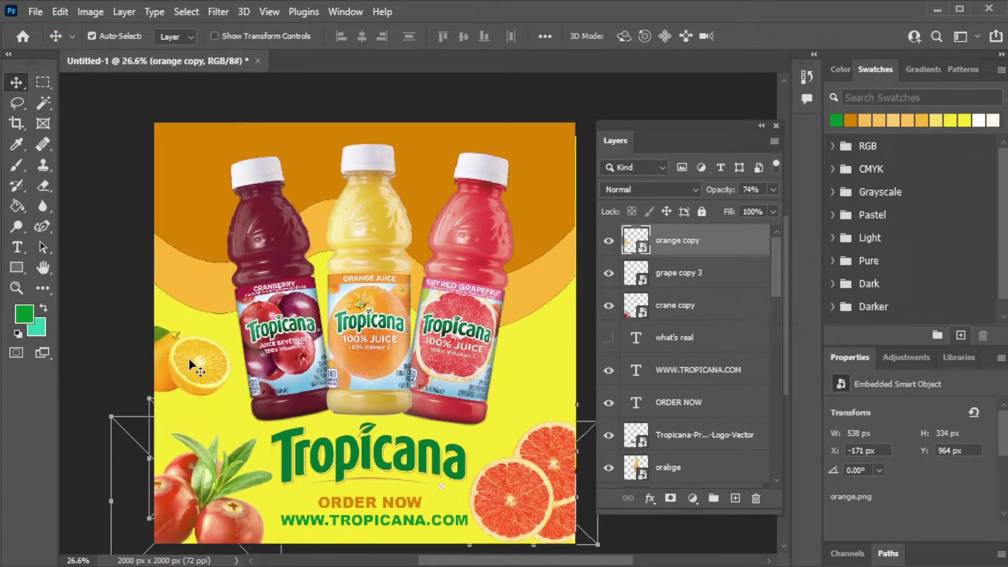
pyautogui.rightClick(662, 254)
pyautogui.click(725, 98)
pyautogui.click(637, 218)
# Move the duplicated orange to the poster's right edge beside the grapefruit bottle and flip it horizontally
pyautogui.moveTo(198, 360); pyautogui.dragTo(547, 369)
pyautogui.hotkey('ctrl', 't')
pyautogui.rightClick(547, 365)
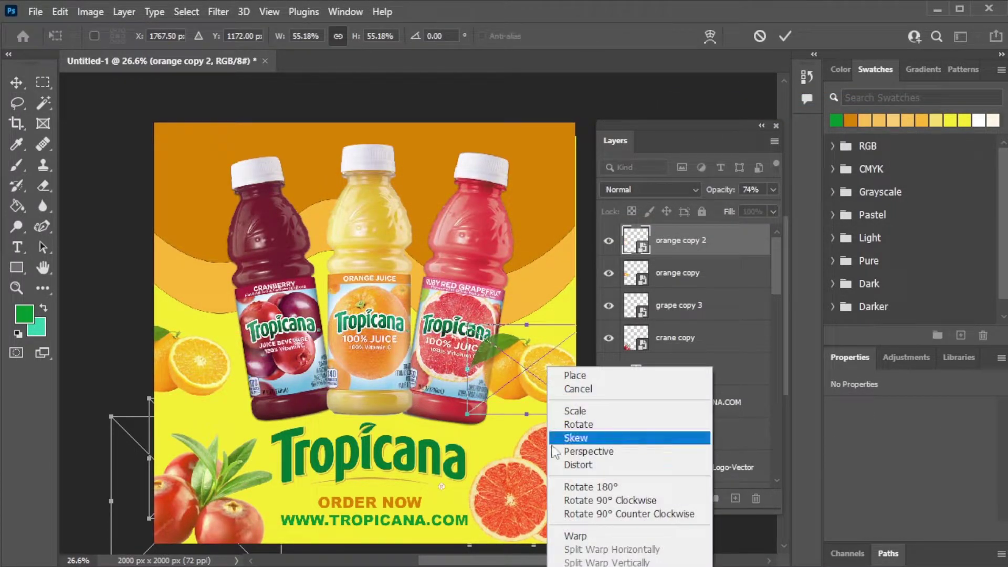
pyautogui.click(596, 566)
pyautogui.moveTo(512, 383); pyautogui.dragTo(534, 398)
pyautogui.press('Return')
pyautogui.click(138, 327)
pyautogui.scroll(-1, 305, 336)
pyautogui.moveTo(306, 337); pyautogui.dragTo(261, 351)
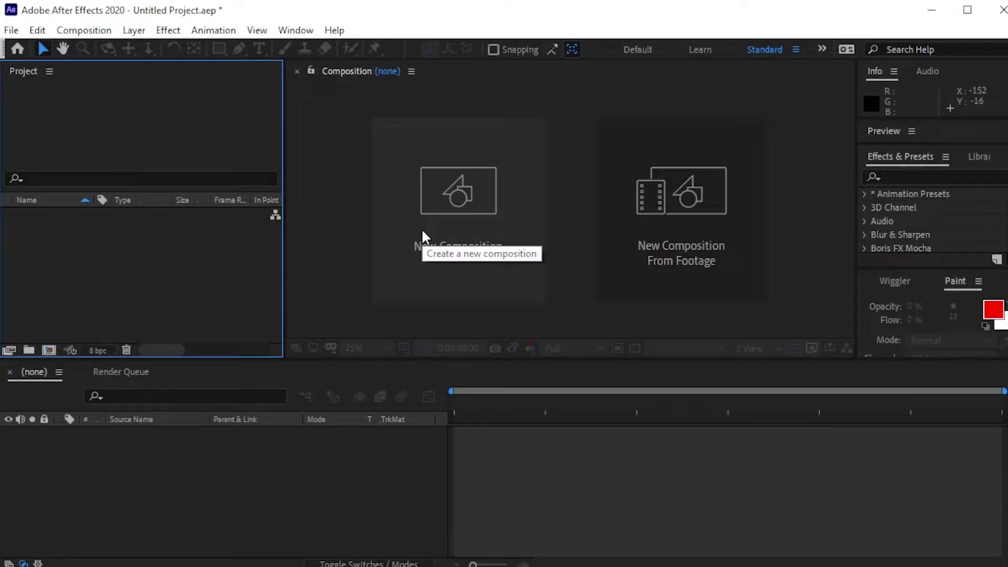
# In After Effects, create a new composition 2000 px wide and 2000 px high
pyautogui.click(420, 234)
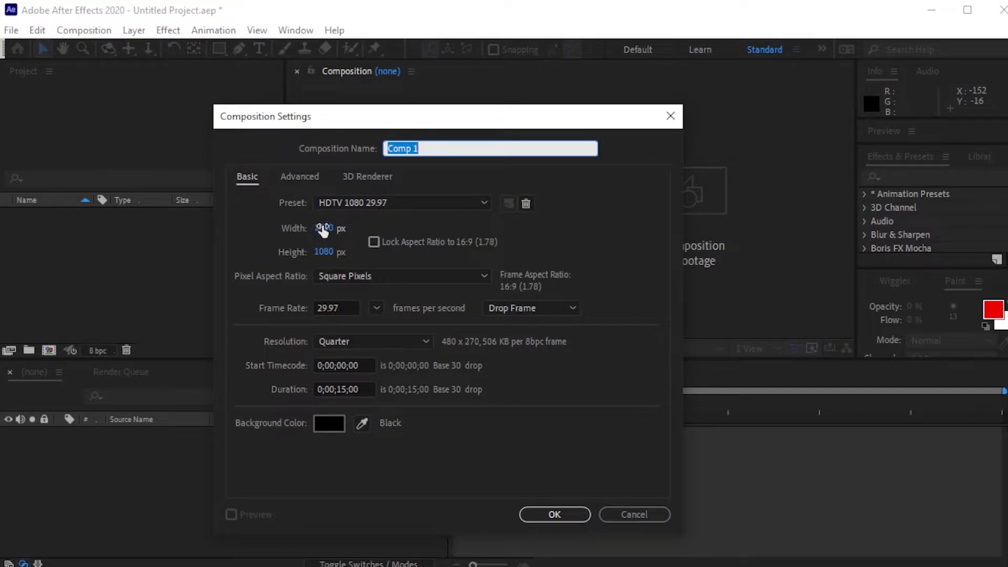
pyautogui.click(324, 229)
pyautogui.write('2000')
pyautogui.press('BackSpace')
pyautogui.write('0')
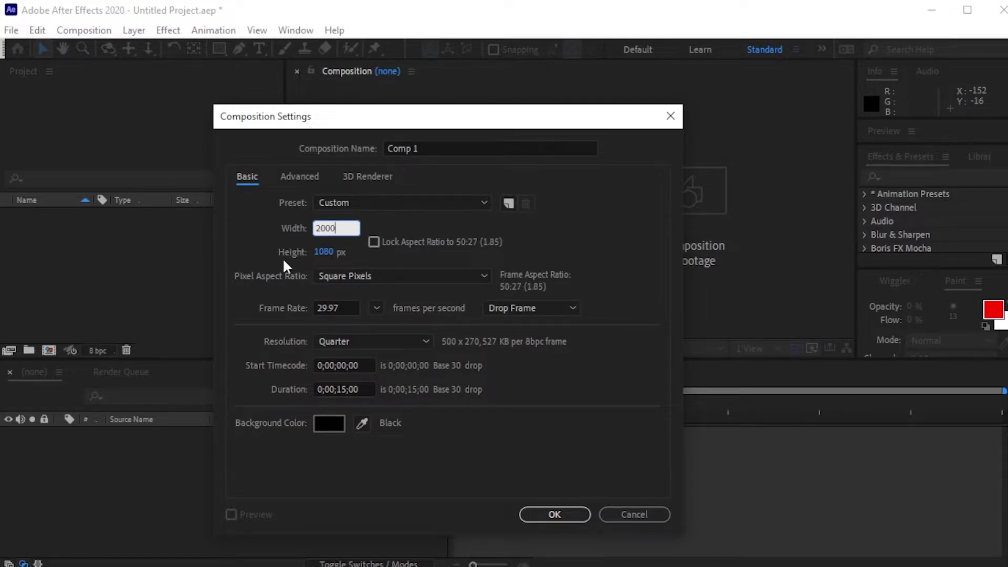
pyautogui.click(321, 252)
pyautogui.write('2')
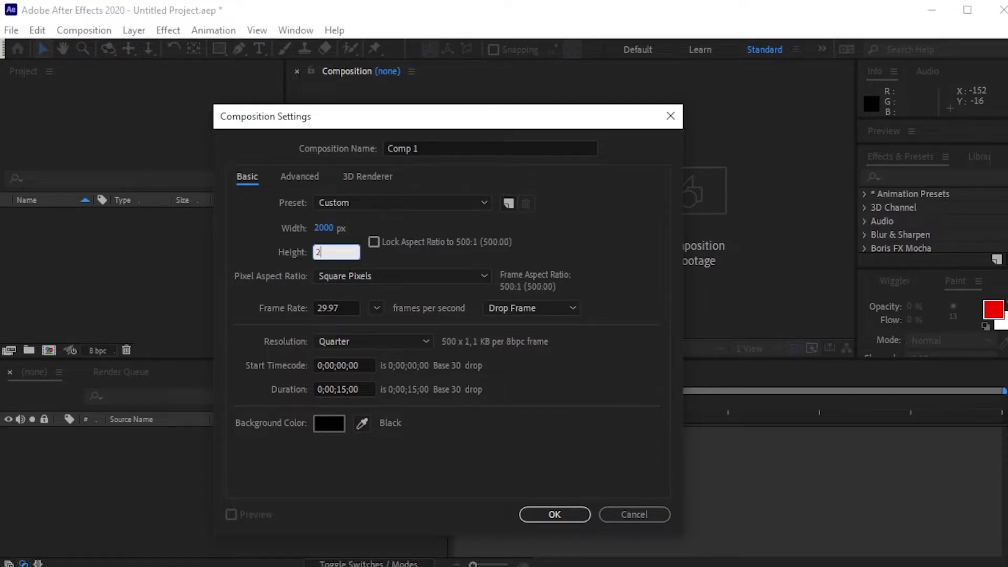
pyautogui.write('000')
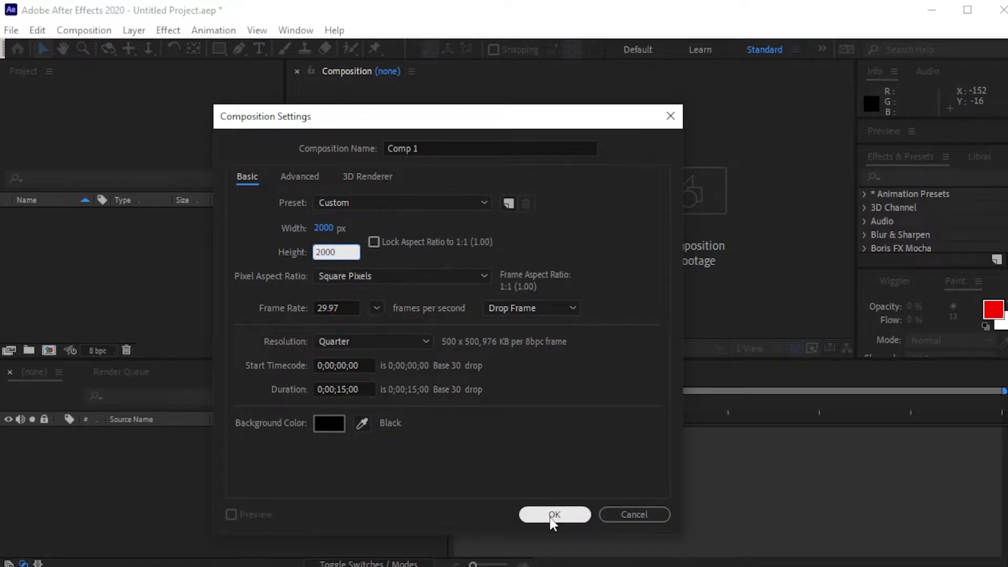
pyautogui.click(554, 515)
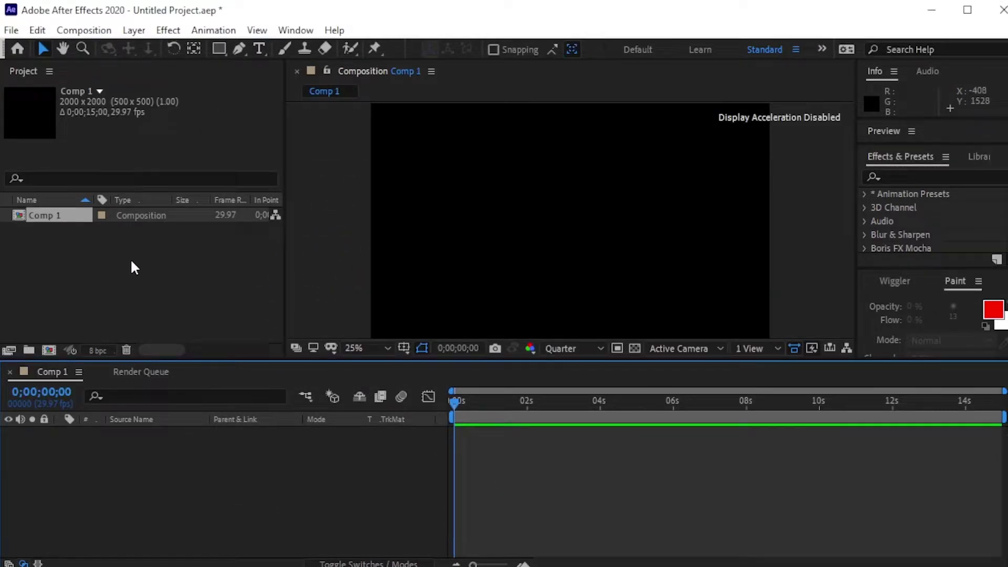
# Import JUICE.psd as Composition - Retain Layer Sizes with editable layer styles
pyautogui.rightClick(133, 268)
pyautogui.moveTo(274, 342)
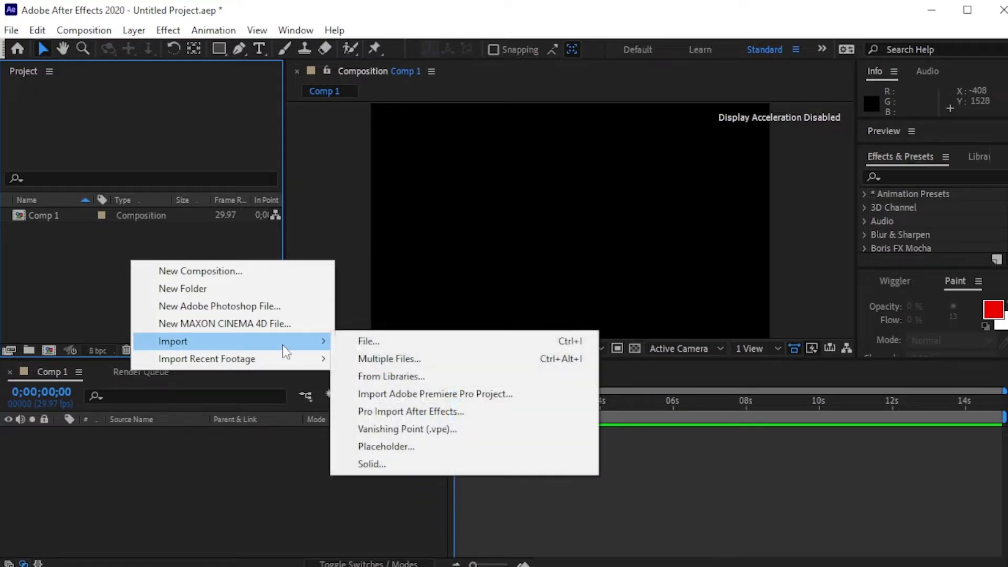
pyautogui.click(420, 344)
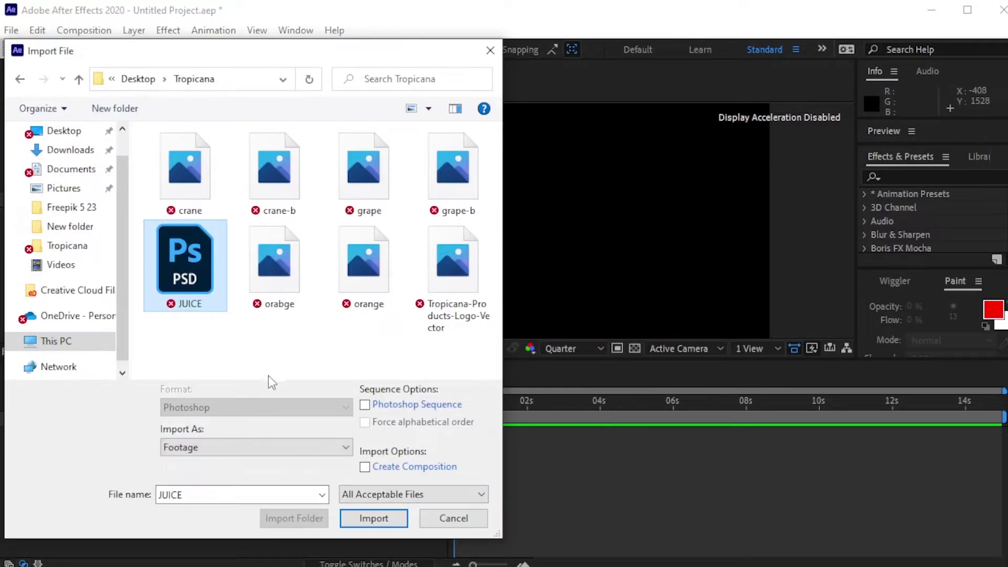
pyautogui.click(326, 449)
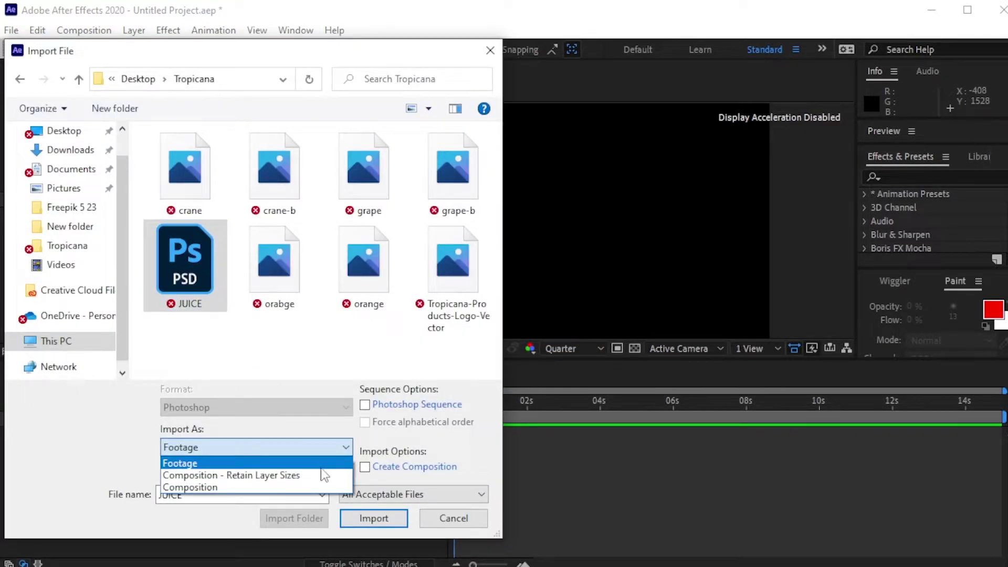
pyautogui.click(322, 473)
pyautogui.click(373, 519)
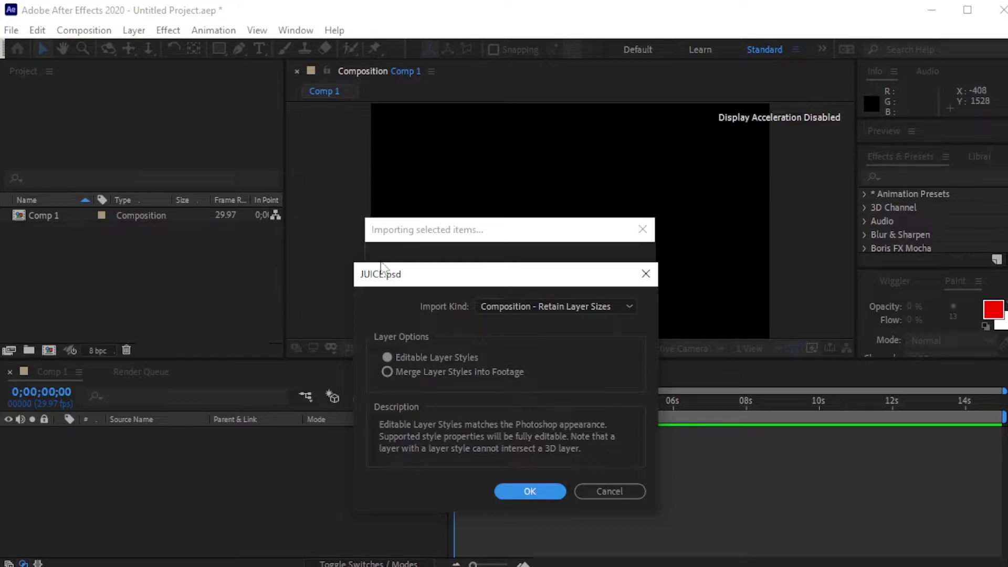
pyautogui.click(532, 493)
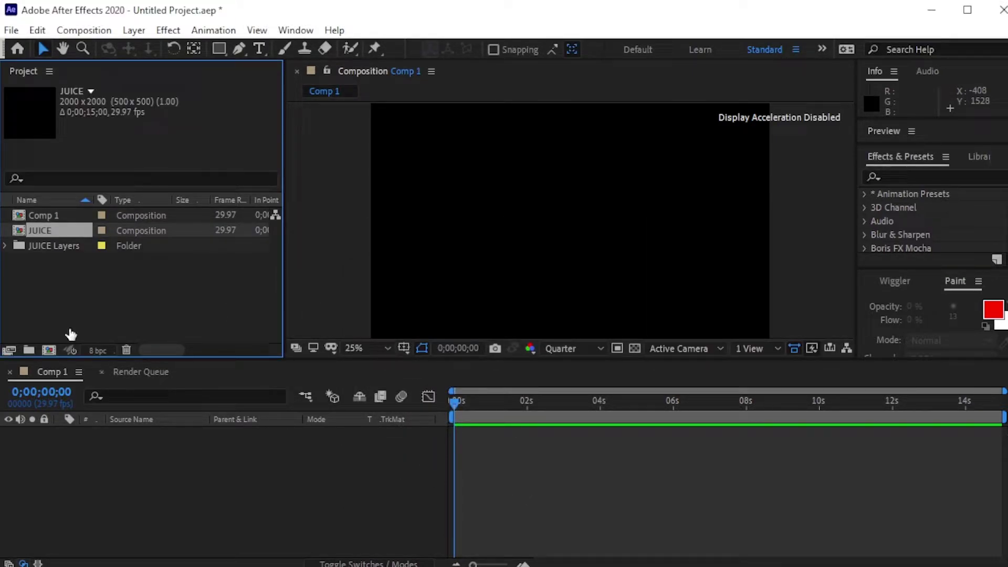
# Open the JUICE composition, split all layers at 4 seconds and delete the parts after that point
pyautogui.doubleClick(50, 232)
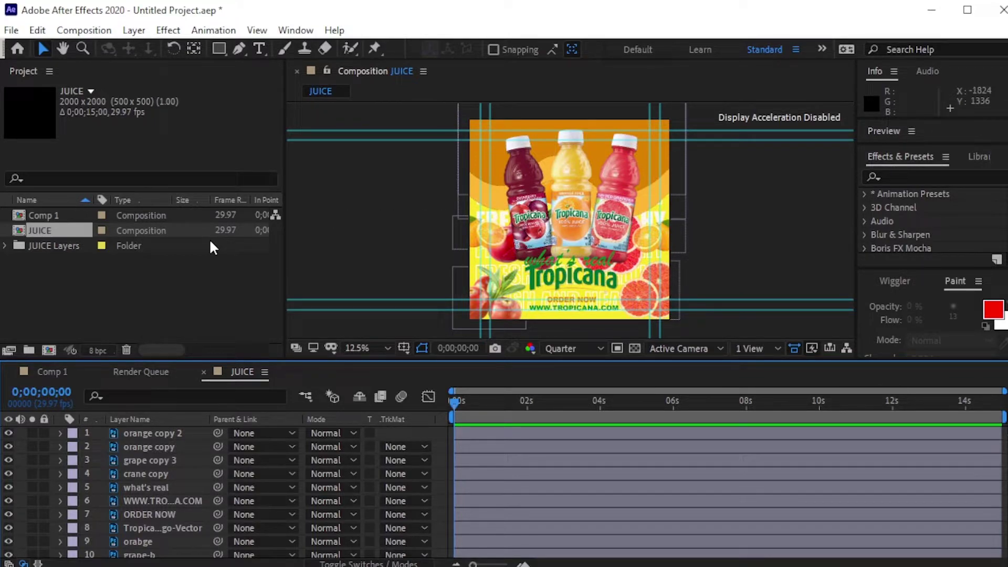
pyautogui.moveTo(458, 409); pyautogui.dragTo(603, 414)
pyautogui.hotkey('ctrl', 'a')
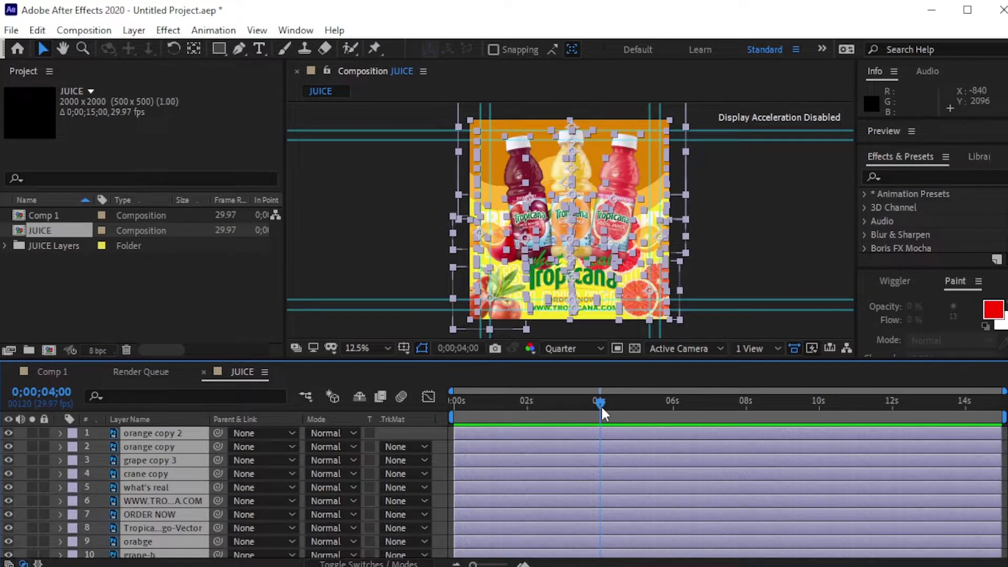
pyautogui.hotkey('ctrl', 'shift', 'd')
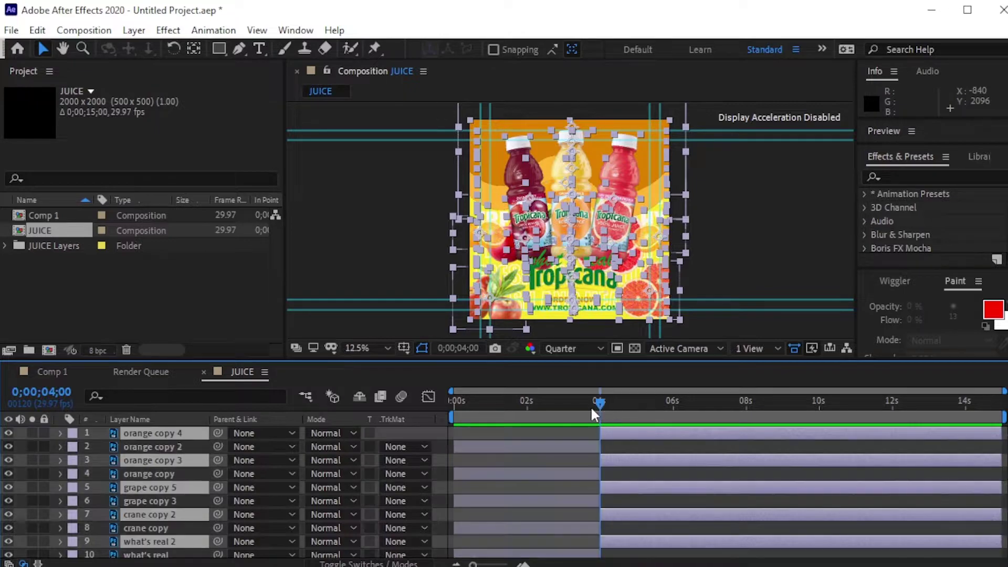
pyautogui.press('Delete')
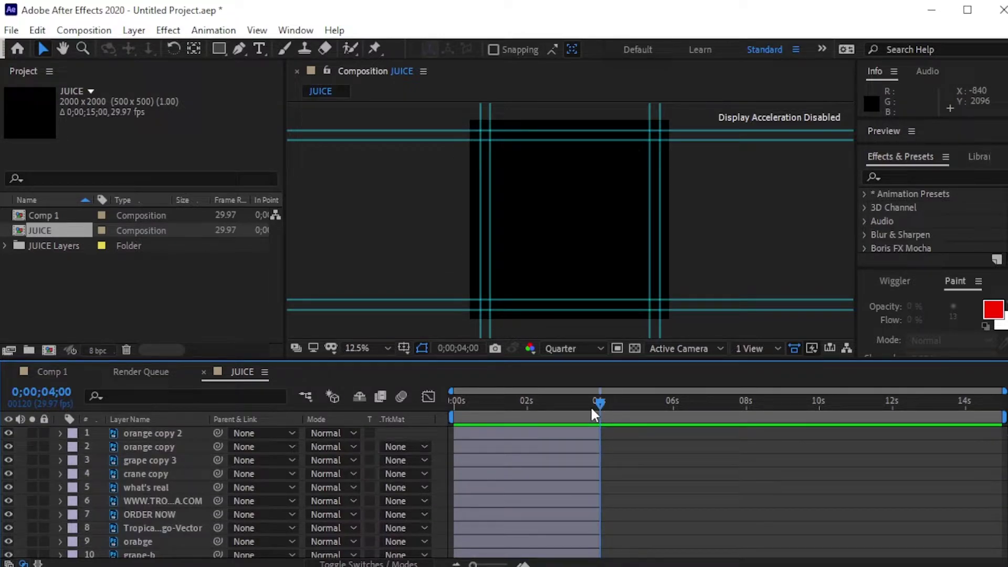
pyautogui.moveTo(593, 415); pyautogui.dragTo(435, 438)
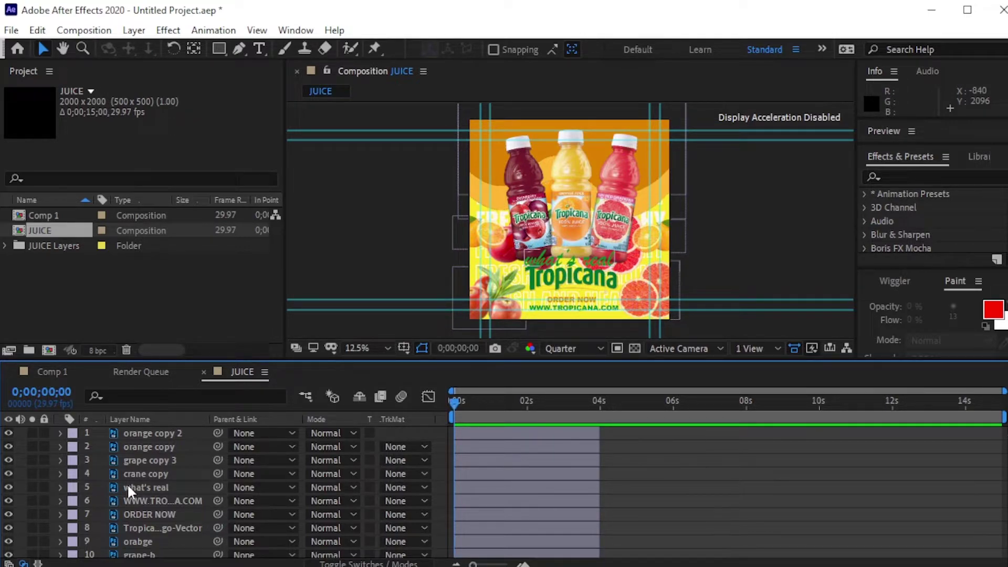
# Shift the layers from orange copy 2 through crane-b in the timeline so they start at 4 seconds
pyautogui.scroll(5, 149, 493)
pyautogui.scroll(-1, 147, 489)
pyautogui.click(163, 529)
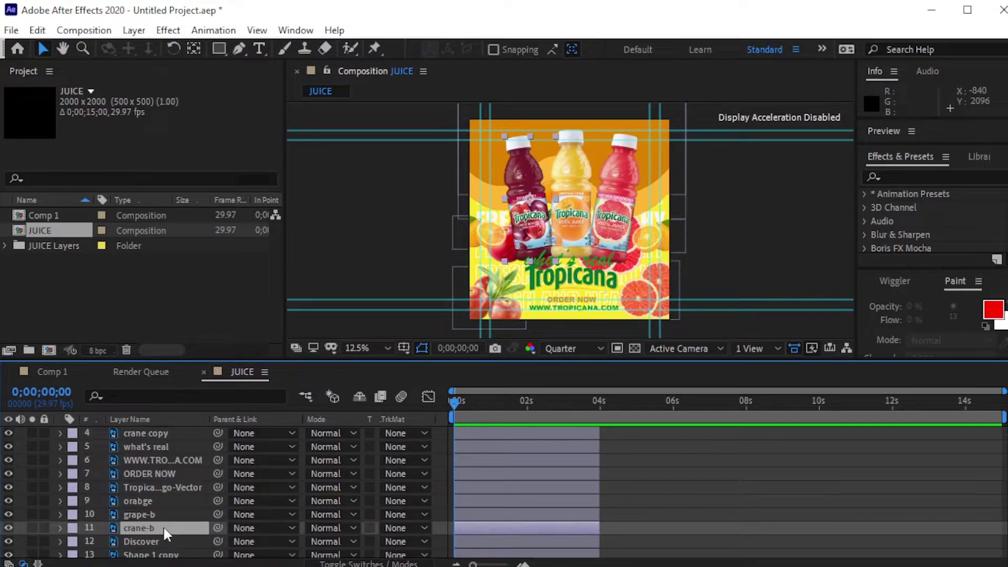
pyautogui.scroll(1, 162, 524)
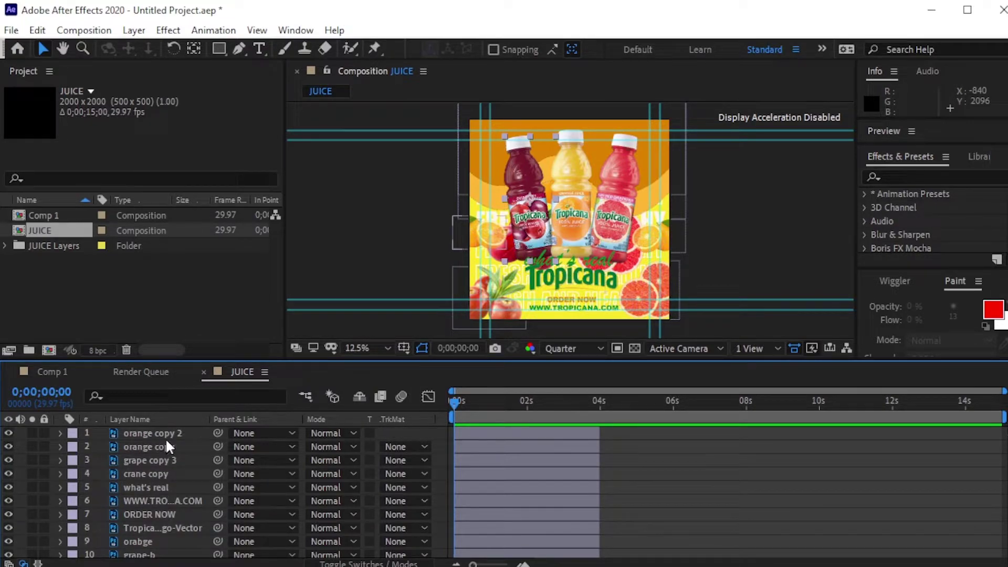
pyautogui.hotkey('ctrl', 'a')
pyautogui.moveTo(505, 438); pyautogui.dragTo(651, 439)
pyautogui.hotkey('ctrl', 'z')
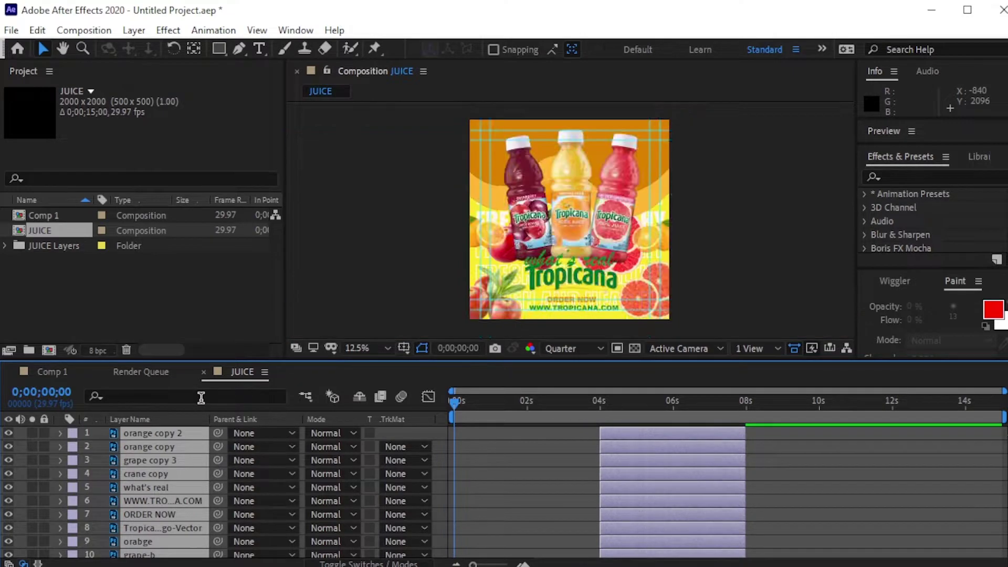
pyautogui.scroll(-3, 238, 468)
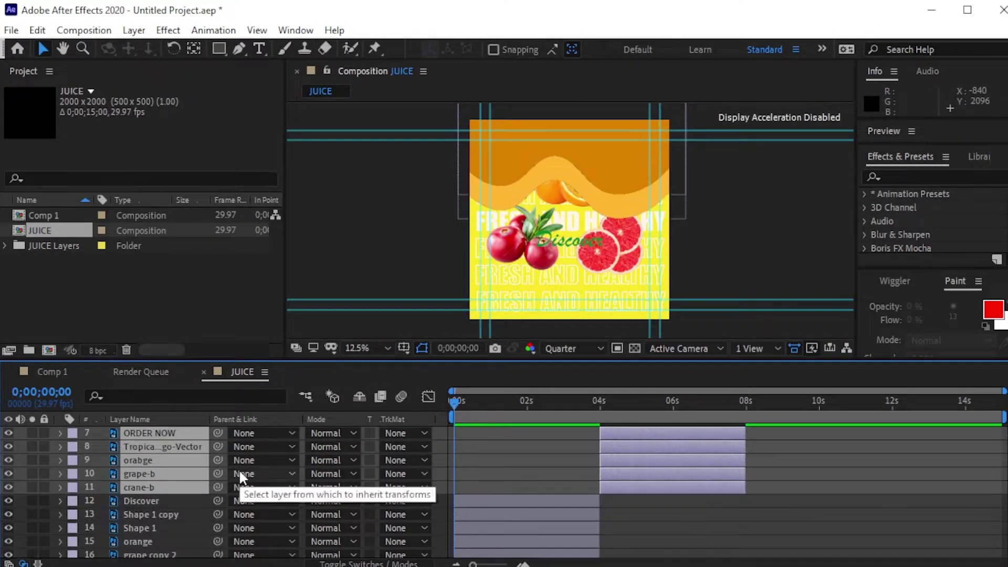
# Shift the layers from Discover through crane to start at about 2.5 seconds and play a preview
pyautogui.click(153, 461)
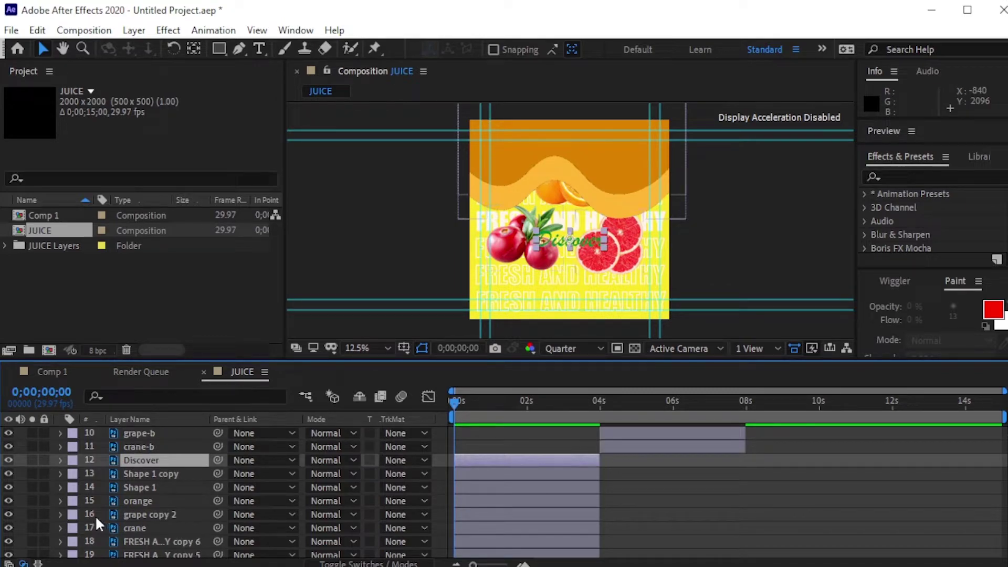
pyautogui.keyDown('shift'); pyautogui.click(138, 526); pyautogui.keyUp('shift')
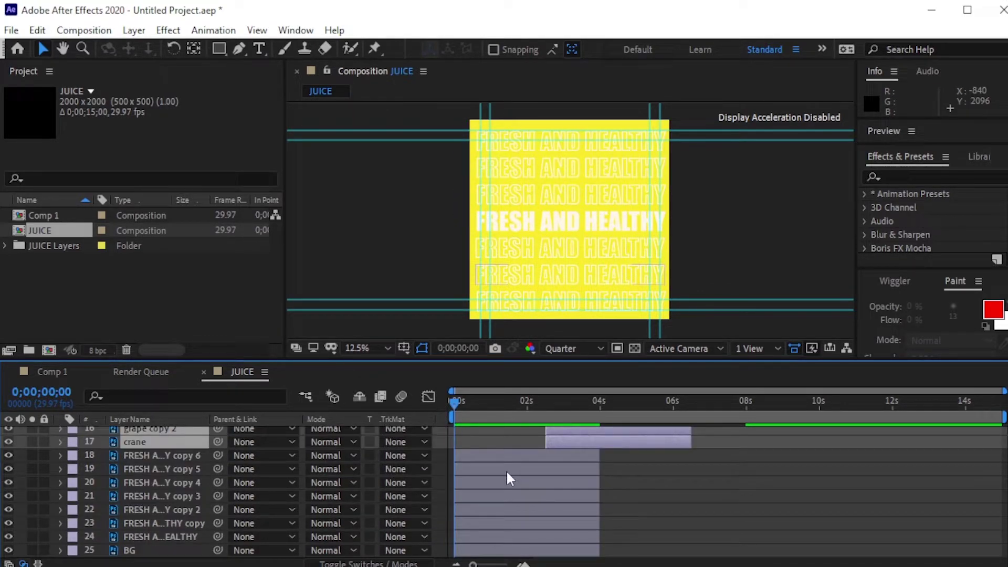
pyautogui.press('space')
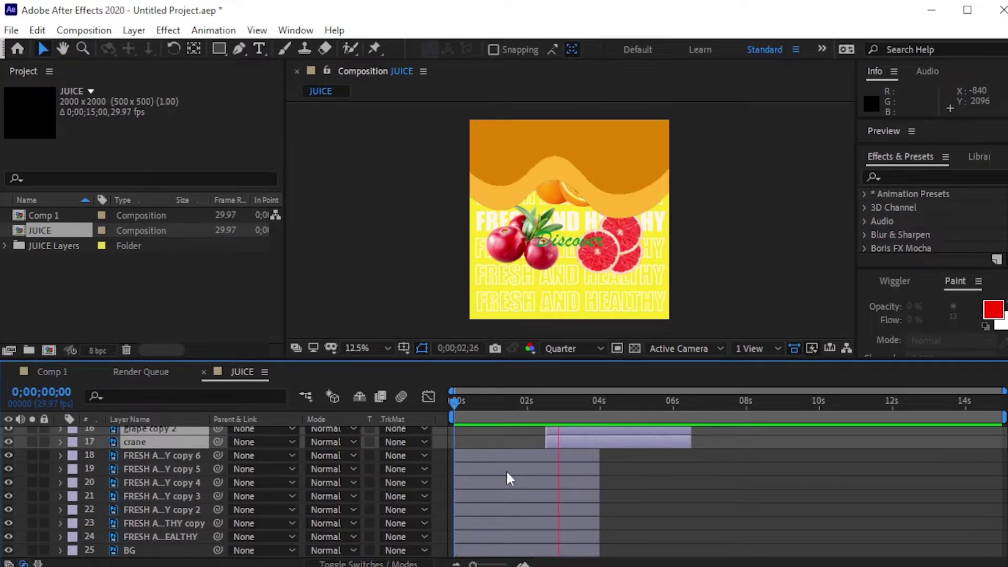
# Extend the BG layer to the end of the composition and return the playhead to the start
pyautogui.click(130, 550)
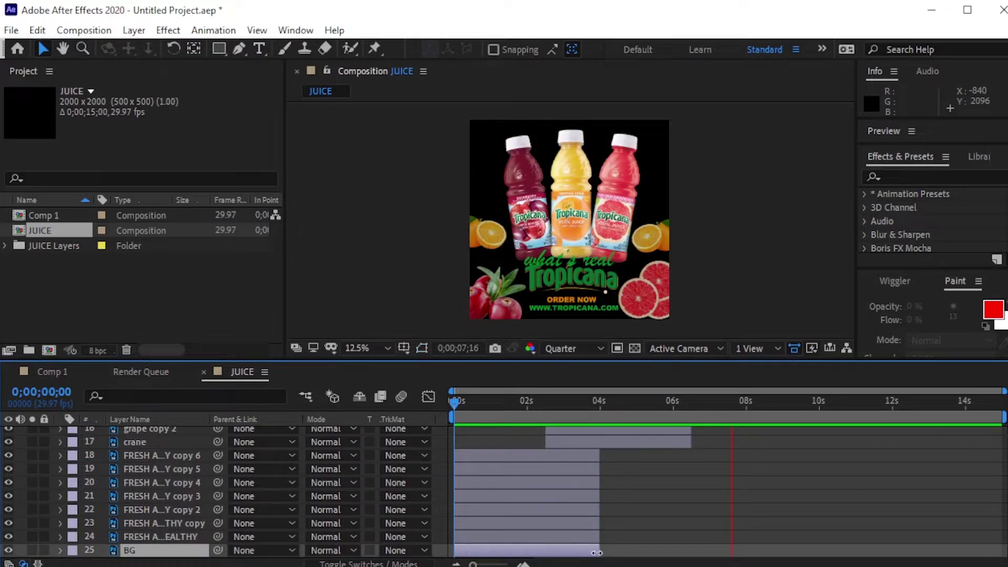
pyautogui.moveTo(598, 550); pyautogui.dragTo(1003, 550)
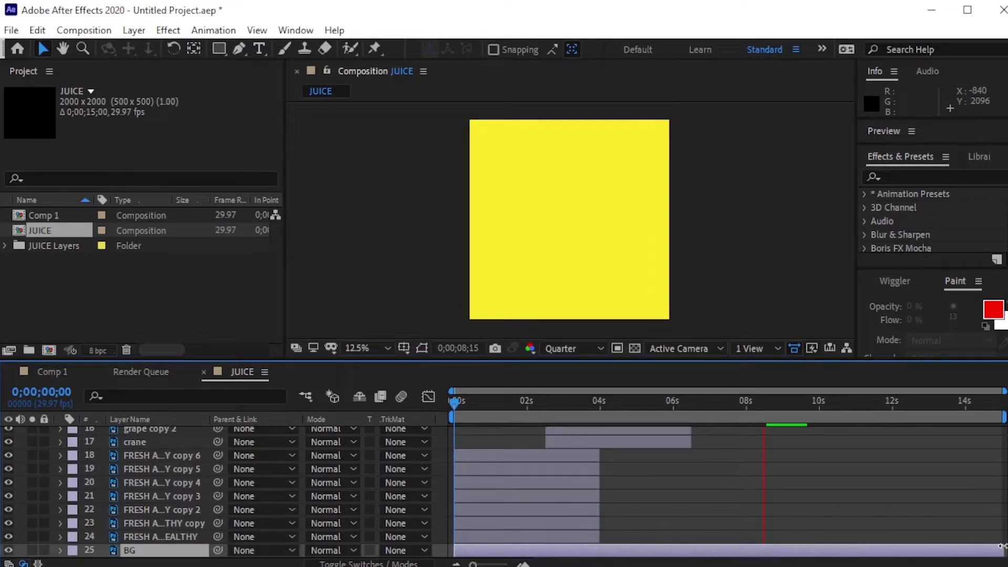
pyautogui.press('space')
pyautogui.moveTo(779, 398); pyautogui.dragTo(392, 419)
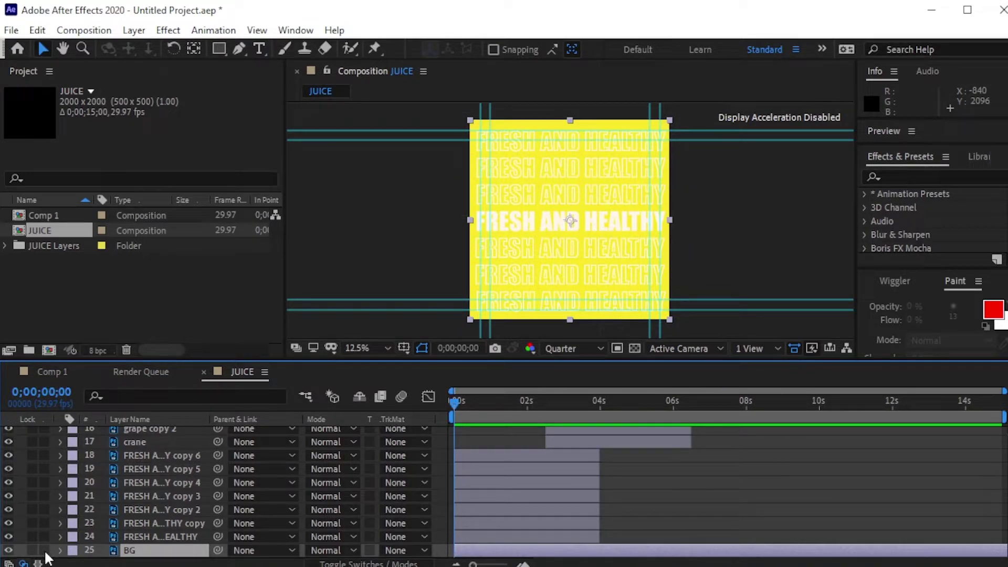
# Lock the BG layer and trim the seven FRESH AND HEALTHY text layers to end at about 2.5 seconds
pyautogui.click(44, 551)
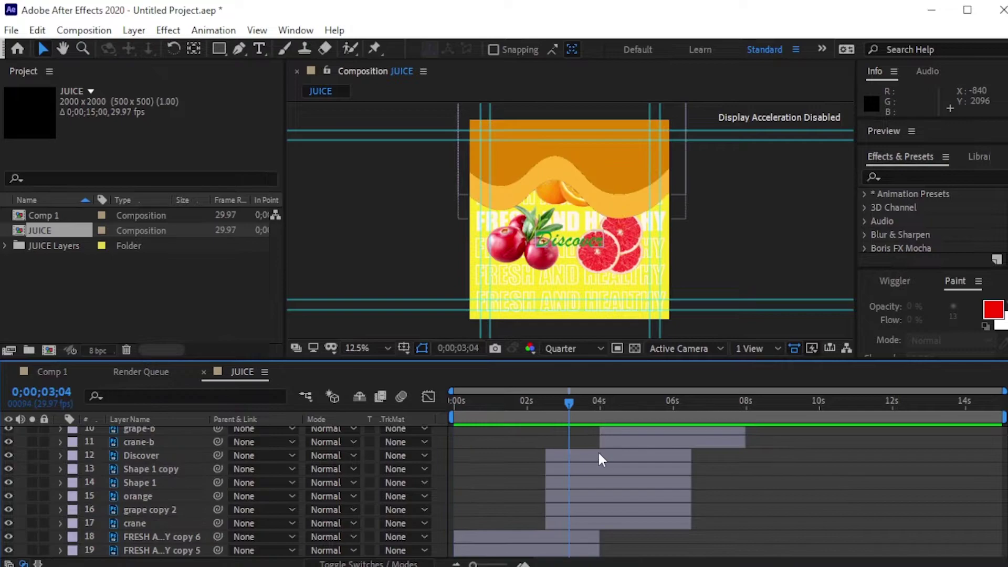
pyautogui.click(598, 456)
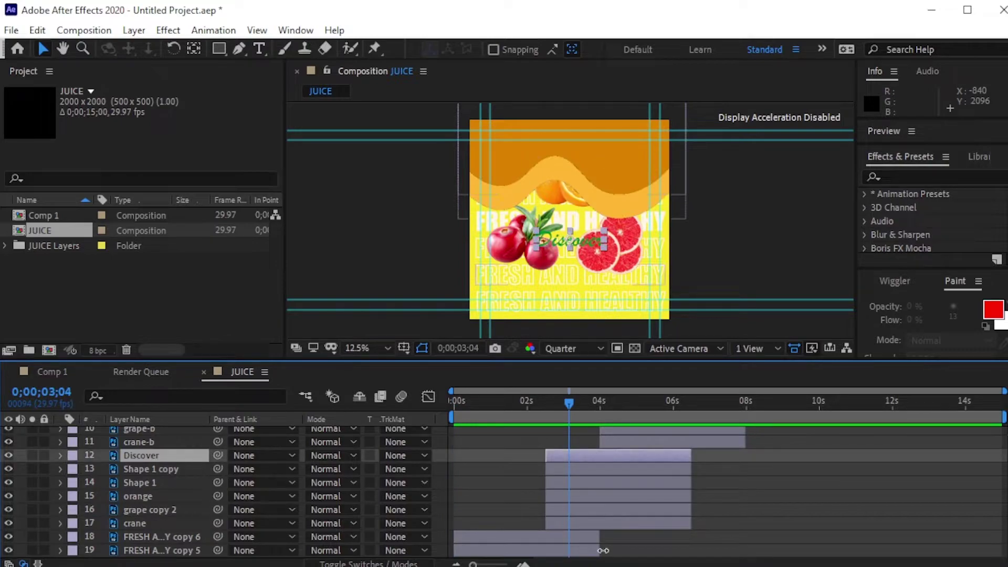
pyautogui.scroll(-3, 601, 550)
pyautogui.click(562, 456)
pyautogui.keyDown('shift'); pyautogui.click(533, 524); pyautogui.keyUp('shift')
pyautogui.moveTo(586, 496); pyautogui.dragTo(531, 495)
# Select the orange, grape copy 2 and crane layers and shift them slightly to start at about 2.6 seconds
pyautogui.click(520, 405)
pyautogui.moveTo(526, 405); pyautogui.dragTo(574, 452)
pyautogui.scroll(3, 583, 460)
pyautogui.click(601, 519)
pyautogui.click(598, 508)
pyautogui.click(566, 496)
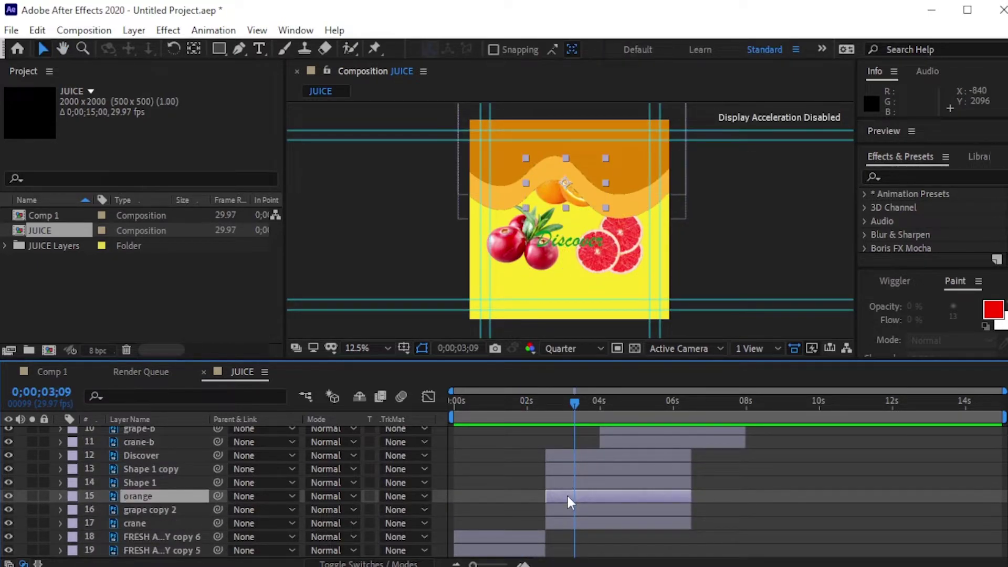
pyautogui.keyDown('shift'); pyautogui.click(587, 521); pyautogui.keyUp('shift')
pyautogui.moveTo(587, 521); pyautogui.dragTo(592, 486)
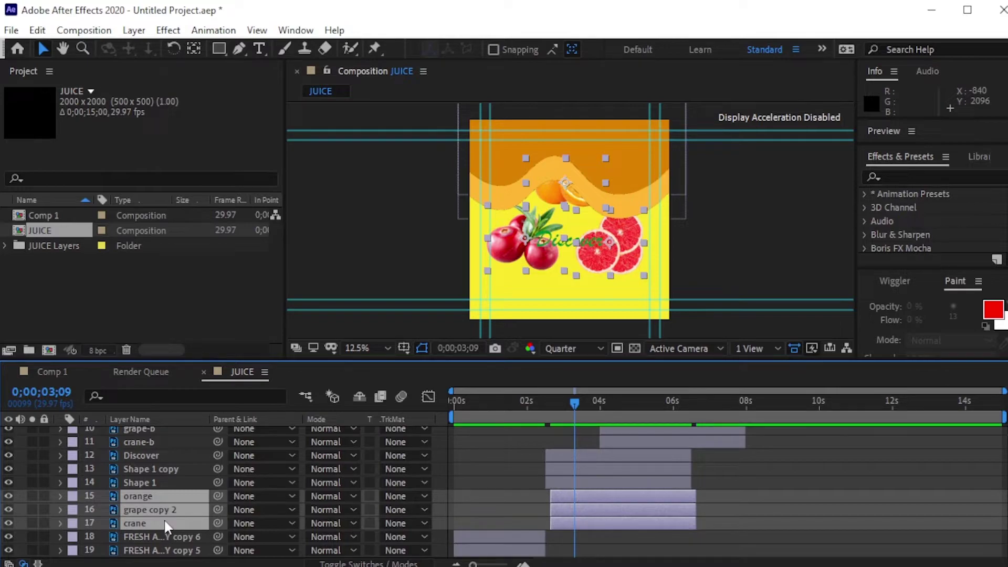
# Try to restack the orange, grape copy 2 and crane layers above Discover and reposition the fruit, undoing both changes
pyautogui.moveTo(166, 524); pyautogui.dragTo(165, 450)
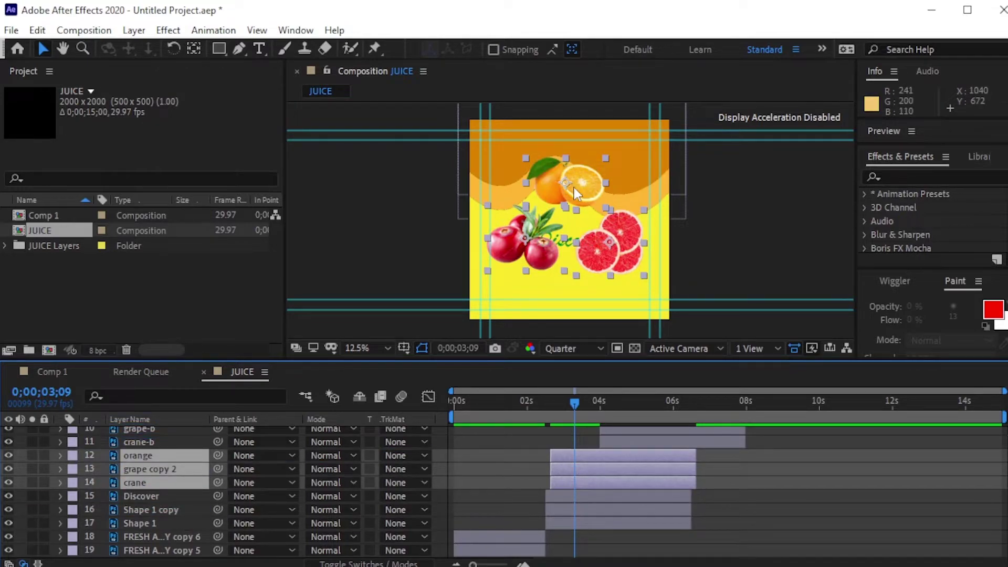
pyautogui.moveTo(574, 188)
pyautogui.mouseDown()
pyautogui.moveTo(572, 213)
pyautogui.moveTo(575, 168)
pyautogui.moveTo(578, 197)
pyautogui.mouseUp()
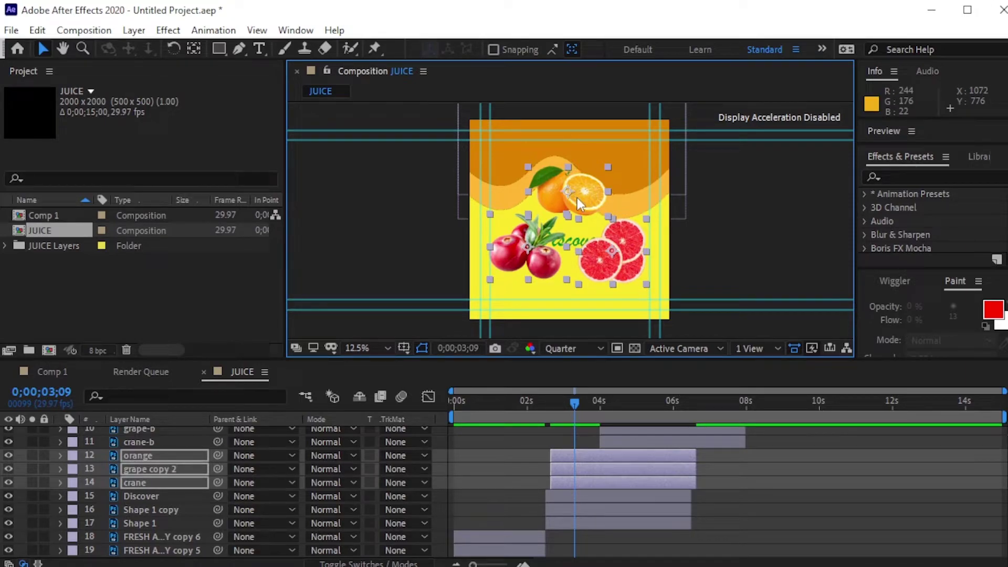
pyautogui.hotkey('ctrl', 'z')
pyautogui.hotkey('ctrl', 'z')
pyautogui.click(501, 504)
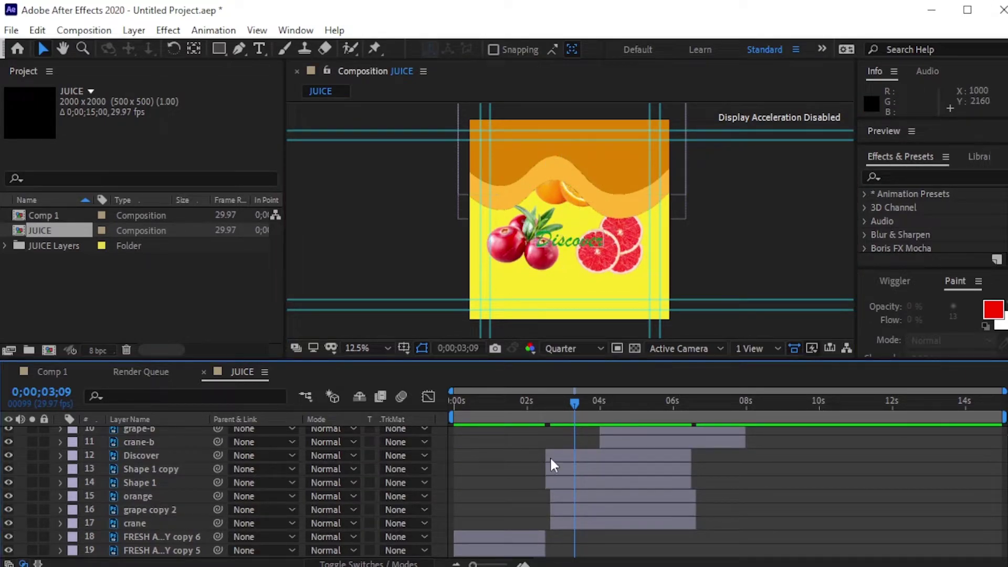
# Shift Discover and both Shape 1 layers to about 4.3 seconds and the three fruit layers to about 1.3 seconds, and preview
pyautogui.click(549, 458)
pyautogui.keyDown('shift'); pyautogui.click(558, 481); pyautogui.keyUp('shift')
pyautogui.moveTo(558, 480); pyautogui.dragTo(627, 484)
pyautogui.moveTo(529, 482); pyautogui.dragTo(549, 519)
pyautogui.moveTo(462, 402); pyautogui.dragTo(427, 401)
pyautogui.press('space')
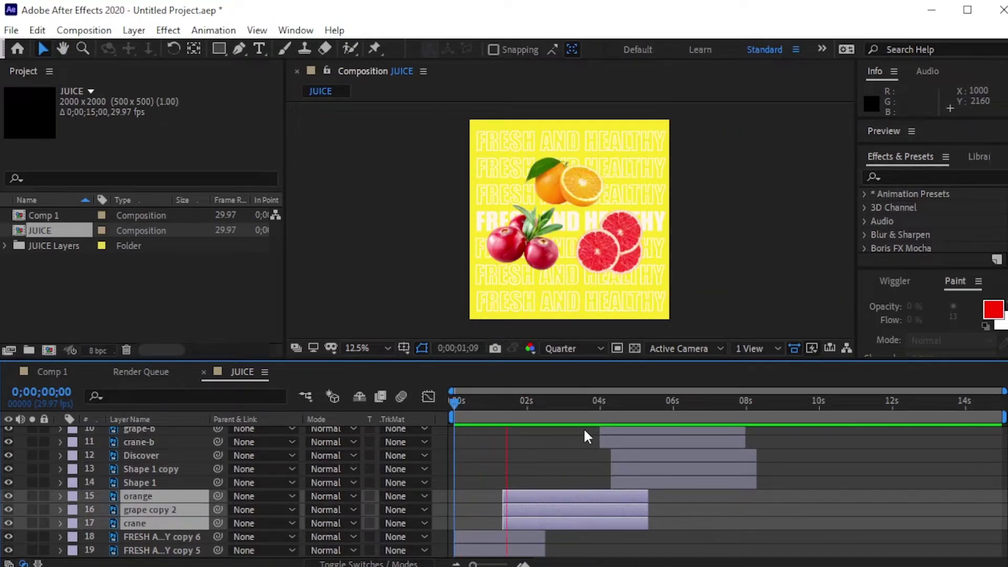
# Shift the Discover, Shape 1 copy and Shape 1 layers to start at about 3.1 seconds and play a preview
pyautogui.press('space')
pyautogui.moveTo(598, 452); pyautogui.dragTo(592, 481)
pyautogui.press('space')
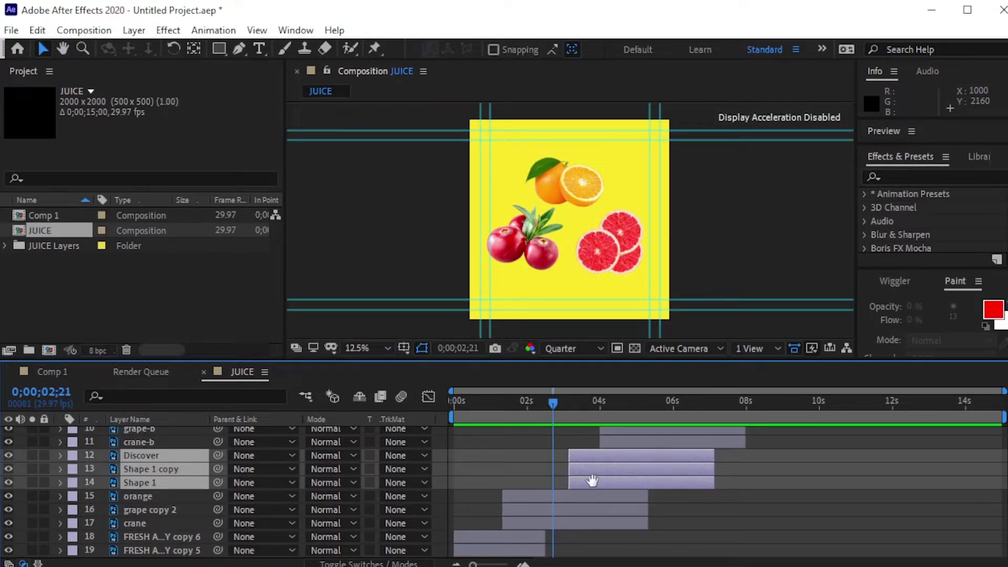
pyautogui.press('space')
# Trim the orange, grape copy 2 and crane layers to run from 0;00;01;23 to 0;00;03;04, checking the timing with previews
pyautogui.moveTo(659, 498); pyautogui.dragTo(569, 510)
pyautogui.click(520, 403)
pyautogui.press('space')
pyautogui.press('space')
pyautogui.click(579, 498)
pyautogui.moveTo(491, 494); pyautogui.dragTo(519, 510)
# Preview the sequence and shift the Discover layer to start at about 3.8 seconds
pyautogui.press('space')
pyautogui.press('space')
pyautogui.moveTo(622, 406); pyautogui.dragTo(569, 407)
pyautogui.press('space')
pyautogui.press('space')
pyautogui.scroll(3, 708, 479)
pyautogui.scroll(-3, 708, 479)
pyautogui.click(594, 454)
pyautogui.click(593, 465)
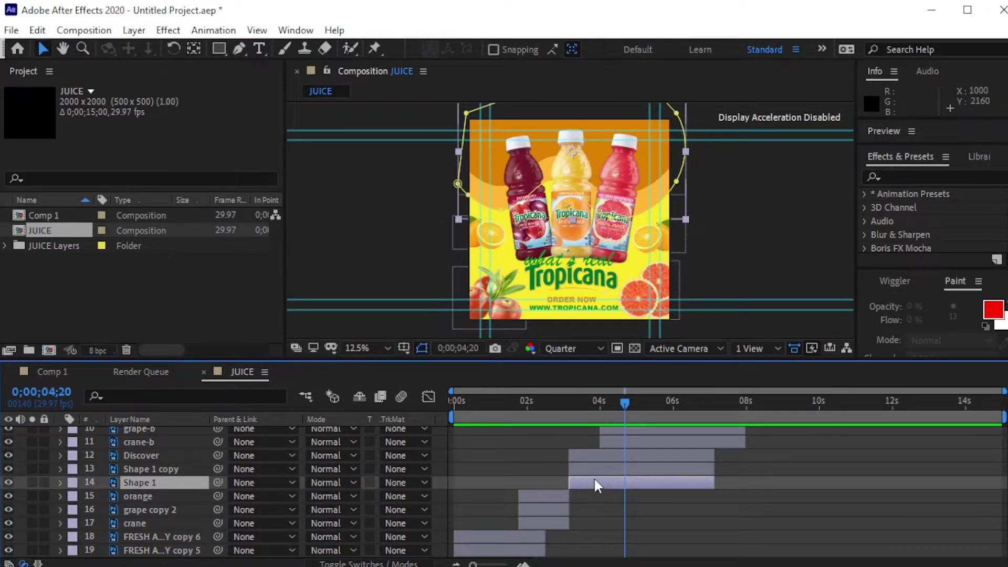
pyautogui.moveTo(587, 453); pyautogui.dragTo(607, 453)
# Shift the orange copy 2, orange copy, grape copy 3 and crane copy layers to start at about 6.6 seconds
pyautogui.scroll(3, 673, 479)
pyautogui.scroll(3, 673, 472)
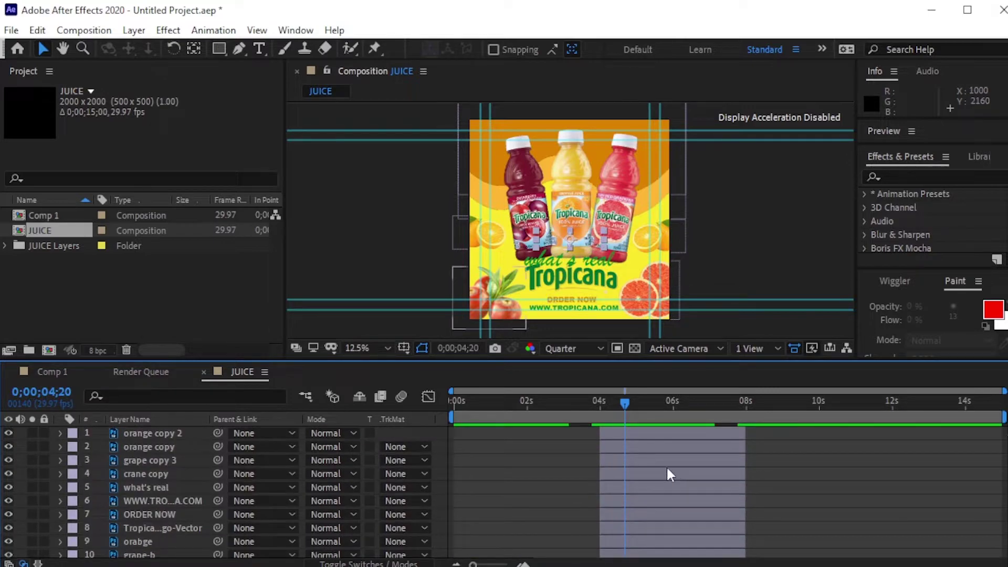
pyautogui.click(640, 435)
pyautogui.keyDown('ctrl'); pyautogui.click(640, 448); pyautogui.keyUp('ctrl')
pyautogui.keyDown('ctrl'); pyautogui.click(648, 461); pyautogui.keyUp('ctrl')
pyautogui.keyDown('ctrl'); pyautogui.click(651, 474); pyautogui.keyUp('ctrl')
pyautogui.moveTo(650, 469); pyautogui.dragTo(746, 470)
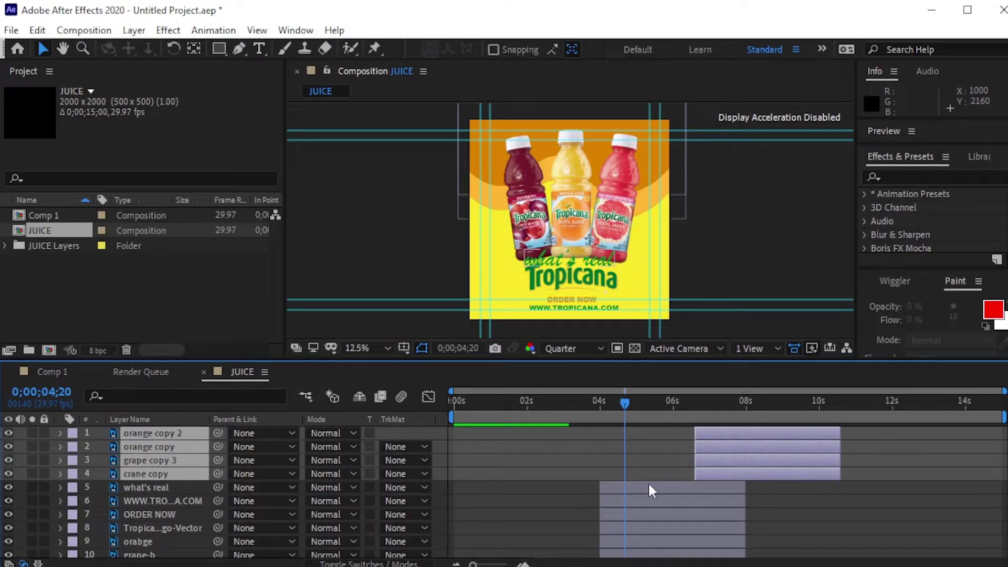
# Restack the what's real layer directly below Discover and align its start with Discover at about 3.8 seconds
pyautogui.click(650, 485)
pyautogui.scroll(-1, 649, 484)
pyautogui.moveTo(639, 447); pyautogui.dragTo(638, 447)
pyautogui.moveTo(130, 452); pyautogui.dragTo(137, 546)
pyautogui.moveTo(624, 528); pyautogui.dragTo(655, 528)
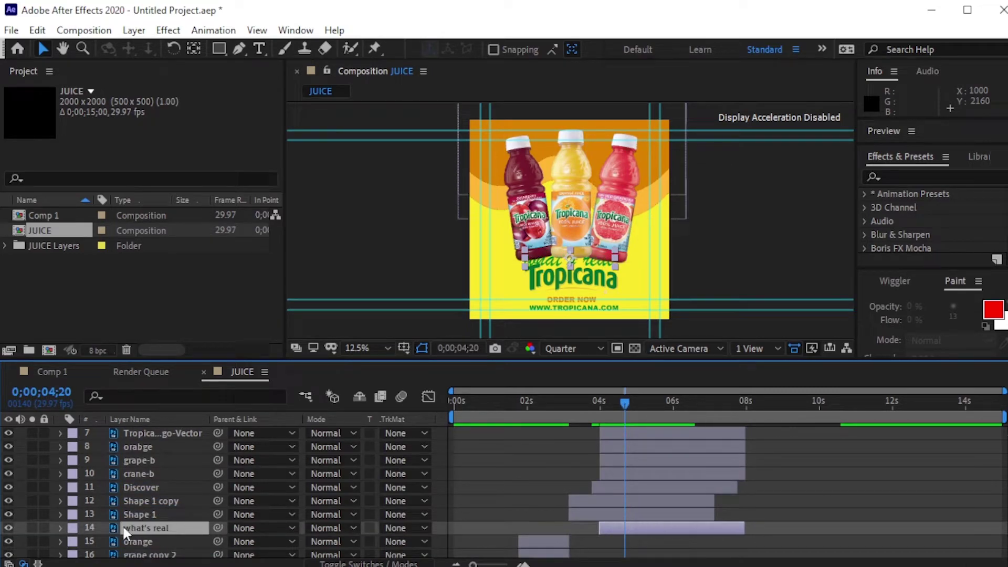
pyautogui.moveTo(124, 527); pyautogui.dragTo(126, 495)
# Shift the Discover and what's real layers together to start at about 3.2 seconds and play a preview
pyautogui.moveTo(624, 418); pyautogui.dragTo(598, 412)
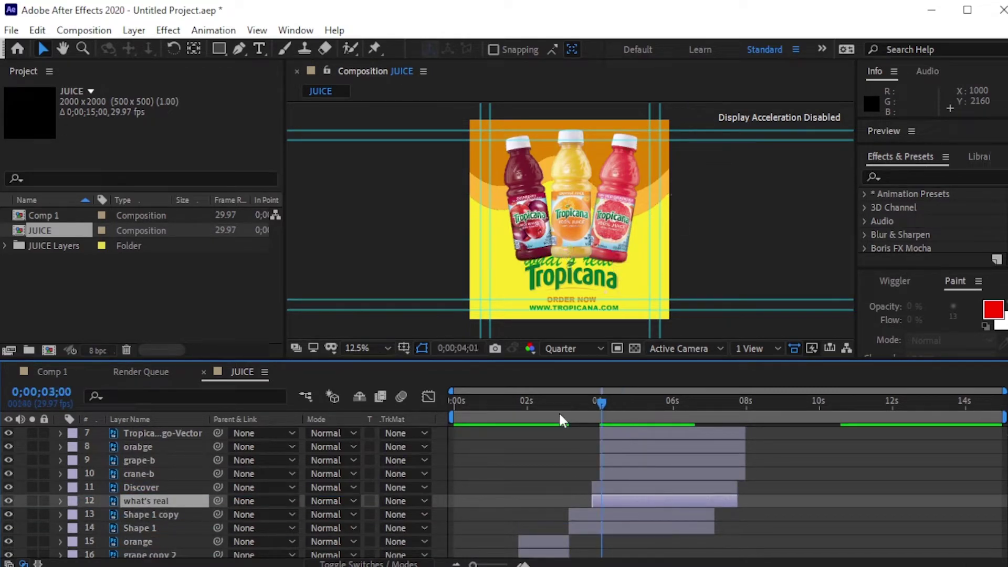
pyautogui.scroll(3, 639, 512)
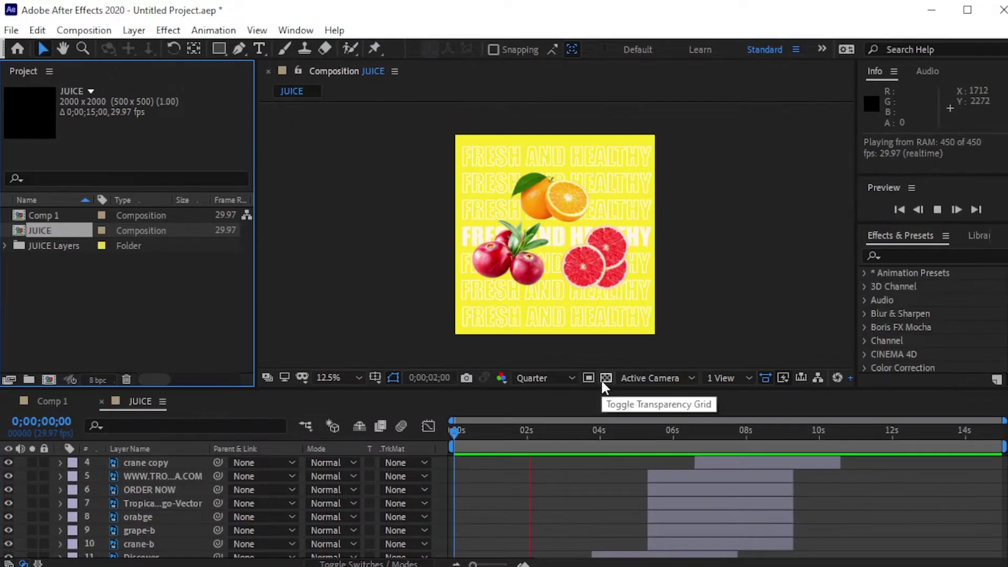
pyautogui.click(613, 431)
pyautogui.moveTo(613, 388); pyautogui.dragTo(583, 379)
pyautogui.click(608, 503)
pyautogui.keyDown('shift'); pyautogui.click(609, 517); pyautogui.keyUp('shift')
pyautogui.moveTo(610, 517); pyautogui.dragTo(590, 517)
pyautogui.press('space')
pyautogui.press('space')
pyautogui.click(695, 494)
pyautogui.click(651, 372)
pyautogui.click(637, 376)
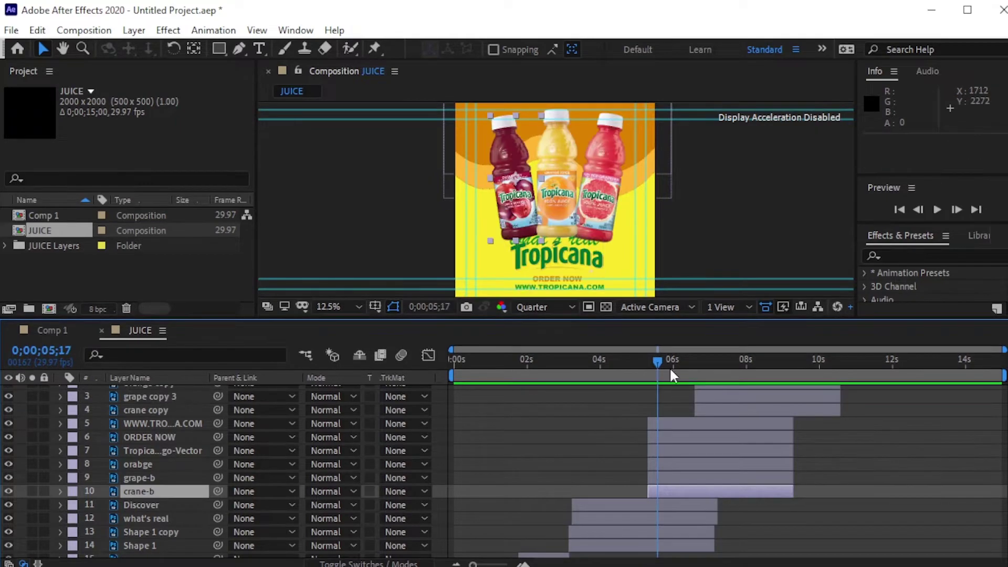
pyautogui.click(638, 365)
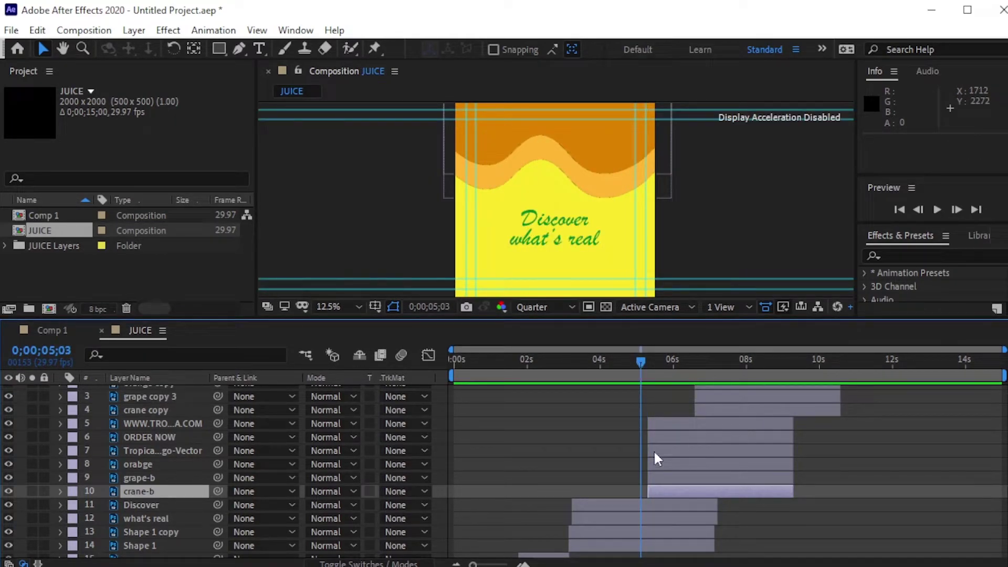
# Trim the Discover, what's real, Shape 1 copy and Shape 1 layers to end at about 5.3 seconds and preview
pyautogui.scroll(-2, 673, 501)
pyautogui.click(675, 423)
pyautogui.keyDown('shift'); pyautogui.click(702, 461); pyautogui.keyUp('shift')
pyautogui.moveTo(716, 437); pyautogui.dragTo(649, 439)
pyautogui.press('space')
pyautogui.scroll(2, 679, 433)
pyautogui.press('space')
pyautogui.scroll(-3, 677, 433)
# Extend the Shape 1 copy and Shape 1 layers to the end of the composition and play a preview
pyautogui.click(555, 456)
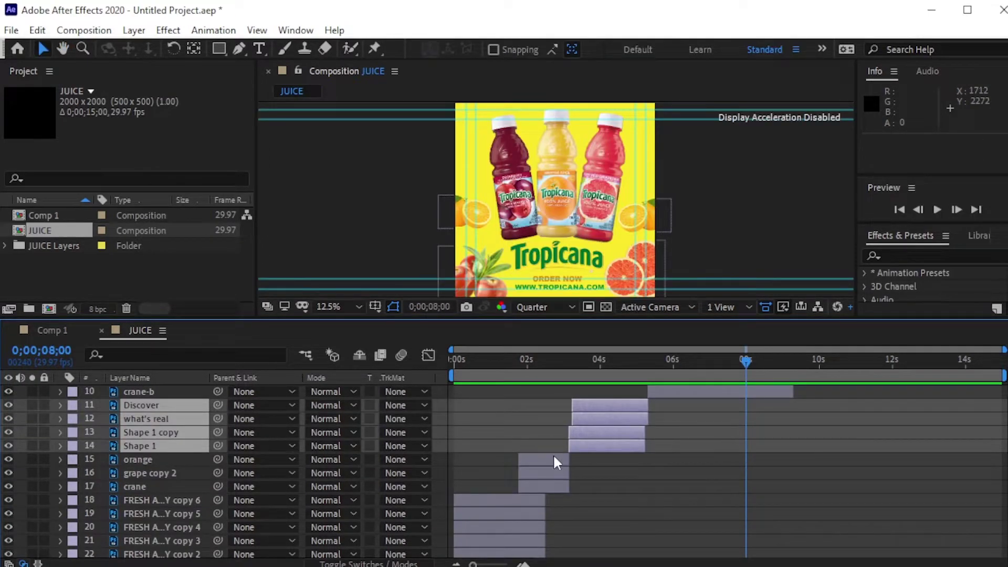
pyautogui.click(558, 475)
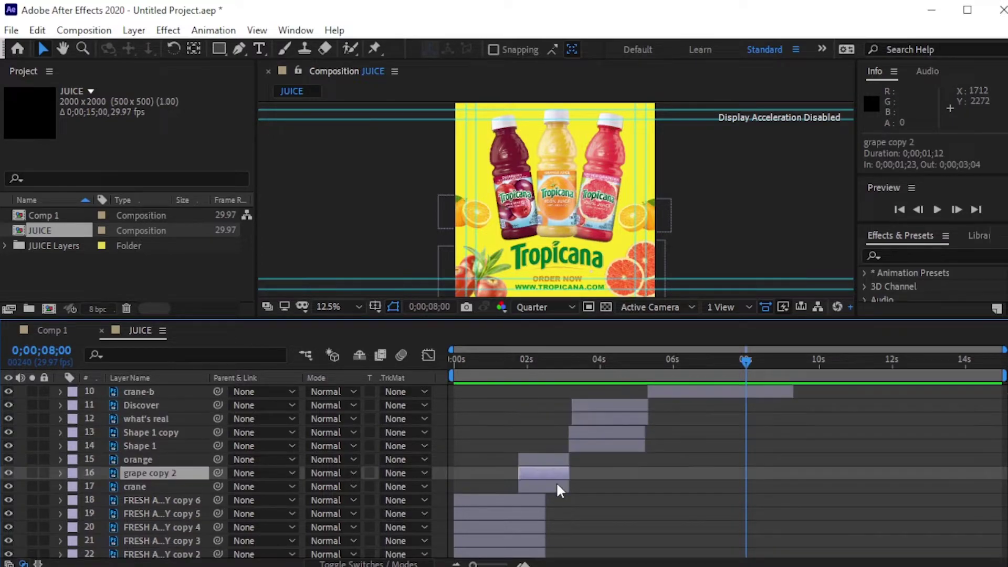
pyautogui.click(628, 428)
pyautogui.click(628, 442)
pyautogui.keyDown('shift'); pyautogui.click(628, 431); pyautogui.keyUp('shift')
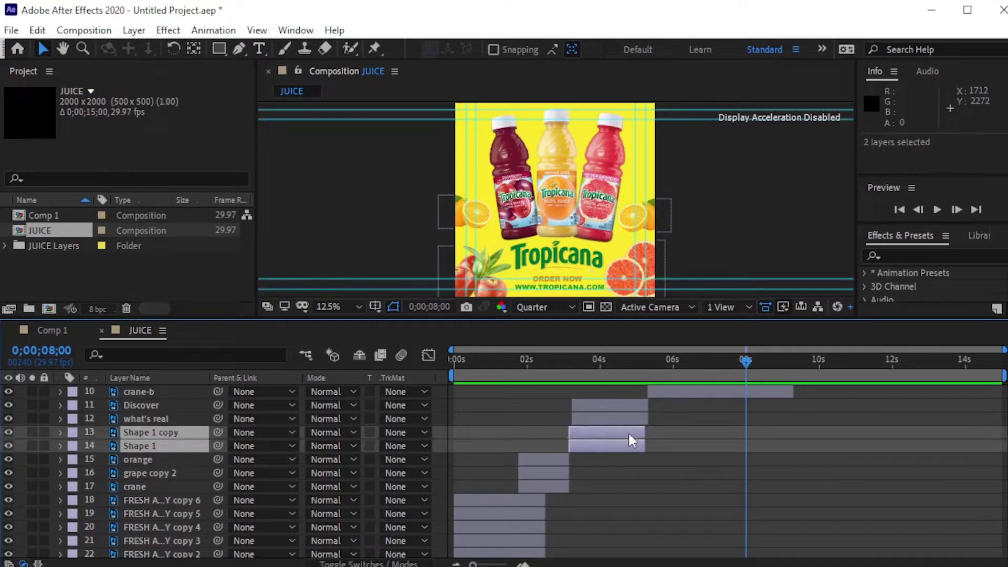
pyautogui.moveTo(650, 433); pyautogui.dragTo(1006, 436)
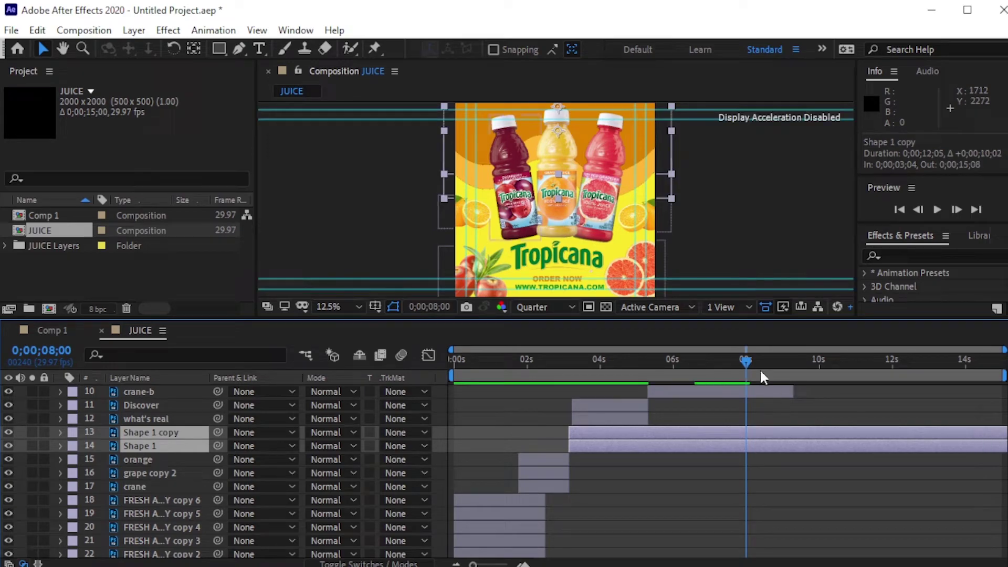
pyautogui.press('space')
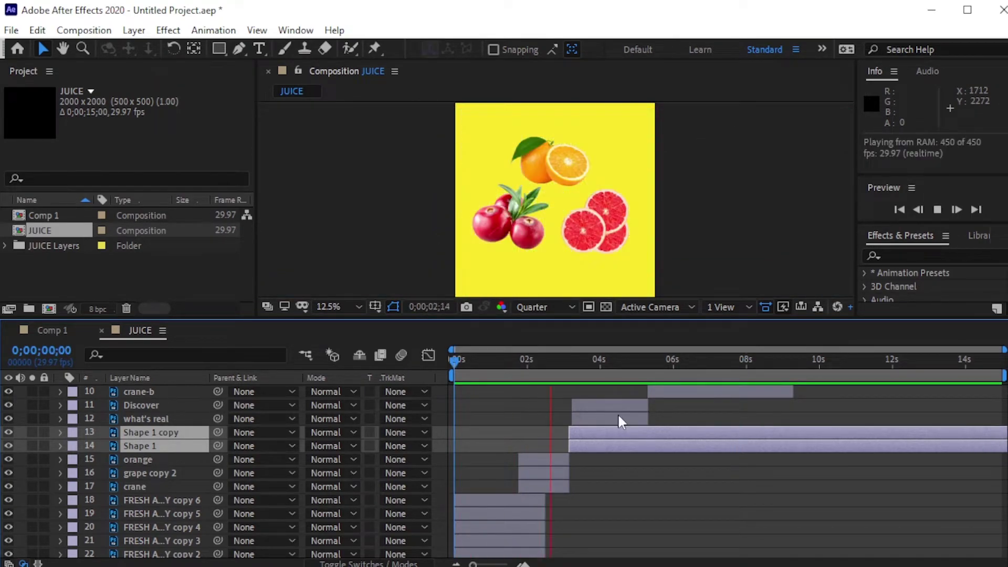
pyautogui.press('space')
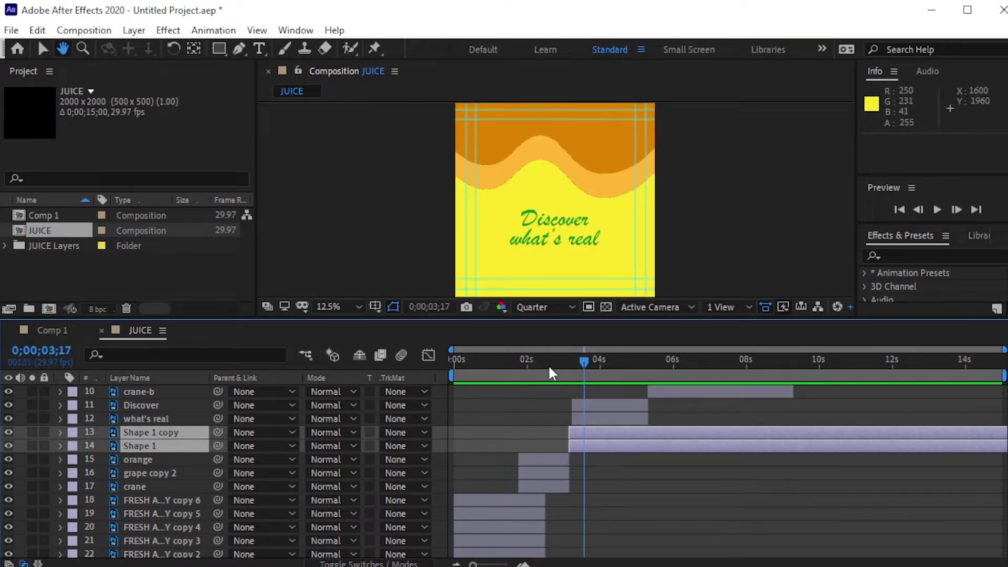
# Extend all seven FRESH AND HEALTHY layers to end at 0;00;03;04 and preview the composition
pyautogui.click(531, 361)
pyautogui.scroll(-2, 551, 513)
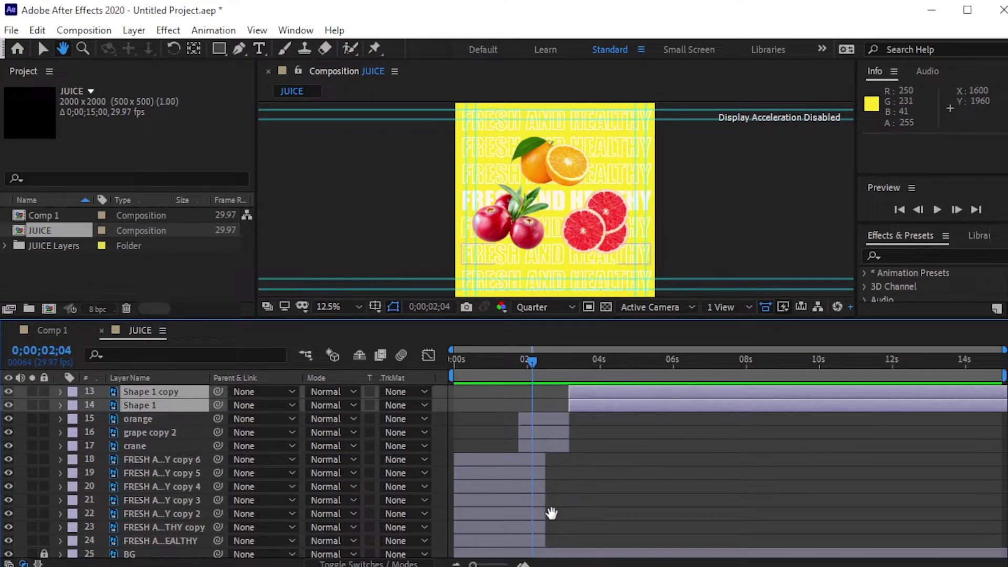
pyautogui.press('v')
pyautogui.click(491, 462)
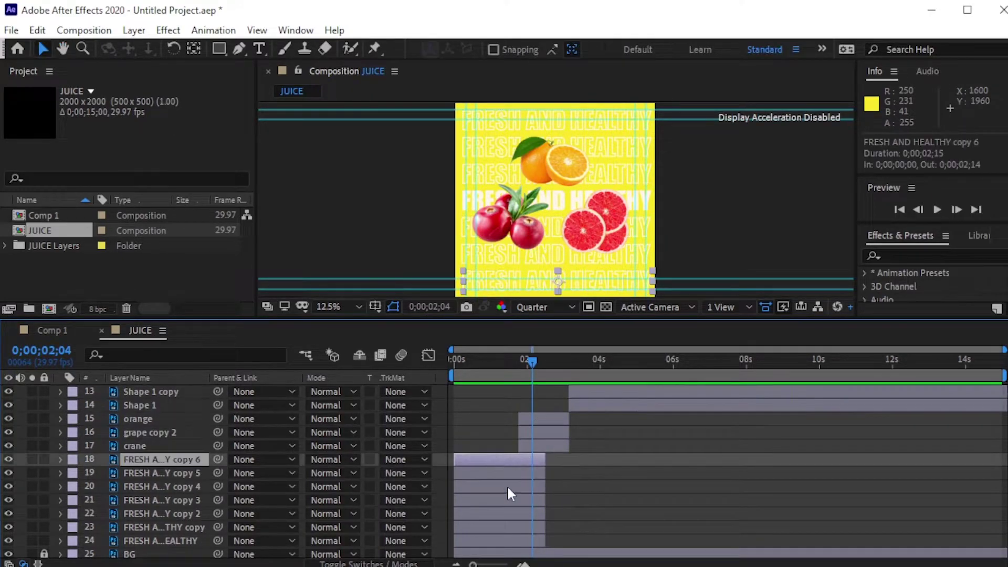
pyautogui.keyDown('shift'); pyautogui.click(525, 540); pyautogui.keyUp('shift')
pyautogui.moveTo(547, 510); pyautogui.dragTo(571, 511)
pyautogui.press('space')
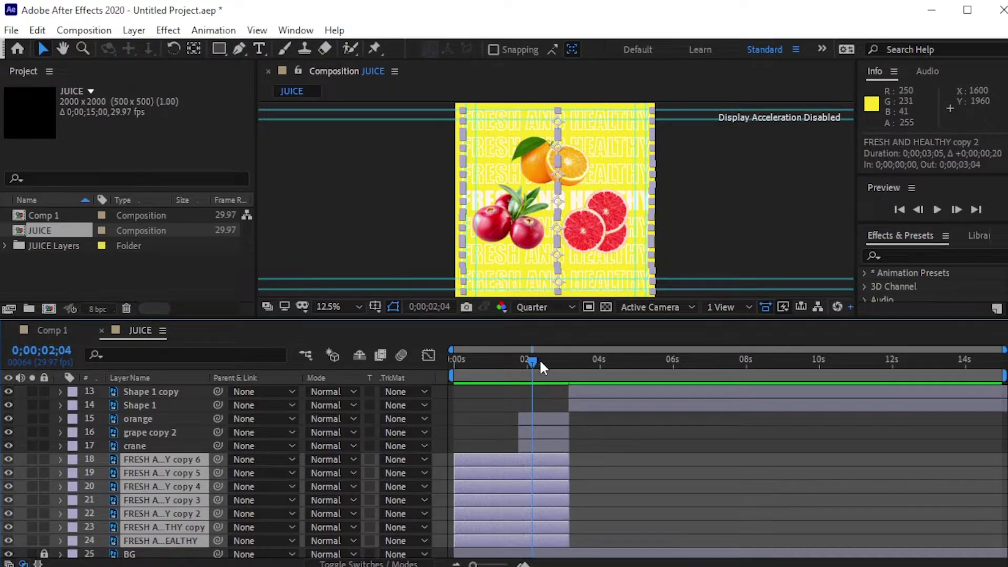
pyautogui.scroll(3, 580, 396)
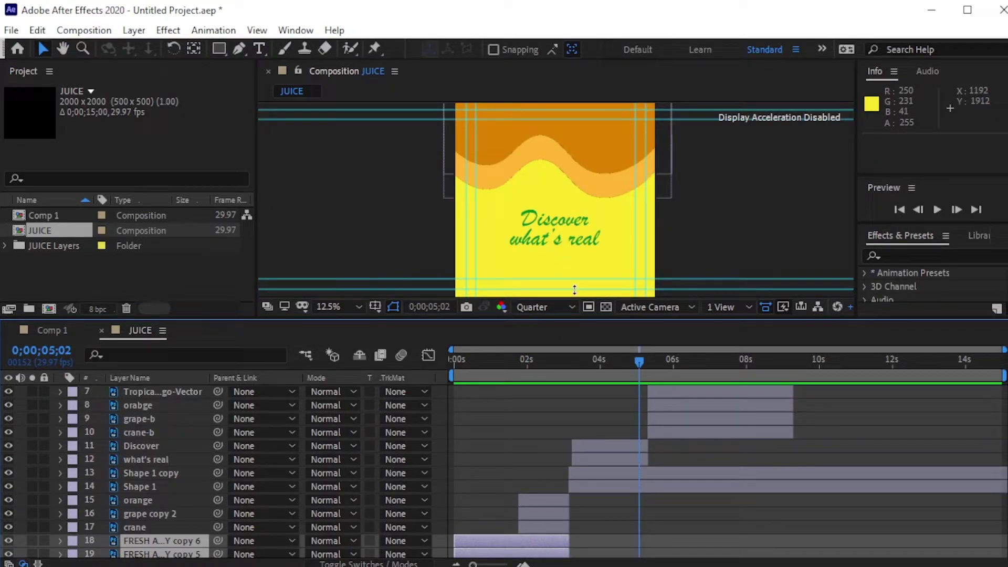
pyautogui.press('space')
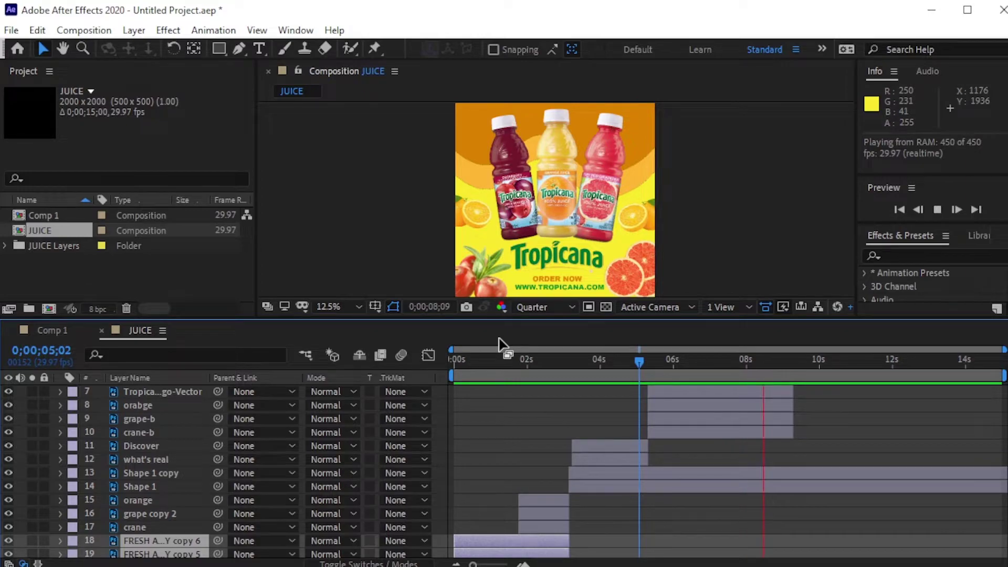
# Convert the seven selected FRESH AND HEALTHY layers to editable text
pyautogui.scroll(-3, 225, 495)
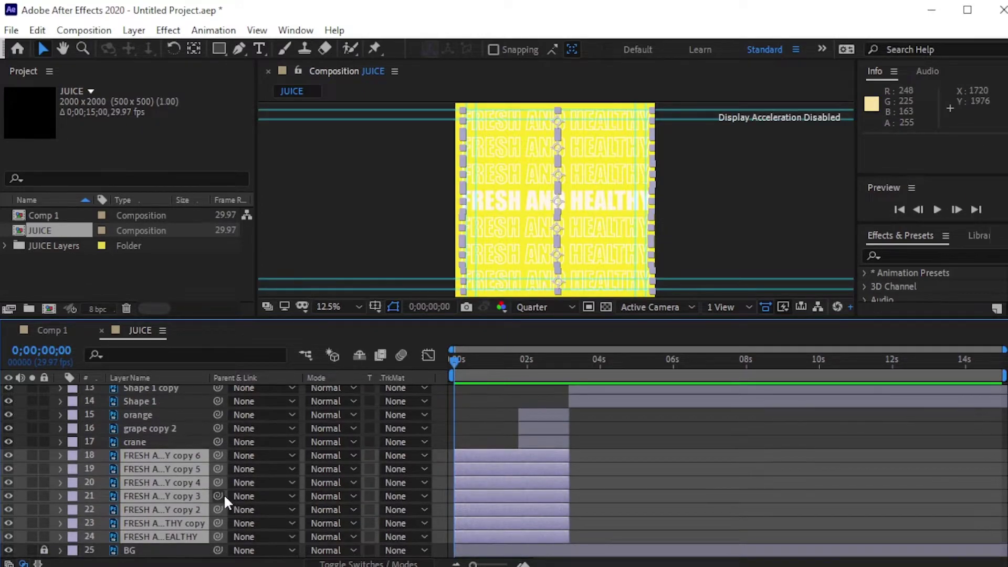
pyautogui.rightClick(167, 534)
pyautogui.moveTo(256, 405)
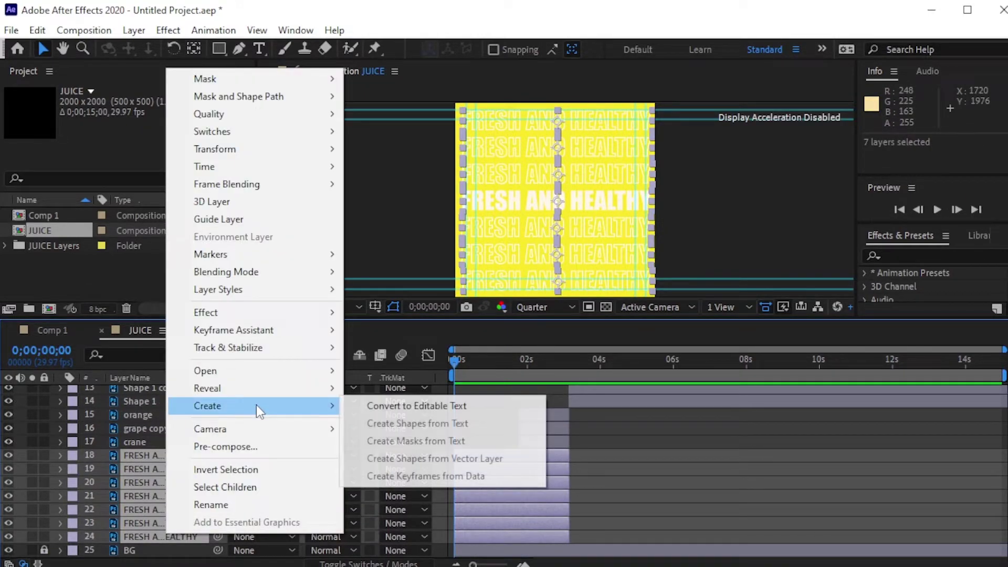
pyautogui.click(382, 407)
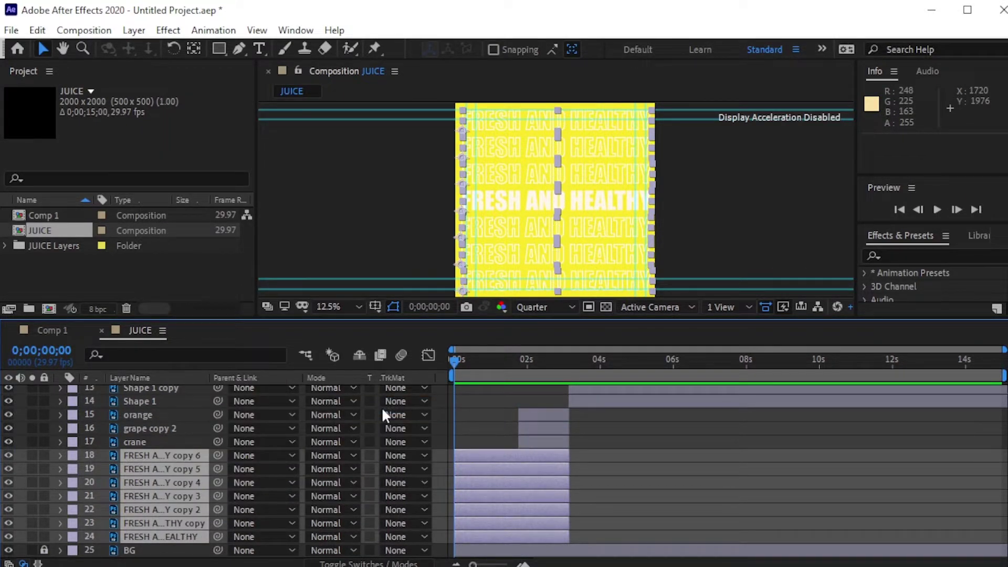
# Add Position keyframes to all seven FRESH AND HEALTHY text layers at 0;00;00;27
pyautogui.click(455, 360)
pyautogui.click(485, 362)
pyautogui.press('p')
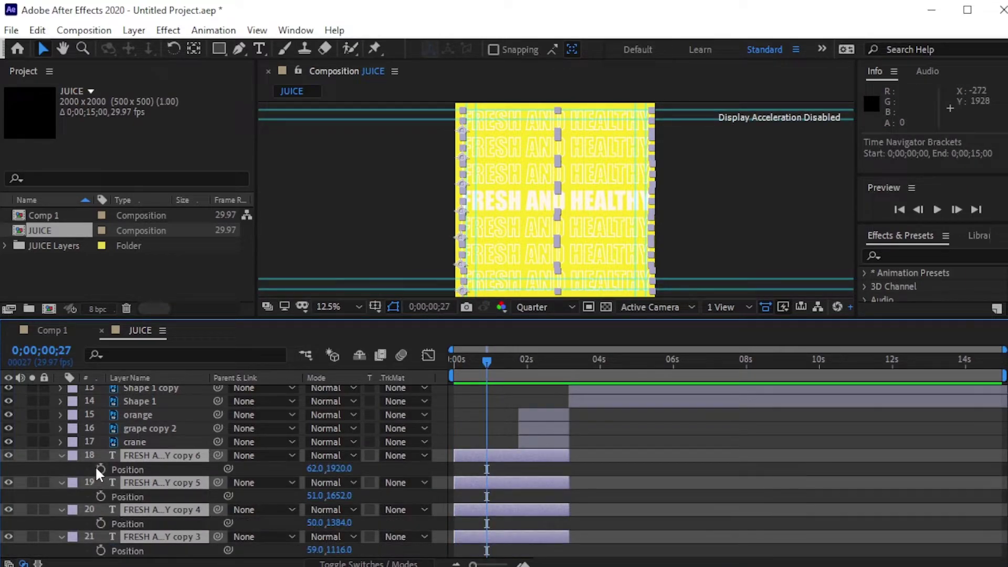
pyautogui.click(97, 466)
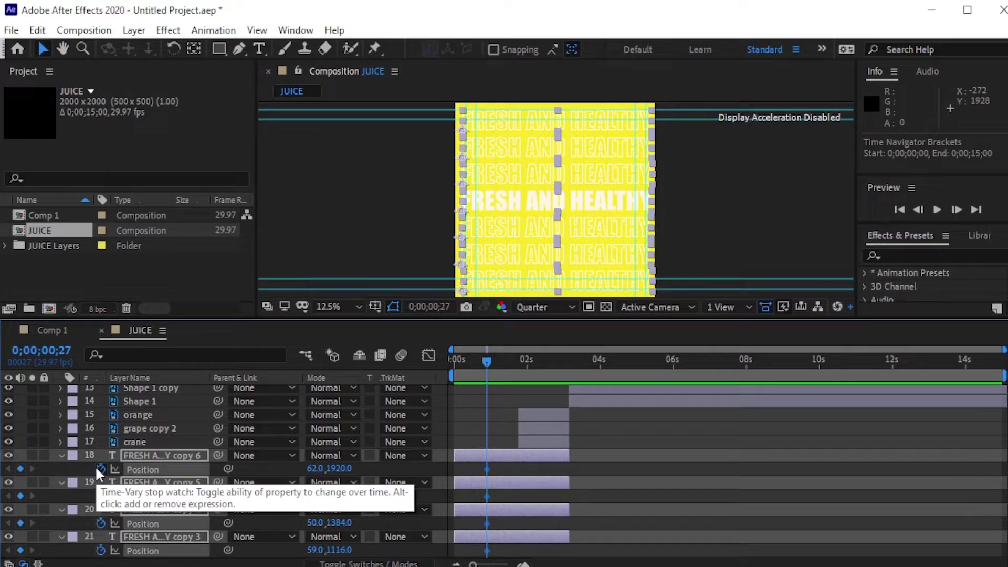
# At the composition start, raise the FRESH AND HEALTHY layers' Position Y so the text lines begin below the frame
pyautogui.moveTo(483, 361); pyautogui.dragTo(394, 361)
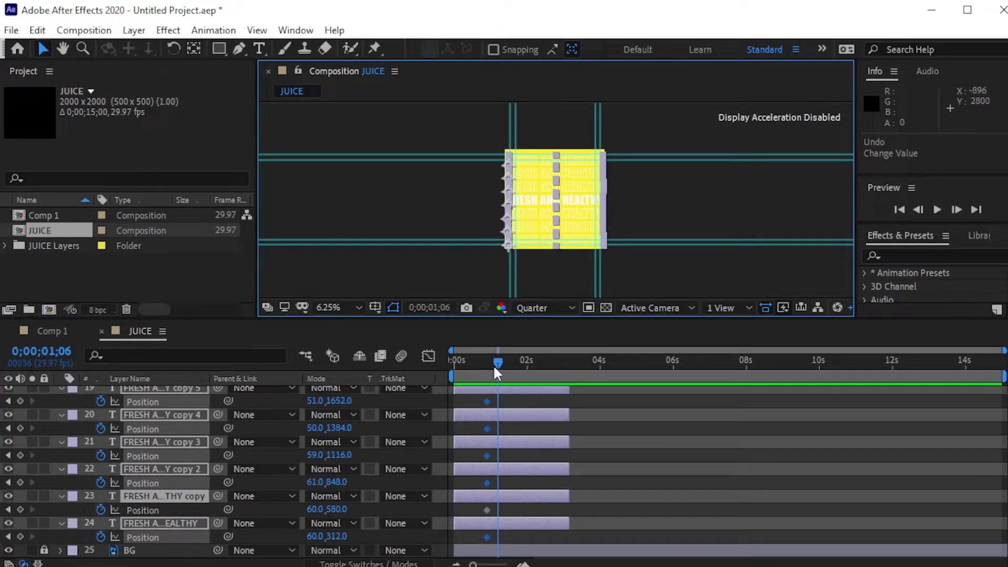
pyautogui.click(478, 375)
pyautogui.press('Home')
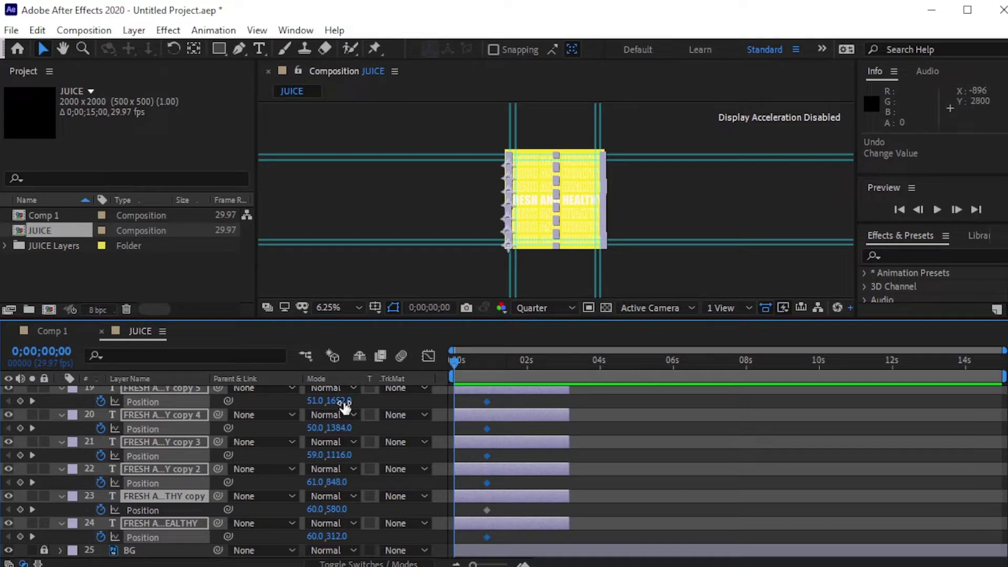
pyautogui.moveTo(332, 400); pyautogui.dragTo(519, 412)
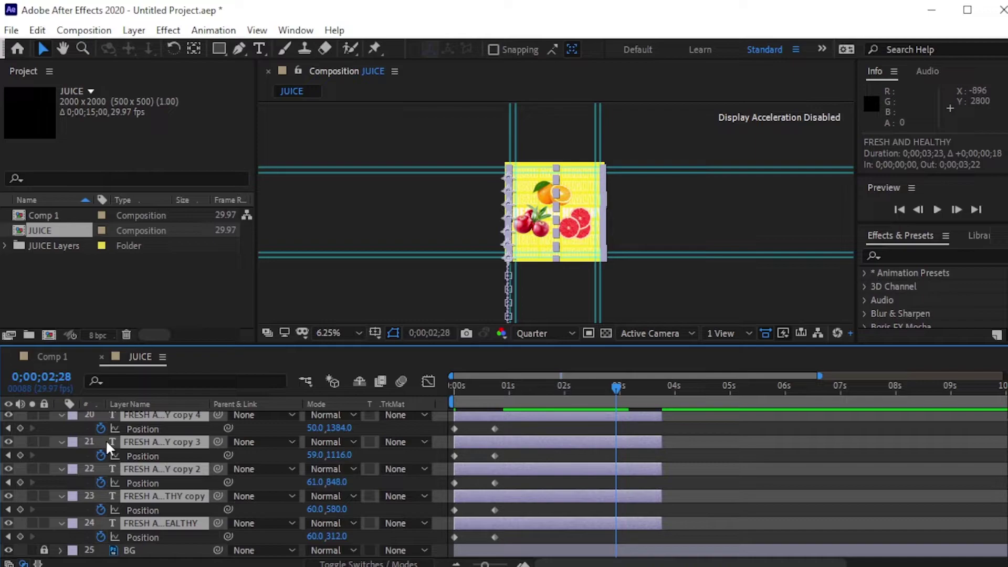
# Add Position keyframes to the FRESH AND HEALTHY layers at 0;00;02;28, move the playhead to 0;00;03;22 and enlarge the timeline
pyautogui.click(20, 428)
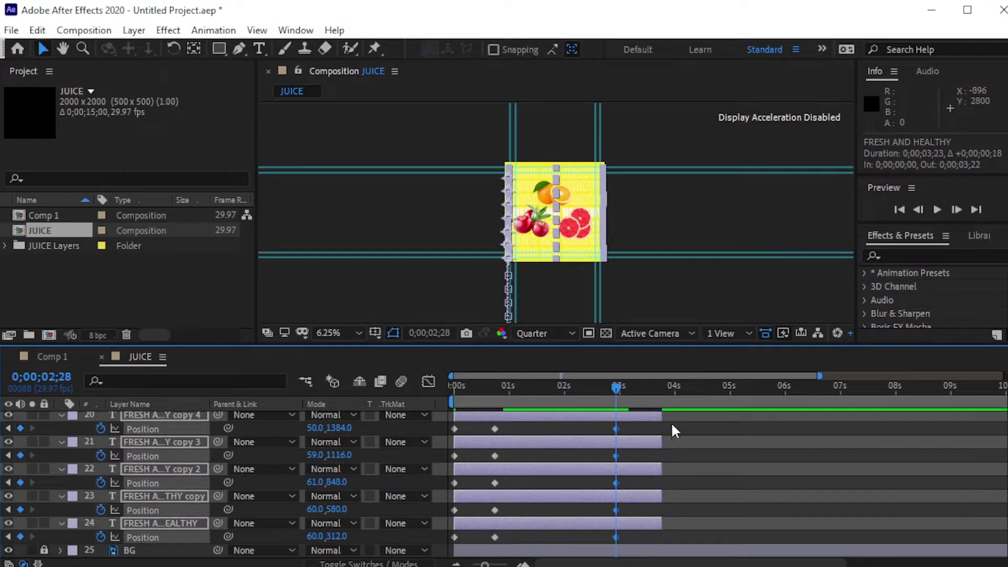
pyautogui.moveTo(618, 385); pyautogui.dragTo(657, 392)
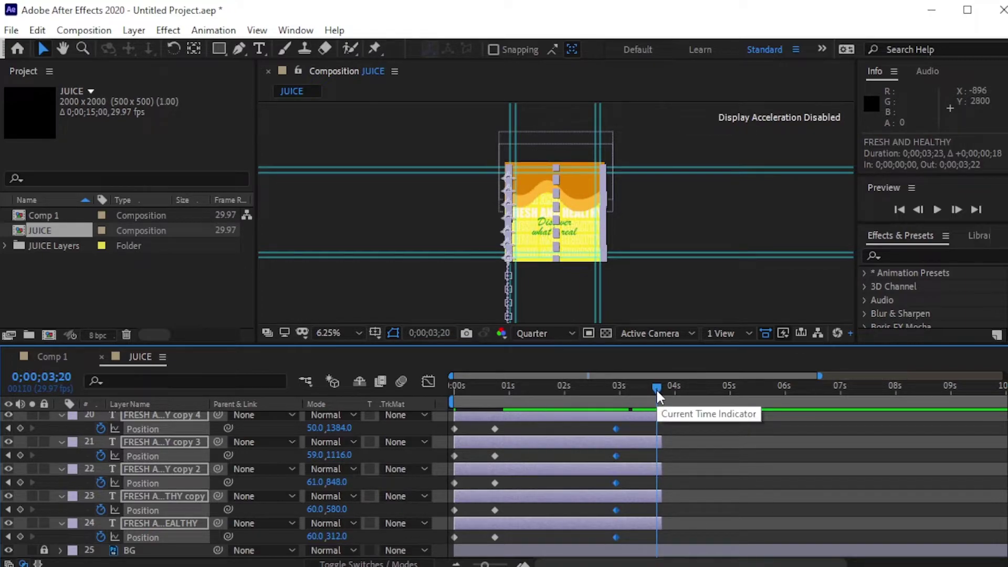
pyautogui.moveTo(656, 388); pyautogui.dragTo(659, 389)
pyautogui.moveTo(482, 343); pyautogui.dragTo(493, 239)
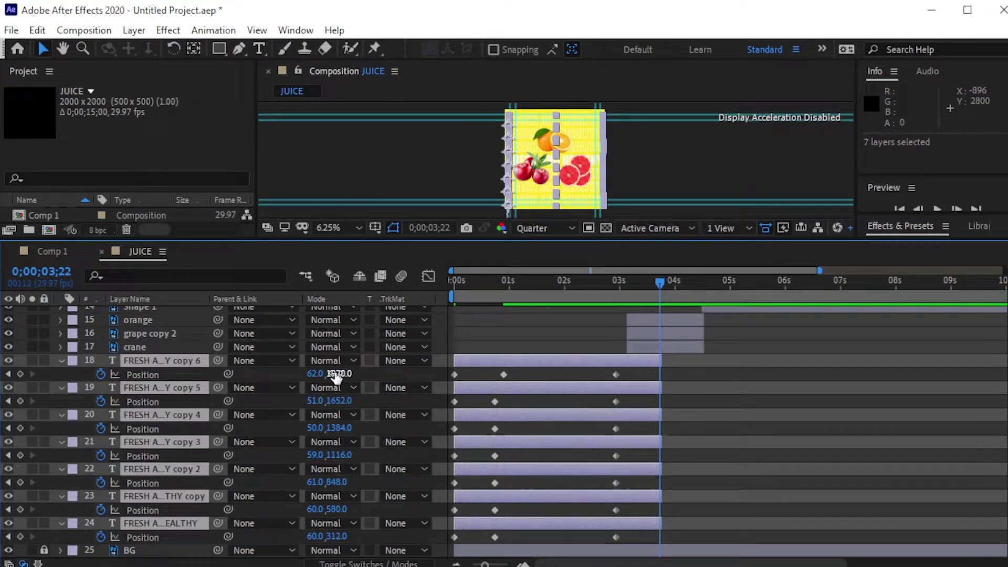
# At 0;00;03;22, lower the seven FRESH AND HEALTHY layers' Position Y until all lines sit above the frame, with copy 6 at -63
pyautogui.moveTo(336, 374); pyautogui.dragTo(39, 370)
pyautogui.moveTo(337, 374); pyautogui.dragTo(71, 372)
pyautogui.moveTo(260, 371); pyautogui.dragTo(160, 372)
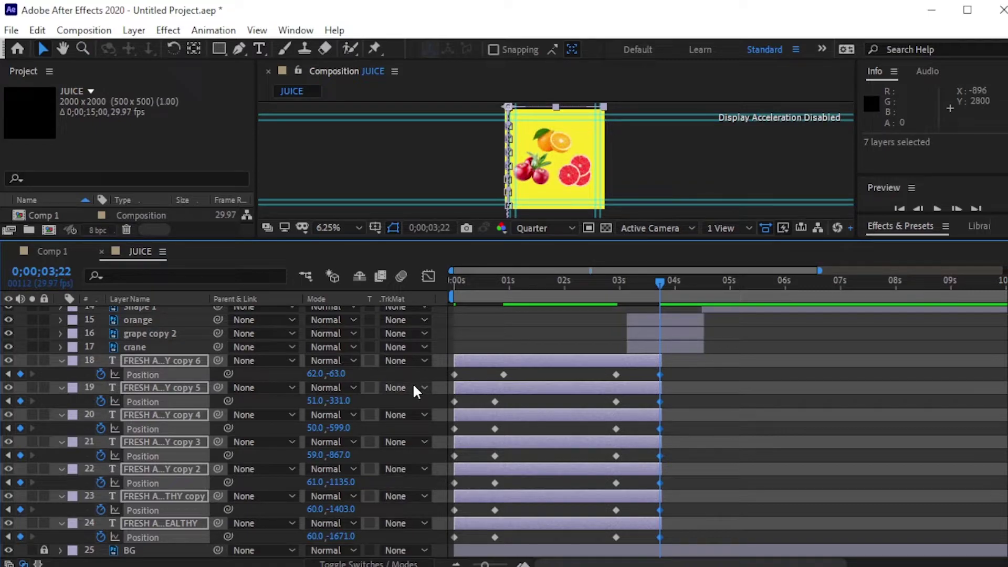
# Apply Easy Ease to the first two Position keyframes of all seven FRESH AND HEALTHY layers
pyautogui.press('Home')
pyautogui.moveTo(509, 370); pyautogui.dragTo(450, 548)
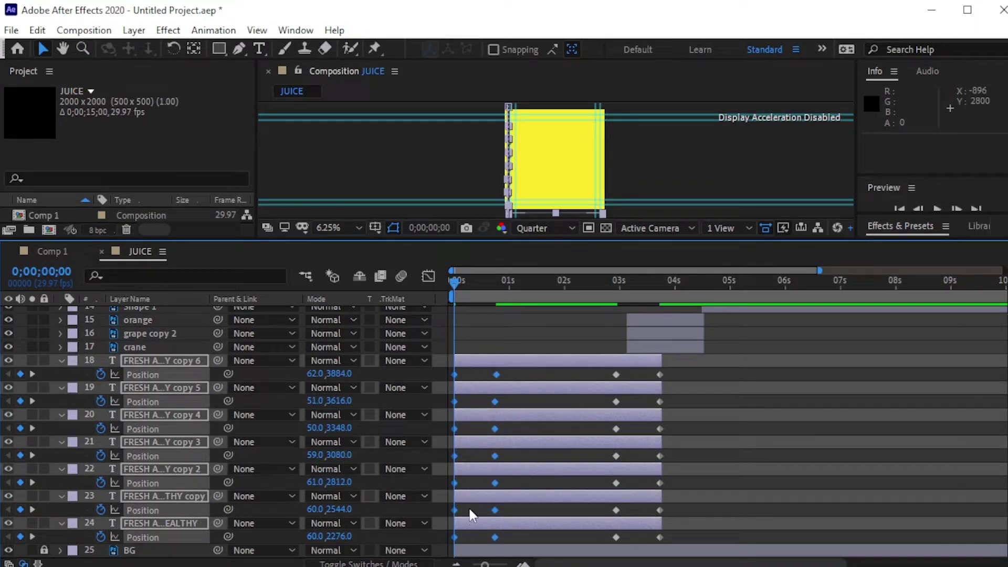
pyautogui.press('F9')
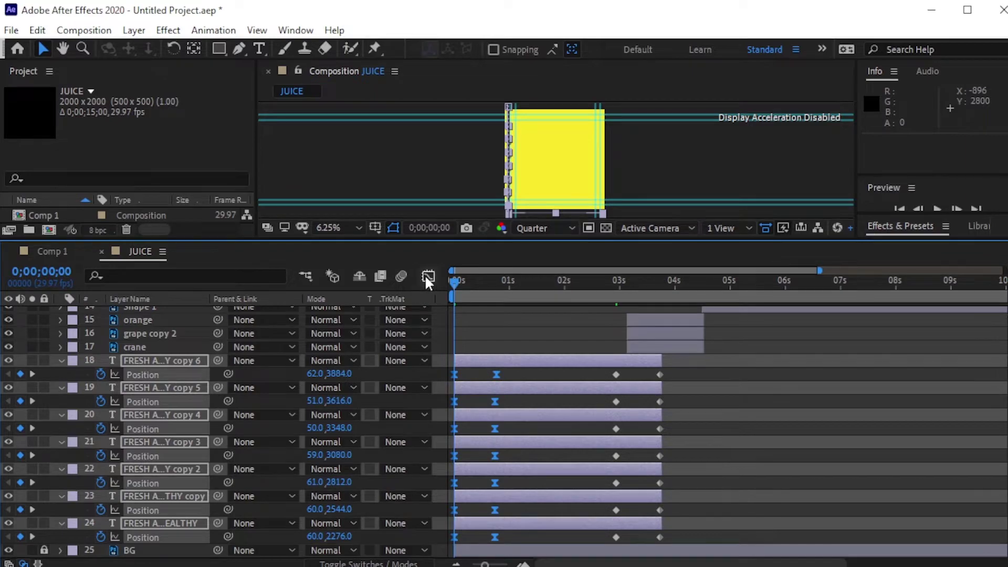
# Reshape the entrance speed curves of the FRESH AND HEALTHY layers to peak early, around frame 4, and slow gradually into the second keyframes
pyautogui.click(428, 278)
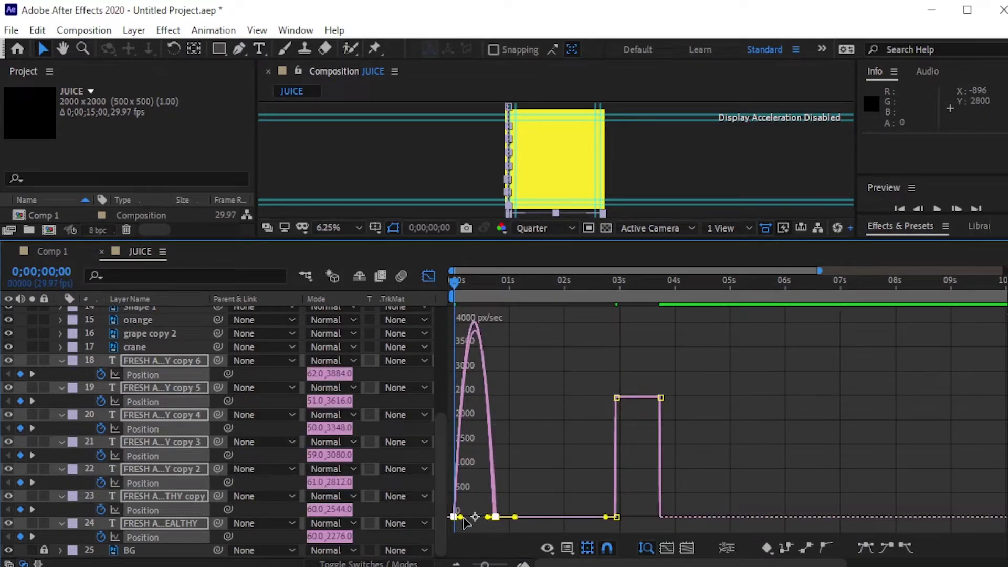
pyautogui.scroll(6, 486, 500)
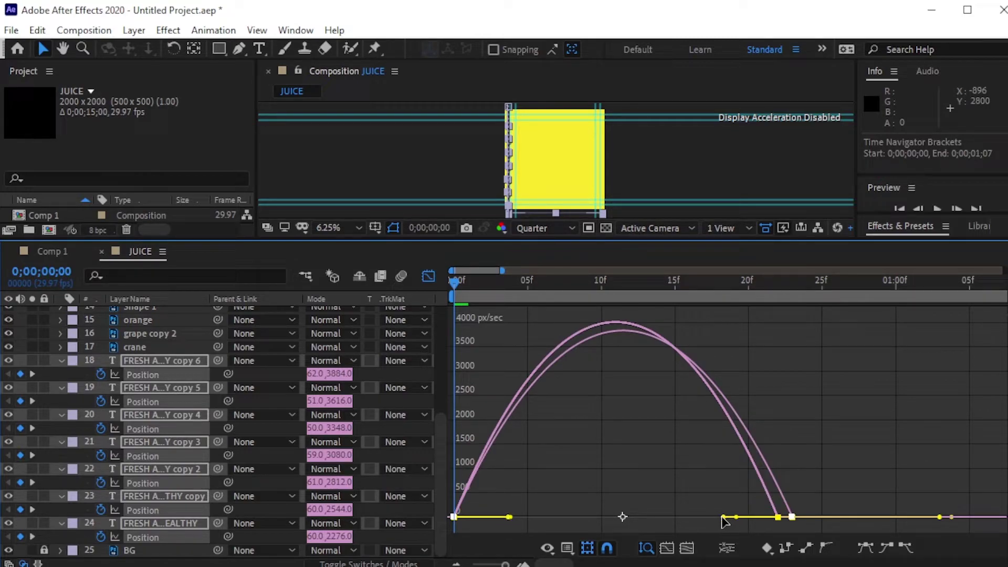
pyautogui.moveTo(723, 517); pyautogui.dragTo(621, 512)
pyautogui.moveTo(556, 518); pyautogui.dragTo(526, 517)
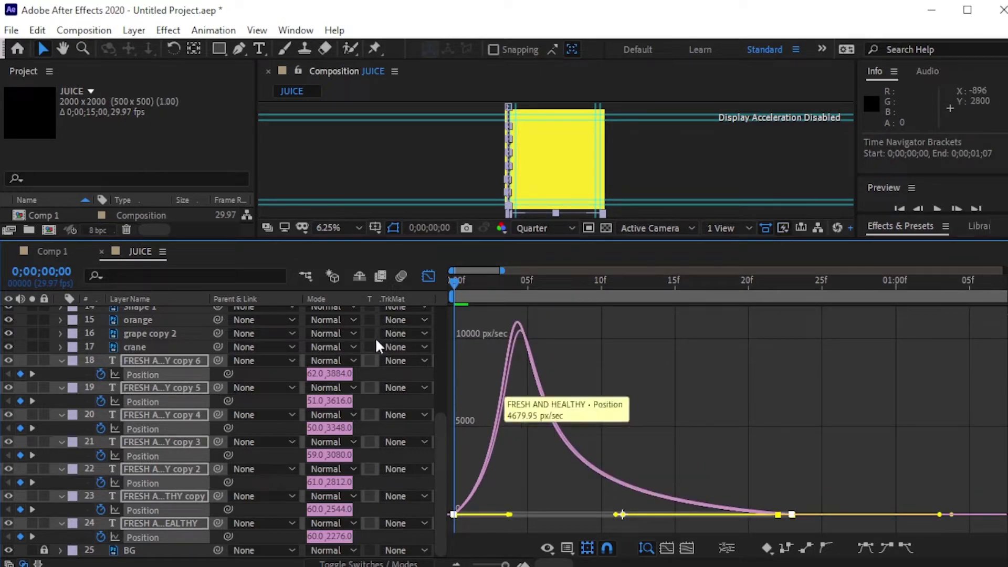
pyautogui.click(429, 277)
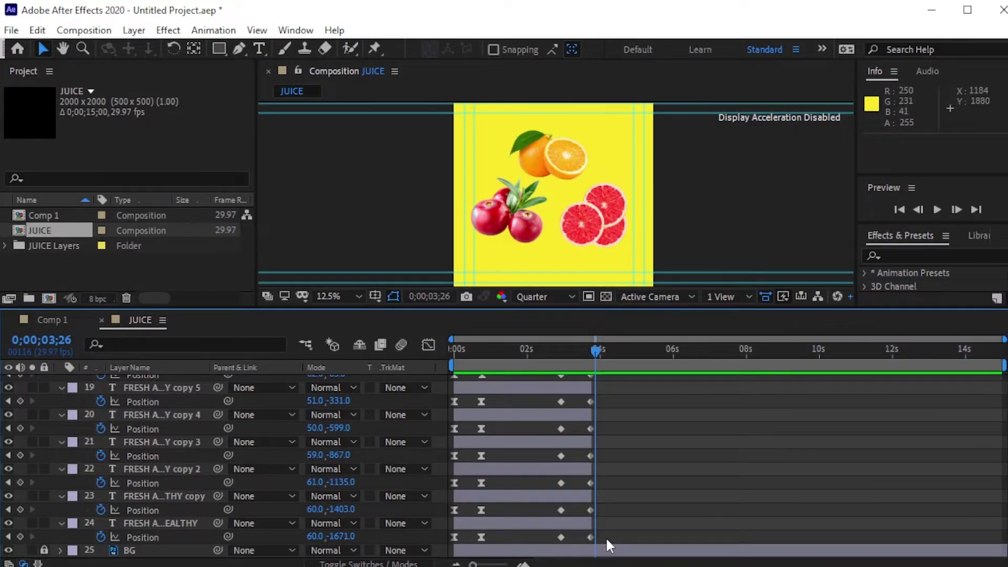
# Apply Easy Ease to the last two Position keyframes of all seven FRESH AND HEALTHY layers
pyautogui.moveTo(606, 536); pyautogui.dragTo(550, 480)
pyautogui.press('F9')
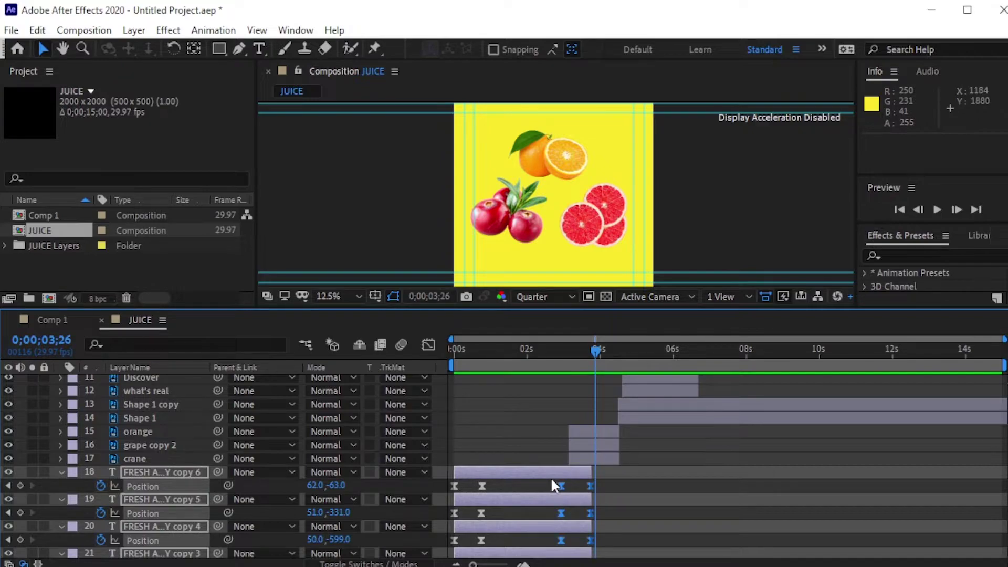
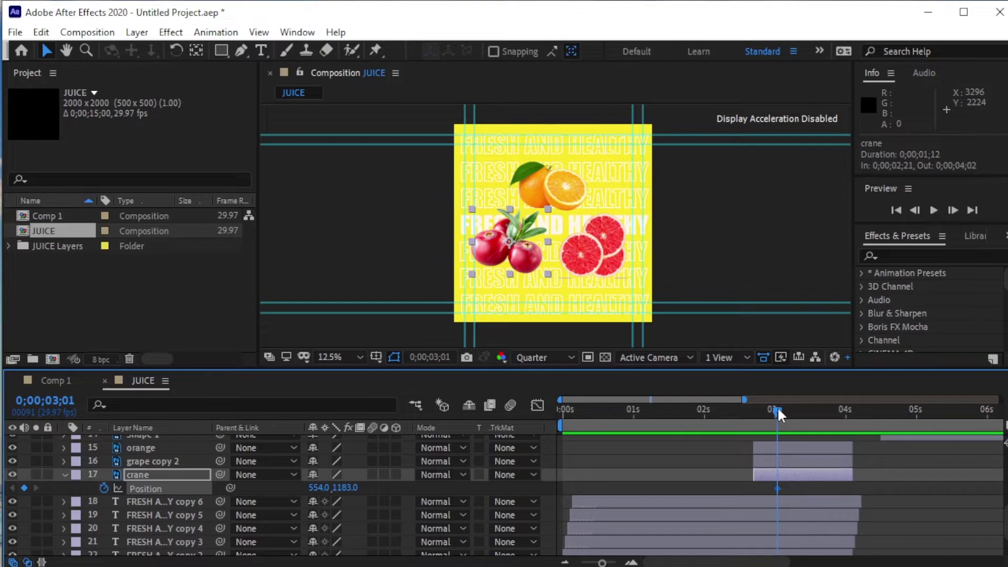
# At 0;00;02;21, set the crane layer's Position X to -404 so it starts beyond the frame's left edge
pyautogui.moveTo(778, 409); pyautogui.dragTo(754, 414)
pyautogui.moveTo(329, 487); pyautogui.dragTo(291, 487)
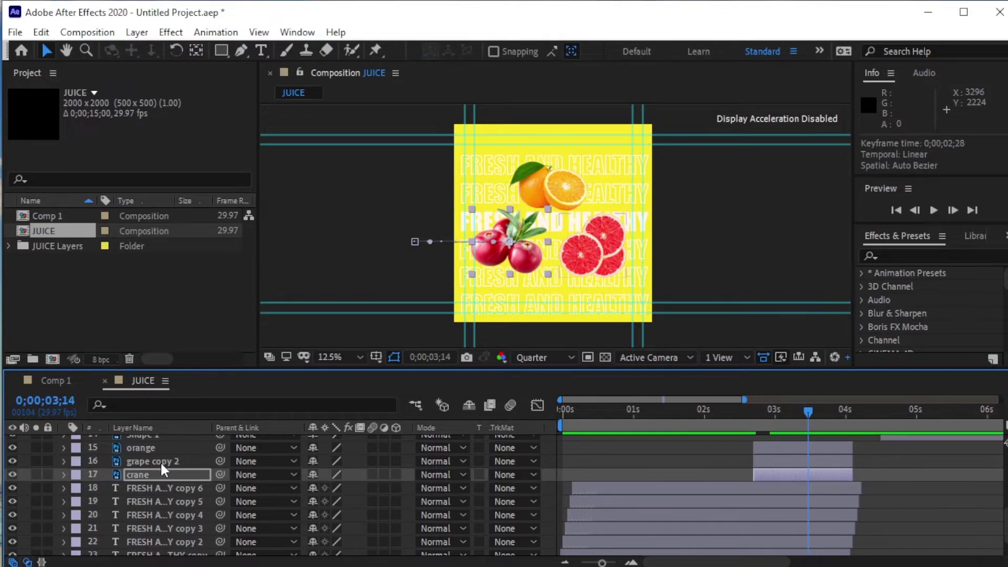
# Reveal Position on the grape copy 2 and crane layers, and add a grape copy 2 Position keyframe at 0;00;02;28
pyautogui.click(160, 461)
pyautogui.press('p')
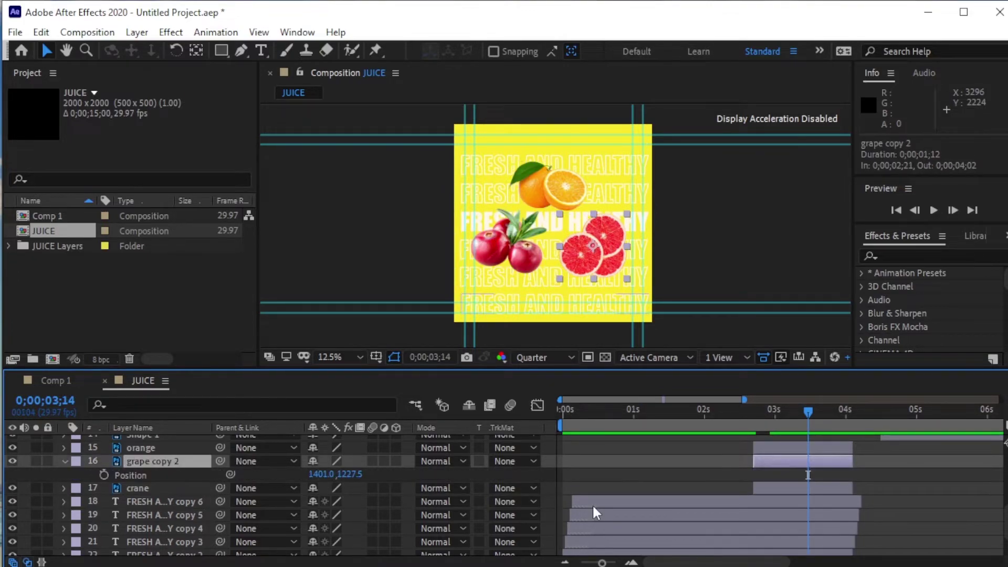
pyautogui.scroll(-1, 156, 467)
pyautogui.click(156, 469)
pyautogui.press('p')
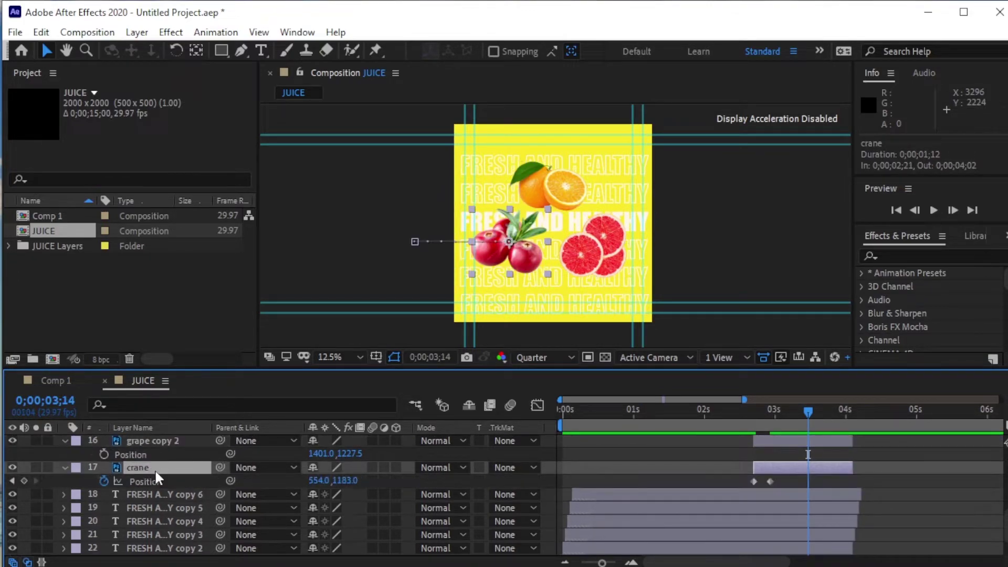
pyautogui.moveTo(807, 411); pyautogui.dragTo(770, 418)
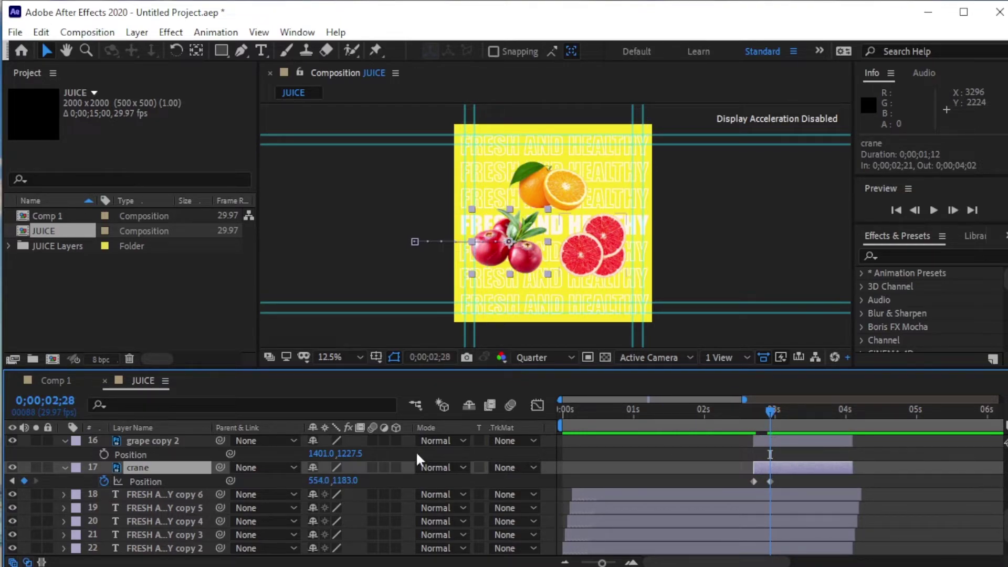
pyautogui.click(104, 454)
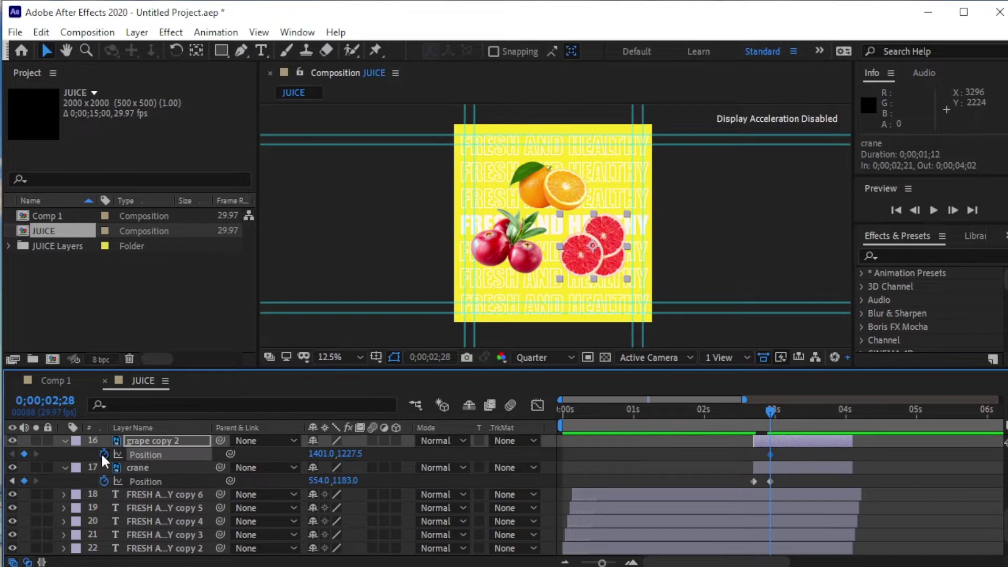
# At 0;00;02;21, set grape copy 2's Position X to 2396, beyond the frame's right edge, and preview the entrance
pyautogui.moveTo(770, 412); pyautogui.dragTo(754, 416)
pyautogui.moveTo(321, 453); pyautogui.dragTo(415, 445)
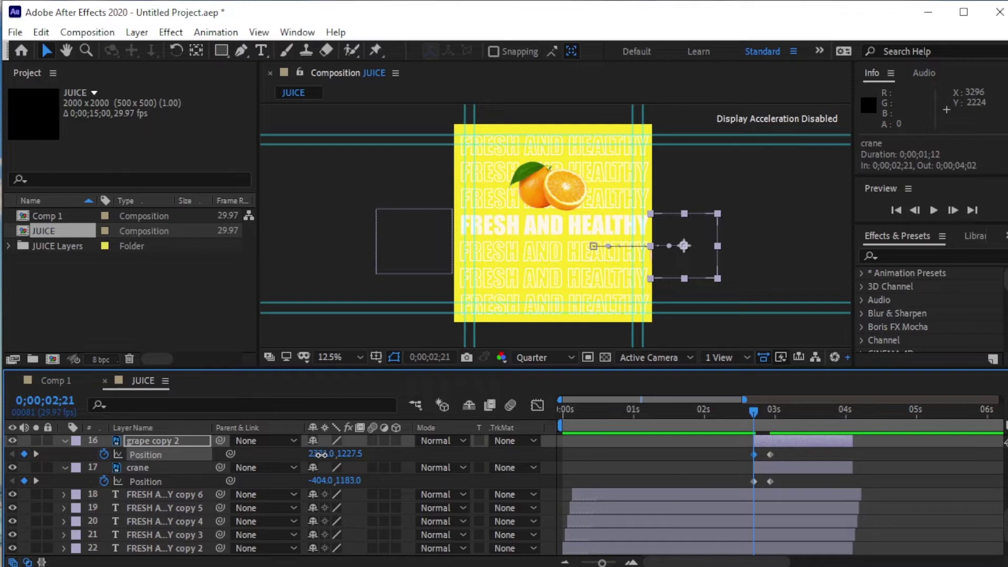
pyautogui.moveTo(319, 454); pyautogui.dragTo(373, 455)
pyautogui.press('space')
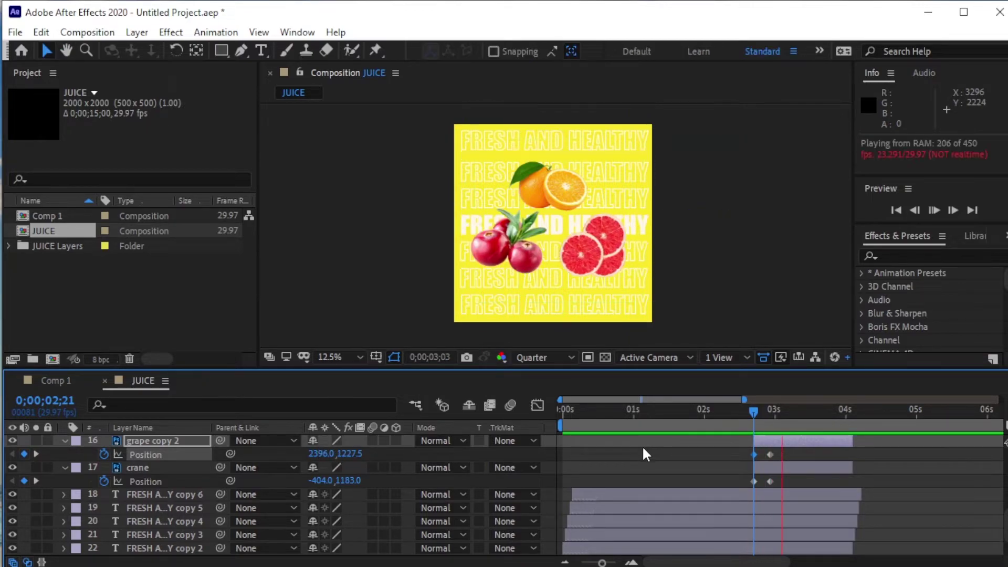
pyautogui.press('space')
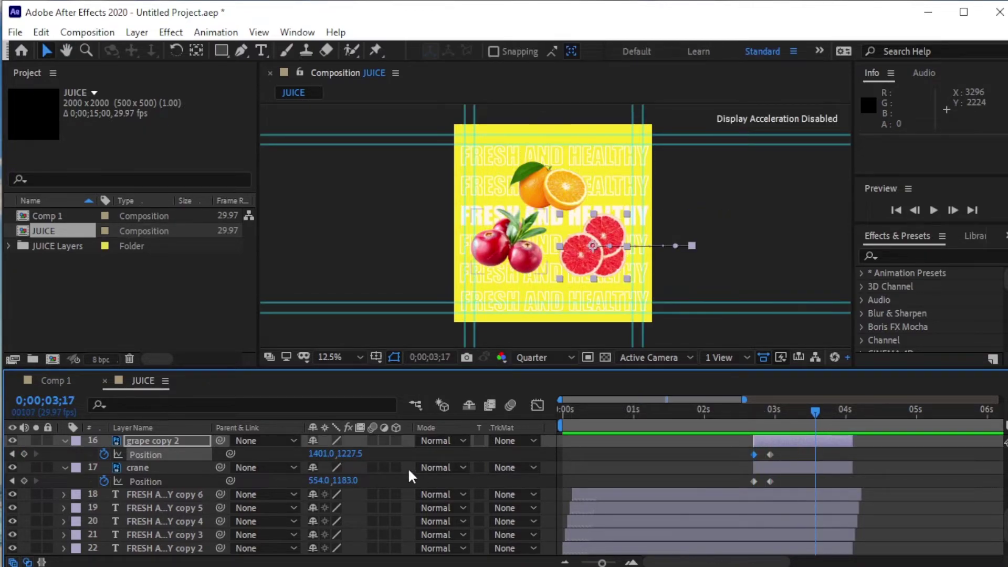
# Reveal the orange layer's Position and add its first keyframe at 0;00;02;28, level with the other fruits' second keyframes
pyautogui.scroll(1, 343, 473)
pyautogui.click(775, 464)
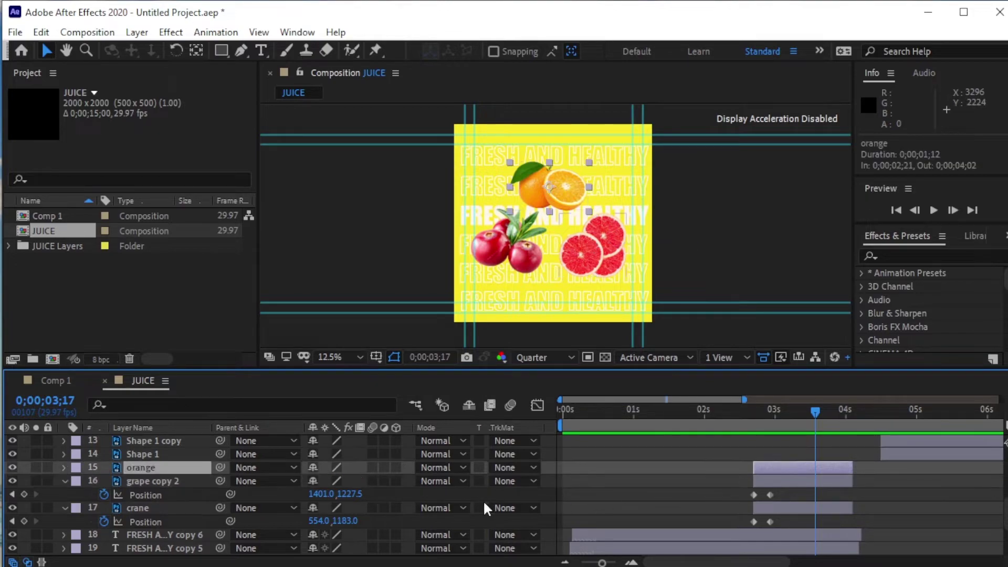
pyautogui.press('p')
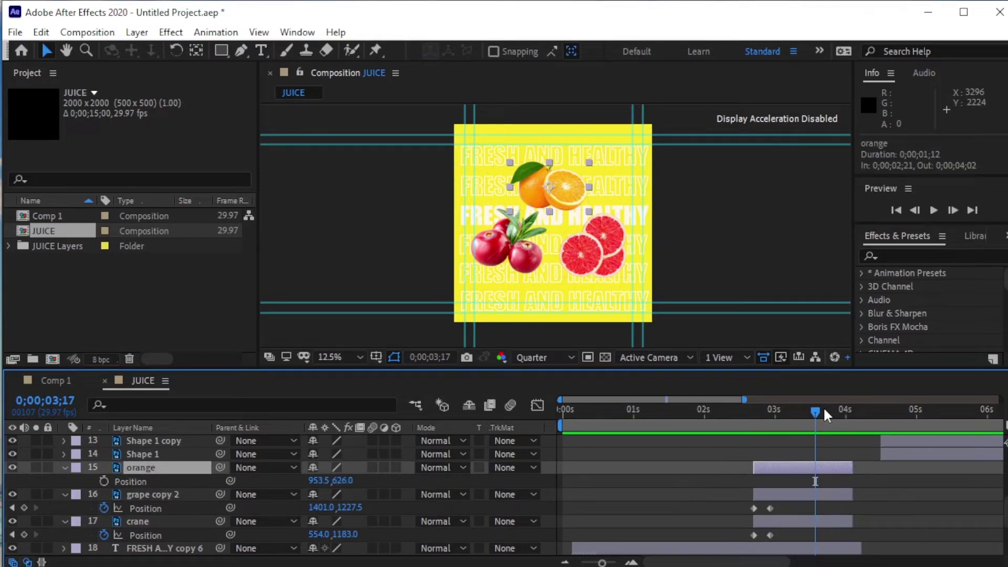
pyautogui.moveTo(815, 412); pyautogui.dragTo(770, 411)
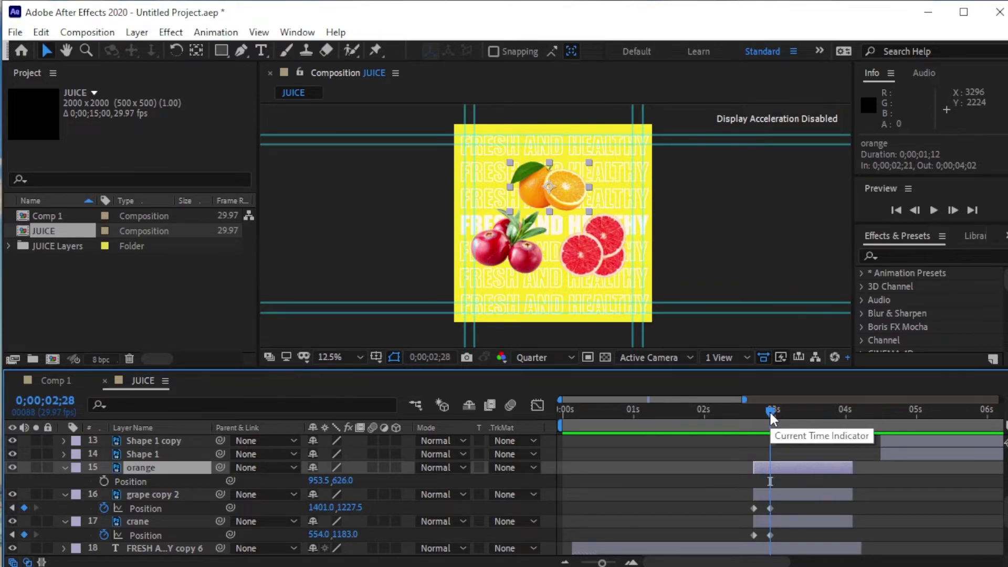
pyautogui.click(104, 480)
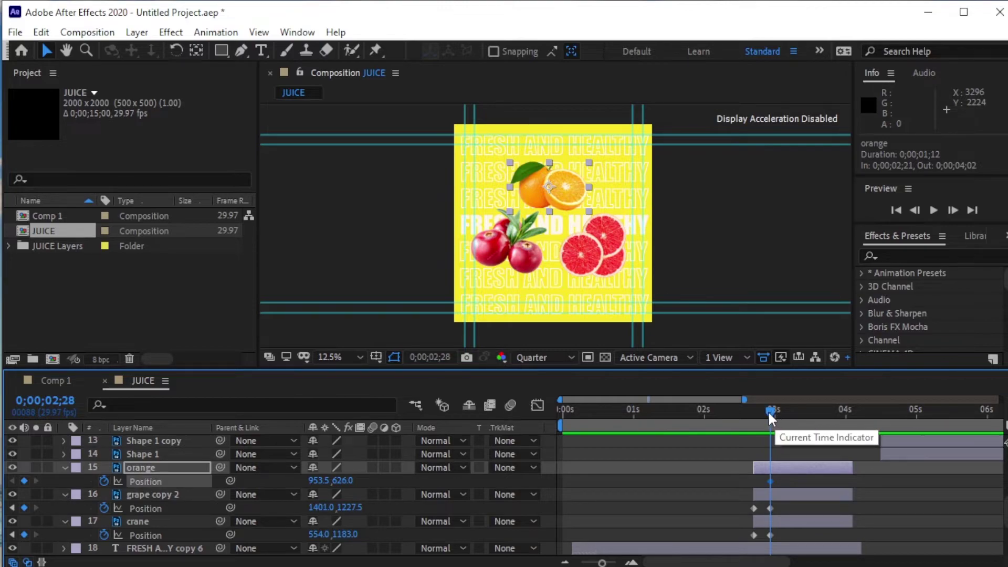
# At 0;00;02;21, set the orange layer's Position Y to -306, above the frame, and preview the entrance
pyautogui.moveTo(770, 411); pyautogui.dragTo(752, 415)
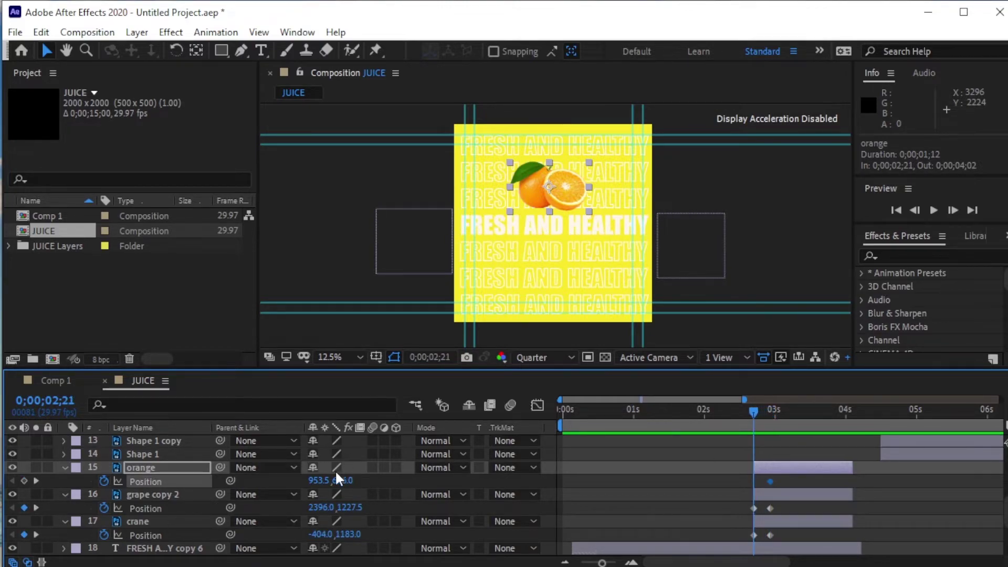
pyautogui.moveTo(342, 479); pyautogui.dragTo(274, 481)
pyautogui.press('space')
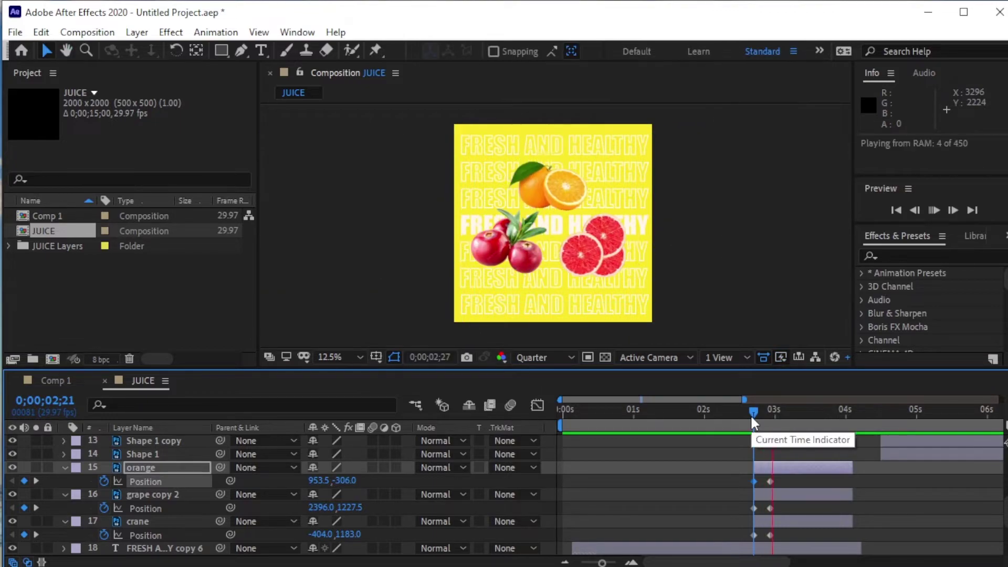
pyautogui.press('space')
pyautogui.click(756, 418)
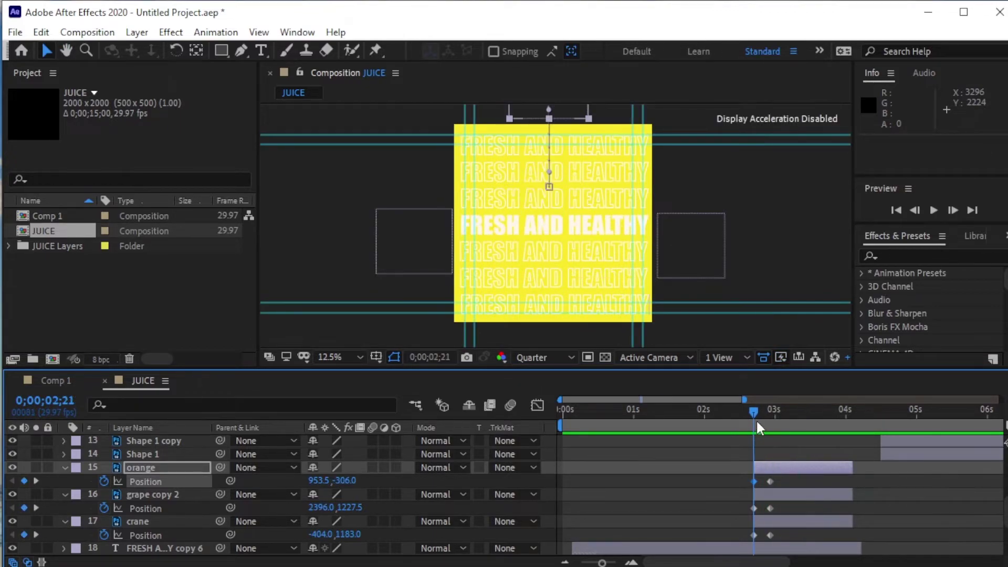
# Hold the orange layer with a Position keyframe at 0;00;03;27, and move it above the frame to Y -277 at 0;00;04;02
pyautogui.moveTo(773, 409); pyautogui.dragTo(838, 421)
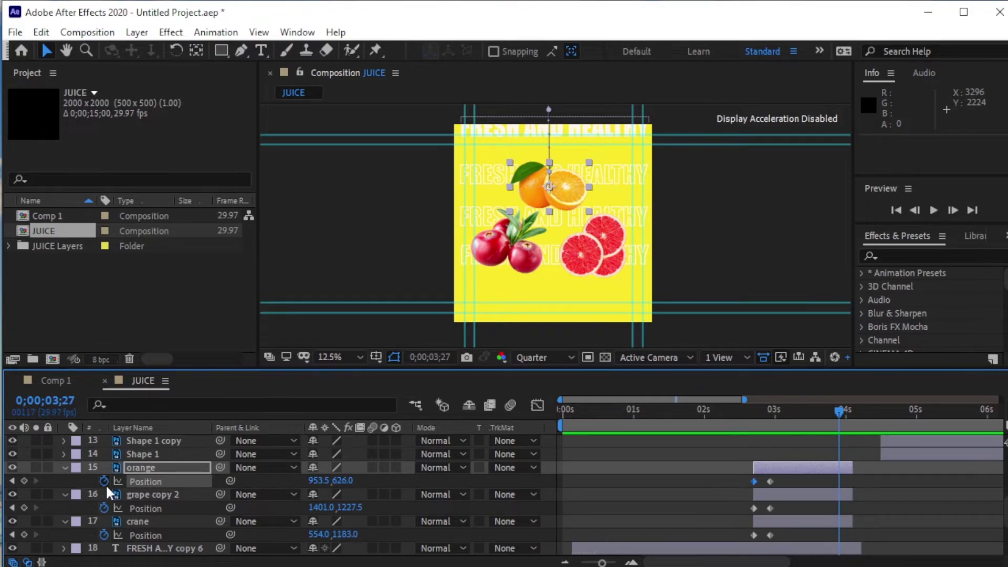
pyautogui.click(172, 465)
pyautogui.click(23, 481)
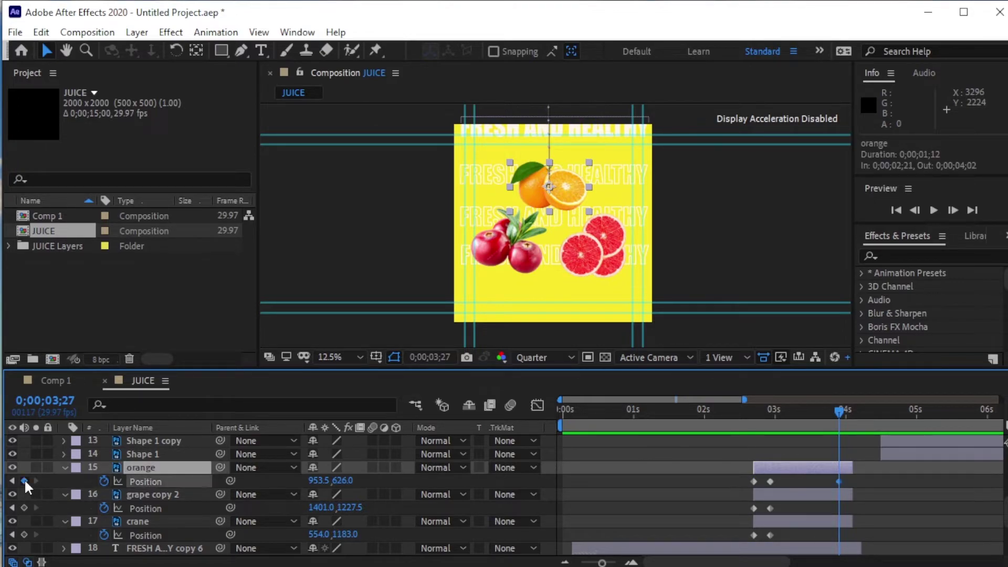
pyautogui.moveTo(838, 409); pyautogui.dragTo(852, 411)
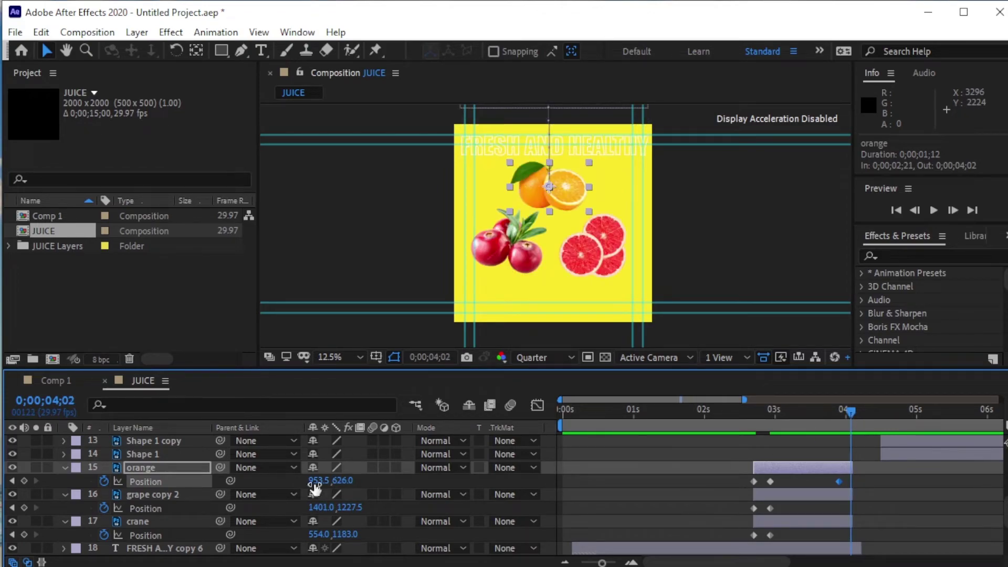
pyautogui.moveTo(343, 480); pyautogui.dragTo(221, 492)
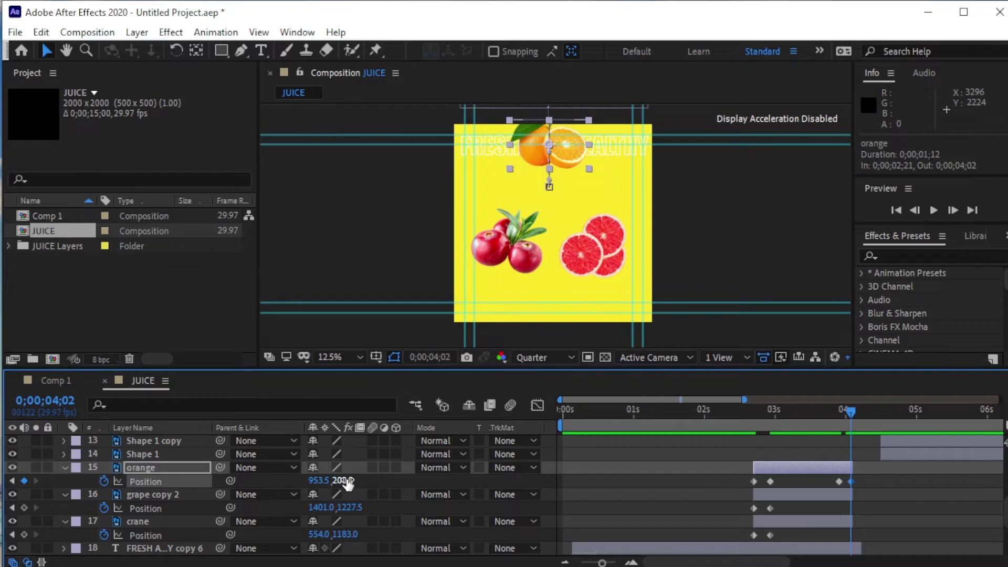
pyautogui.moveTo(343, 480); pyautogui.dragTo(66, 481)
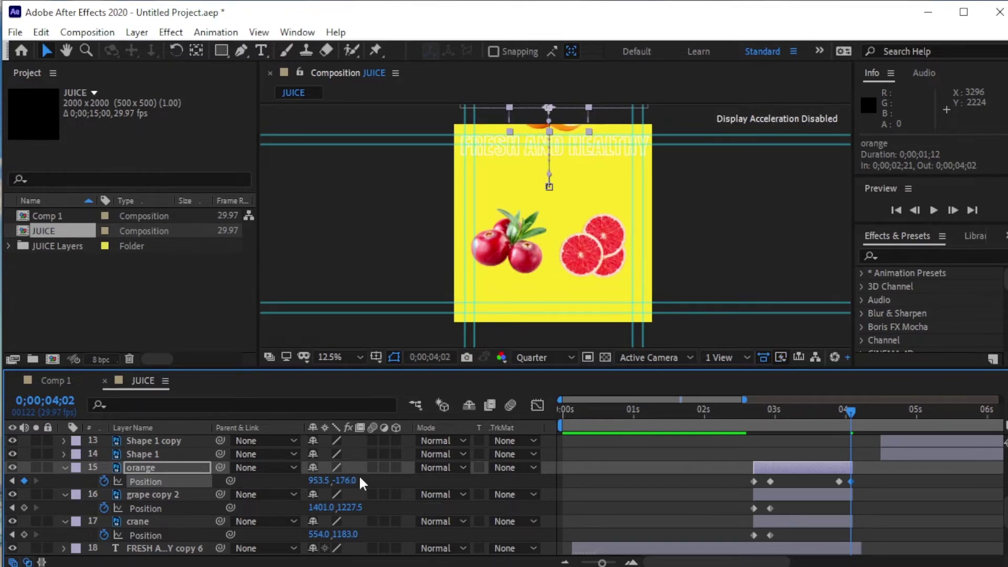
pyautogui.moveTo(346, 480); pyautogui.dragTo(265, 481)
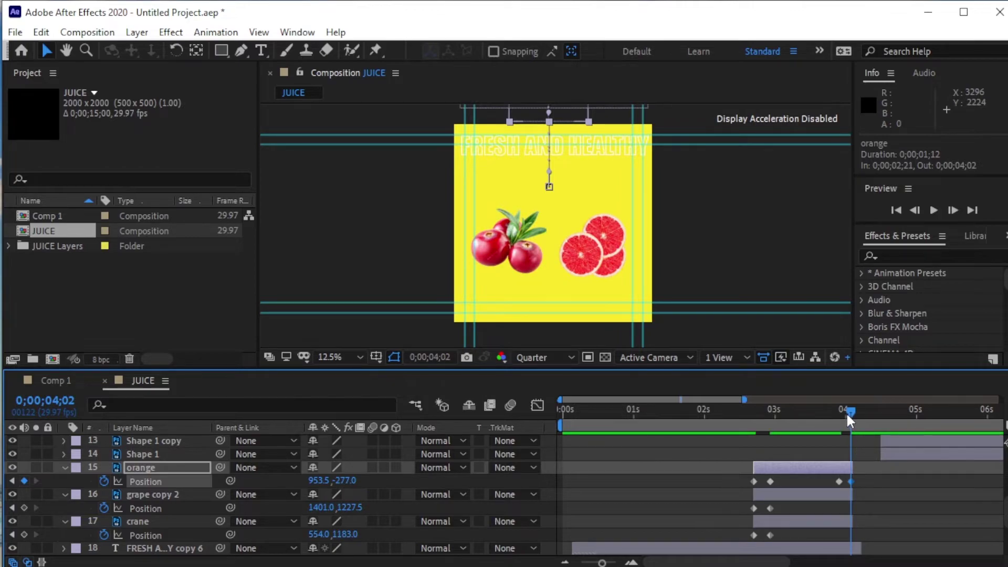
# Hold grape copy 2 with a Position keyframe at 0;00;03;27, and send it out right to X 2496 at 0;00;04;02
pyautogui.moveTo(846, 412); pyautogui.dragTo(838, 413)
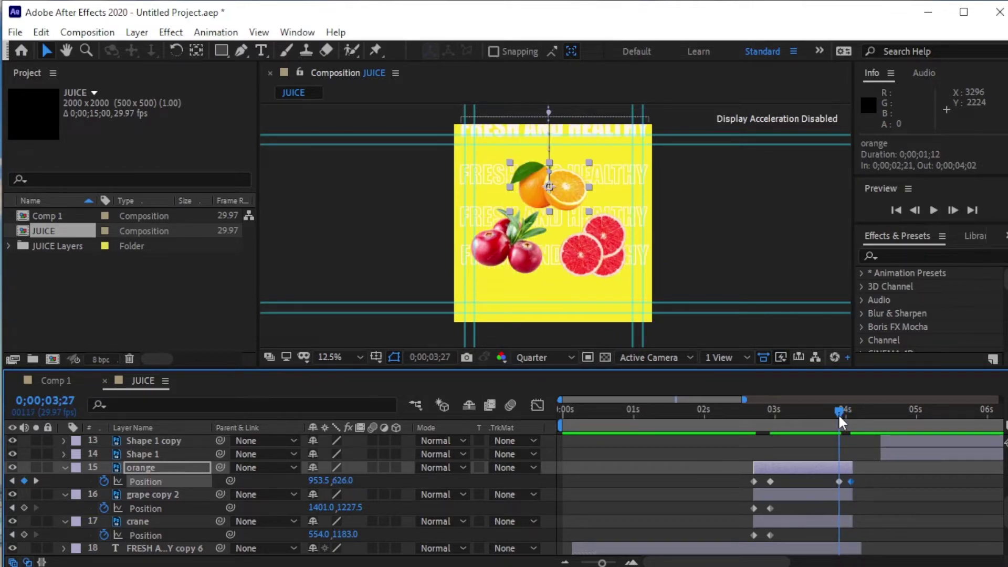
pyautogui.click(158, 494)
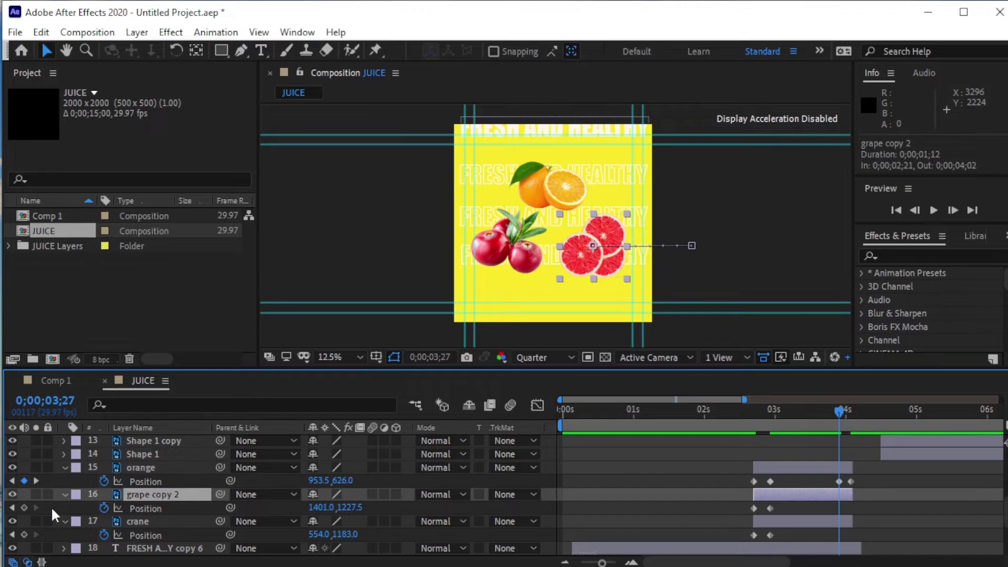
pyautogui.click(24, 508)
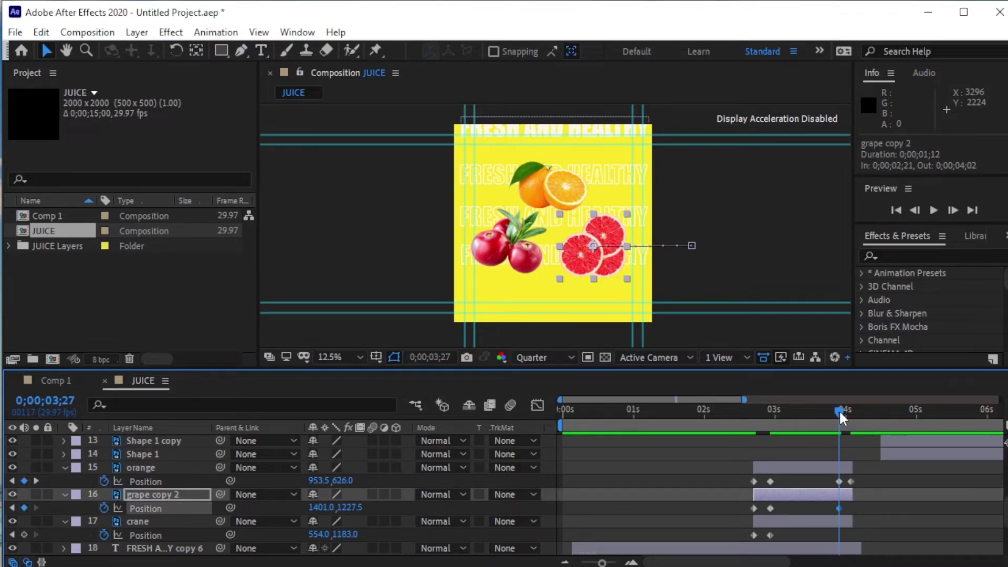
pyautogui.moveTo(839, 409); pyautogui.dragTo(851, 418)
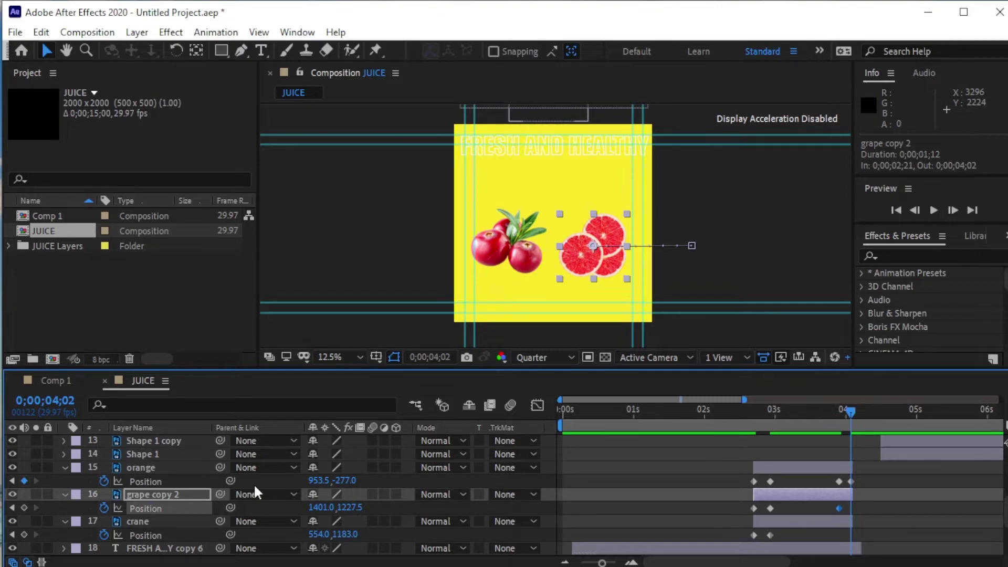
pyautogui.moveTo(321, 512); pyautogui.dragTo(379, 477)
pyautogui.moveTo(313, 509); pyautogui.dragTo(389, 501)
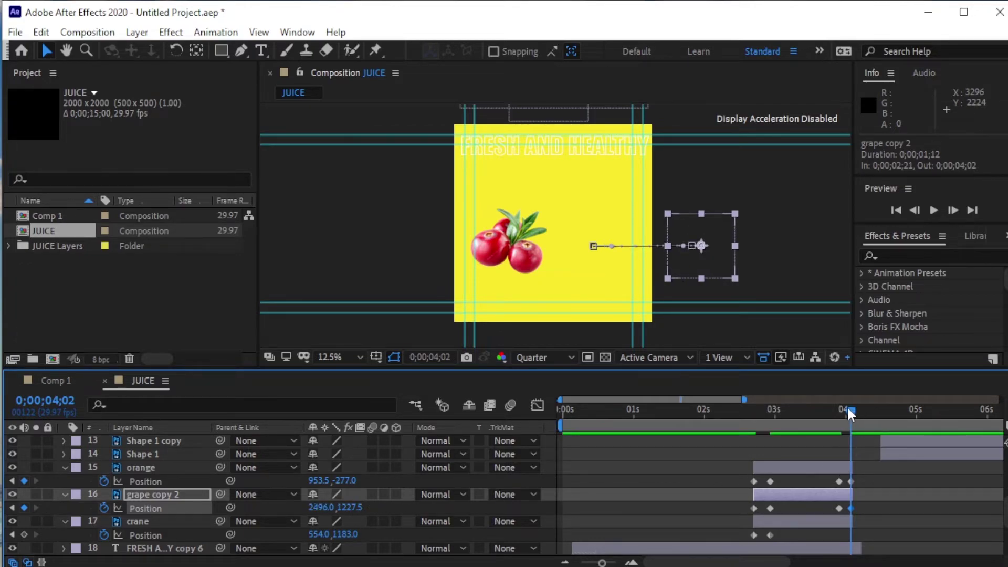
# Hold the crane layer with a Position keyframe at 0;00;03;27, and send it out left to X about -415 at 0;00;04;02
pyautogui.moveTo(844, 405); pyautogui.dragTo(833, 407)
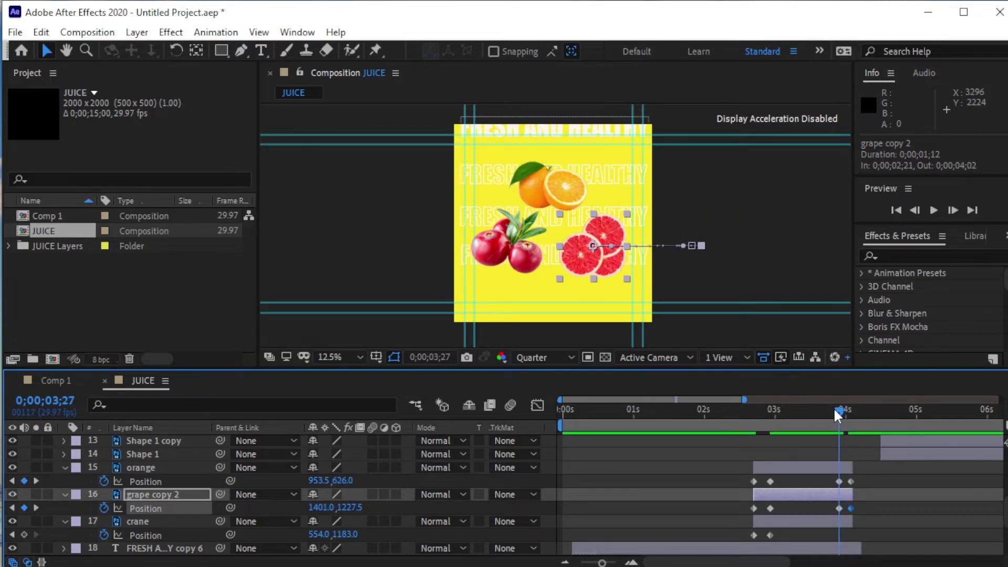
pyautogui.click(146, 522)
pyautogui.click(24, 534)
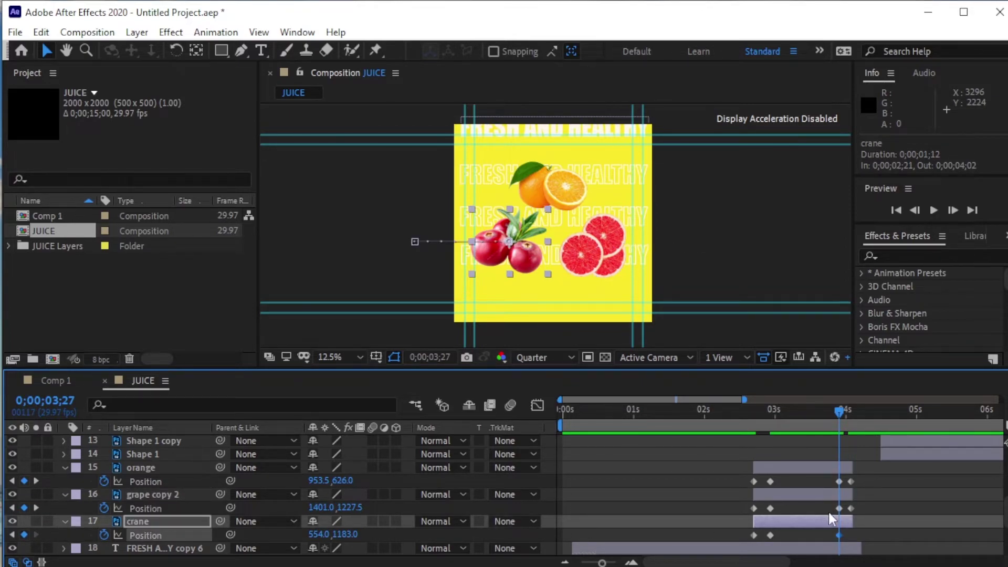
pyautogui.moveTo(836, 405); pyautogui.dragTo(851, 418)
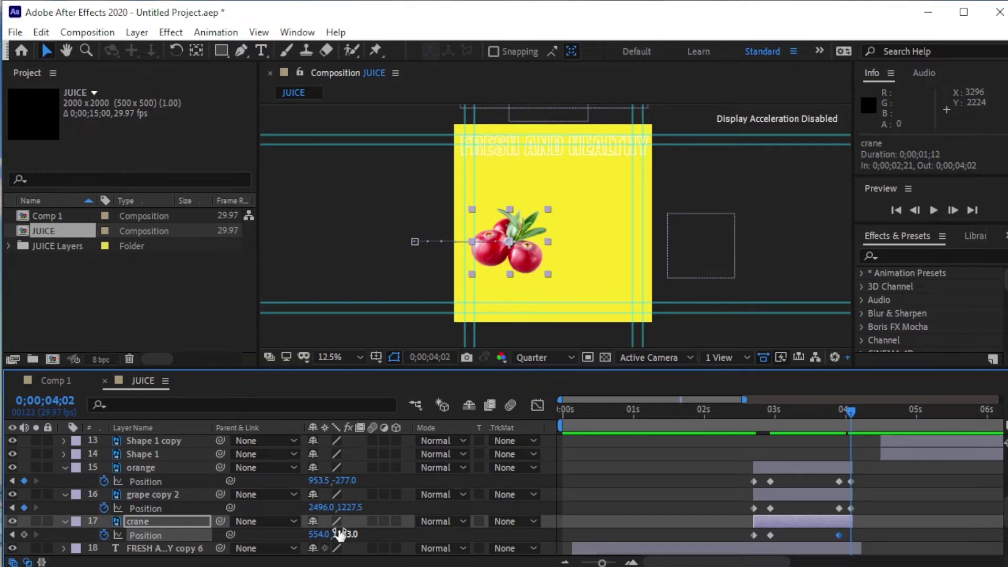
pyautogui.moveTo(319, 534); pyautogui.dragTo(234, 535)
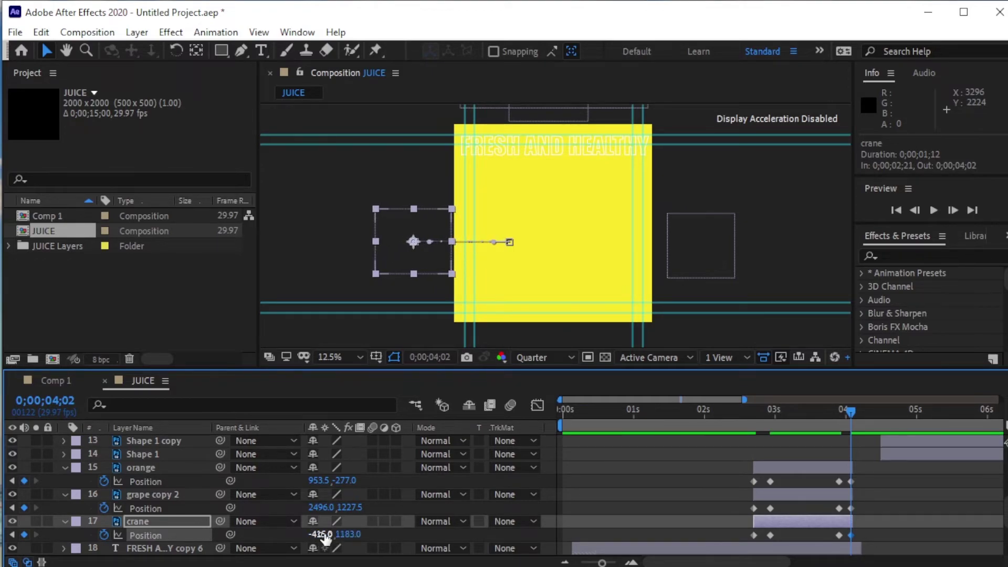
# Apply Easy Ease to all Position keyframes of the orange, grape copy 2 and crane layers
pyautogui.moveTo(839, 420); pyautogui.dragTo(758, 425)
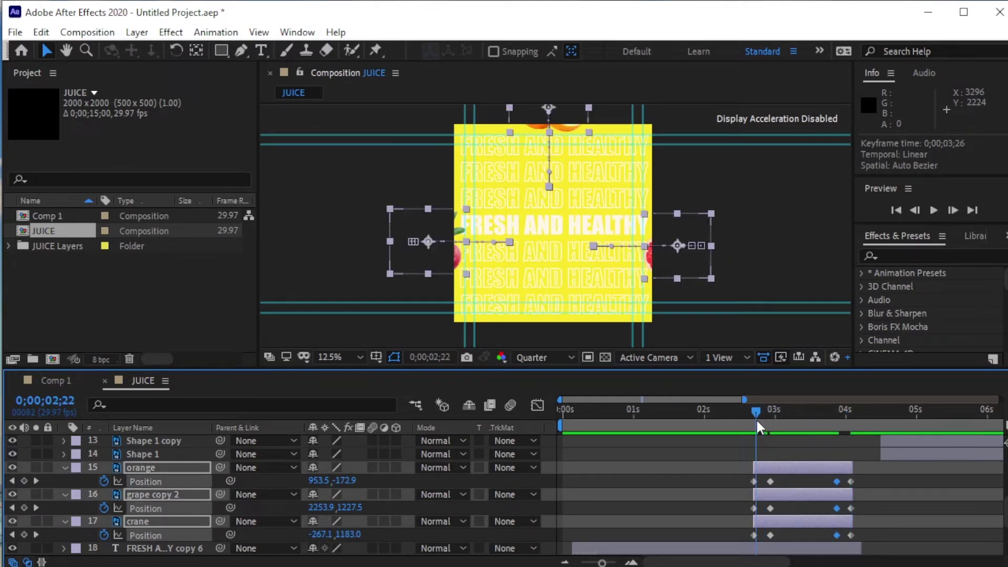
pyautogui.moveTo(877, 471); pyautogui.dragTo(732, 536)
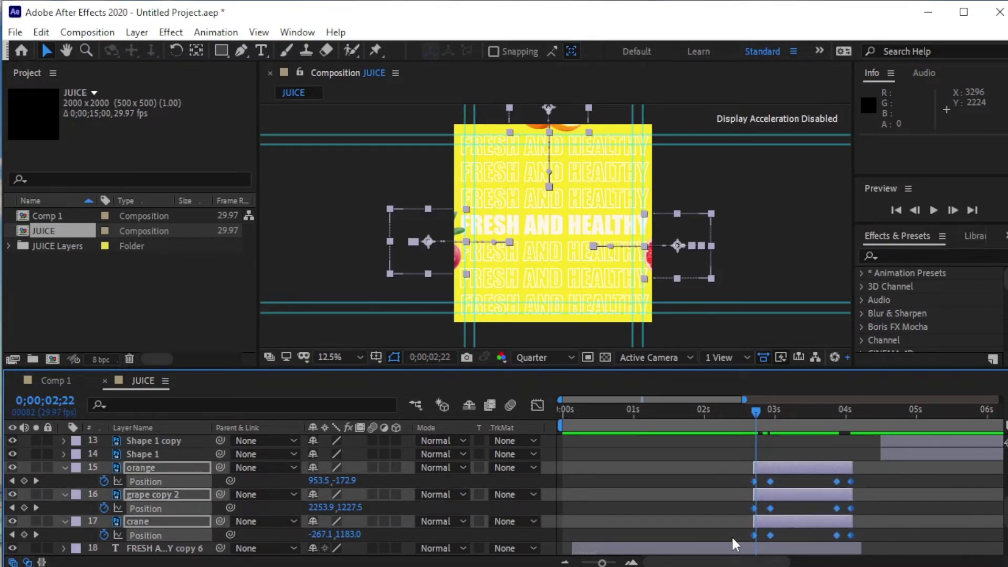
pyautogui.press('F9')
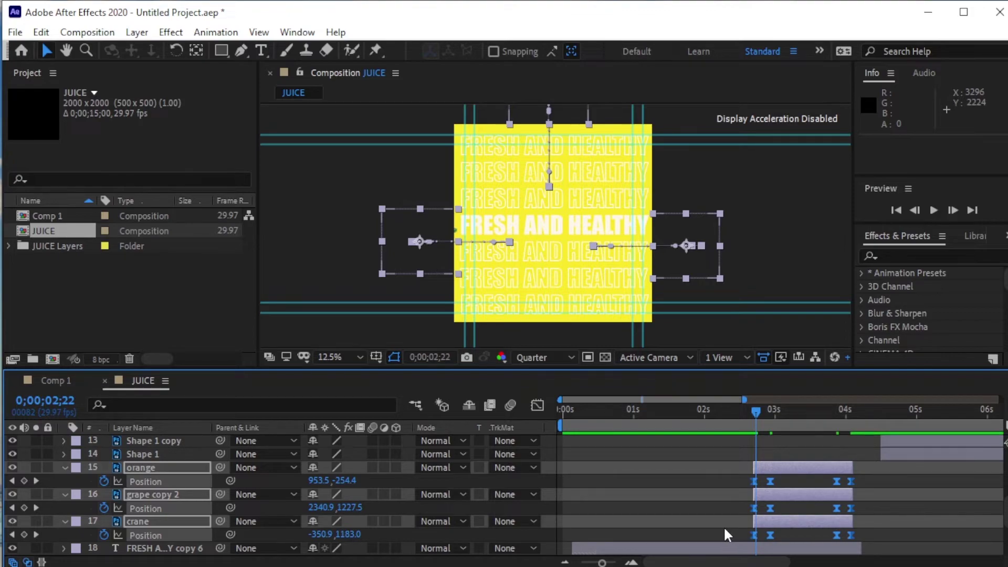
# Reshape the three fruit layers' entrance speed curves to peak early, around 0;00;02;22, and slow gradually into the second keyframes
pyautogui.click(538, 403)
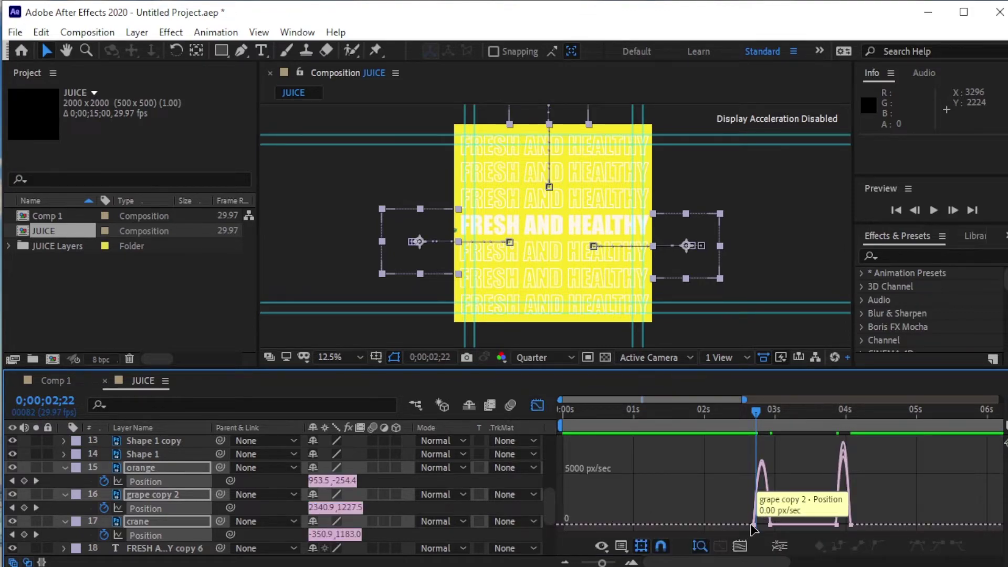
pyautogui.hotkey('ctrl', 'z')
pyautogui.scroll(5, 756, 525)
pyautogui.moveTo(701, 527); pyautogui.dragTo(591, 514)
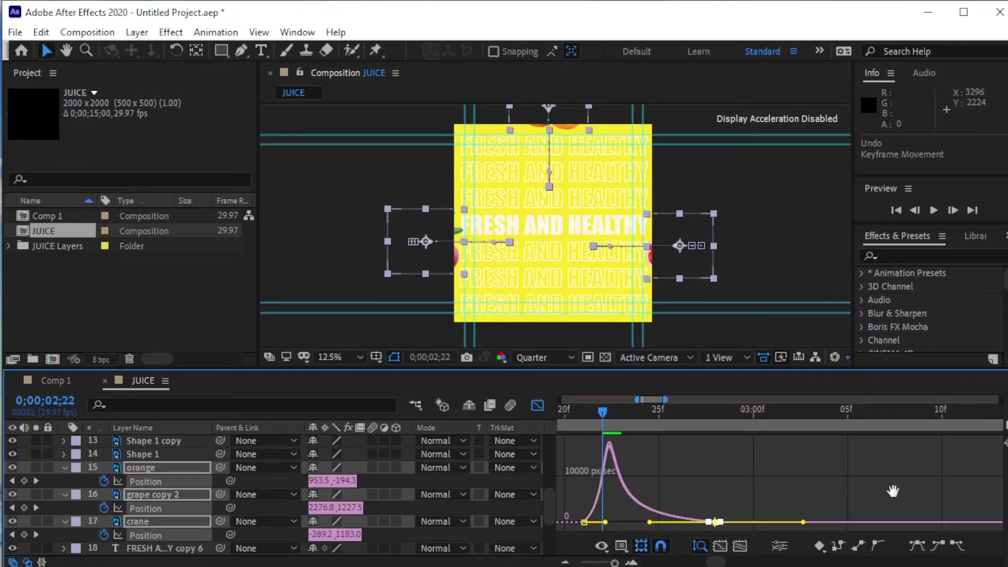
# Reshape the three fruit layers' exit speed curves to build slowly and peak late, around 0;00;04;01, and leave the Graph Editor
pyautogui.moveTo(893, 491); pyautogui.dragTo(686, 503)
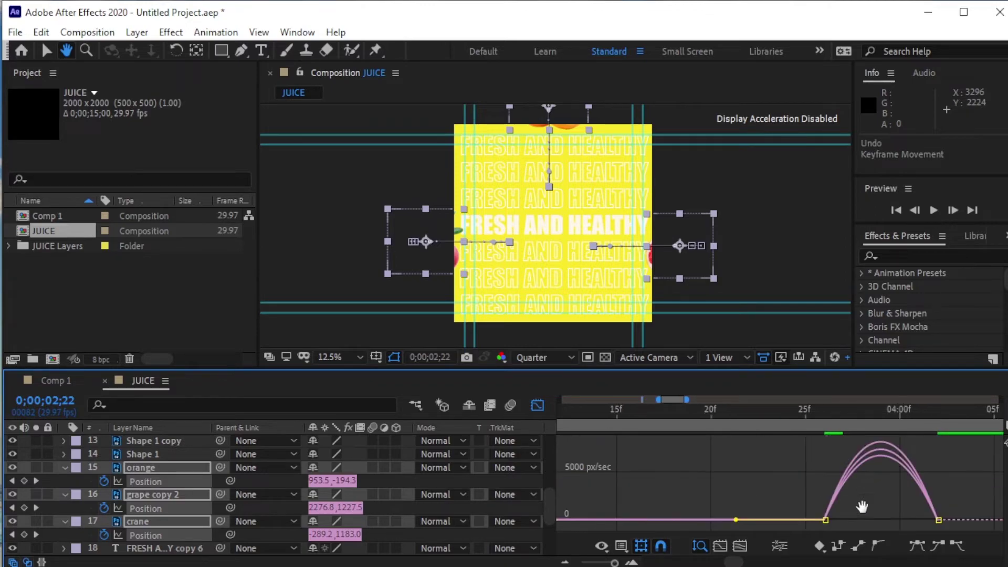
pyautogui.press('v')
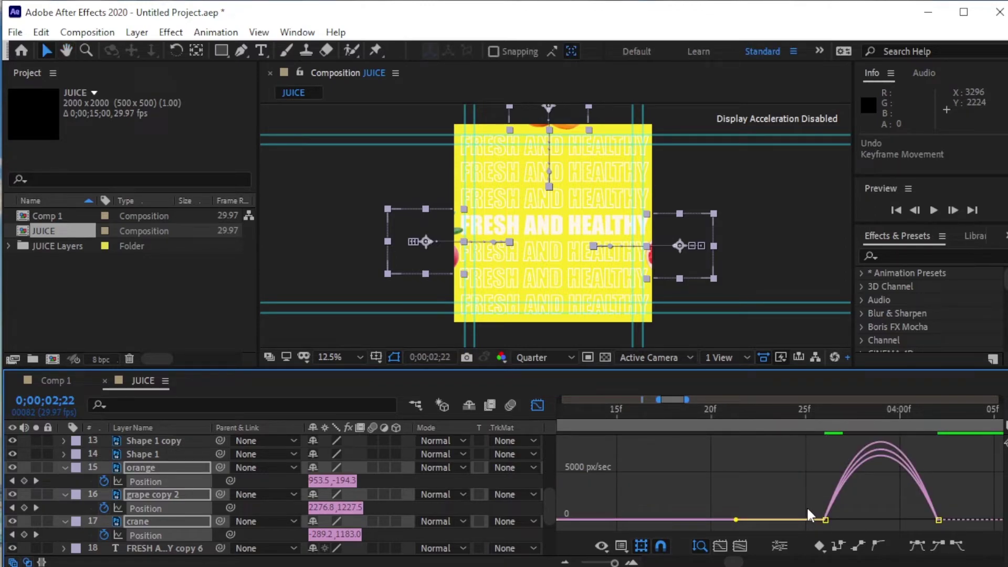
pyautogui.moveTo(811, 508); pyautogui.dragTo(925, 518)
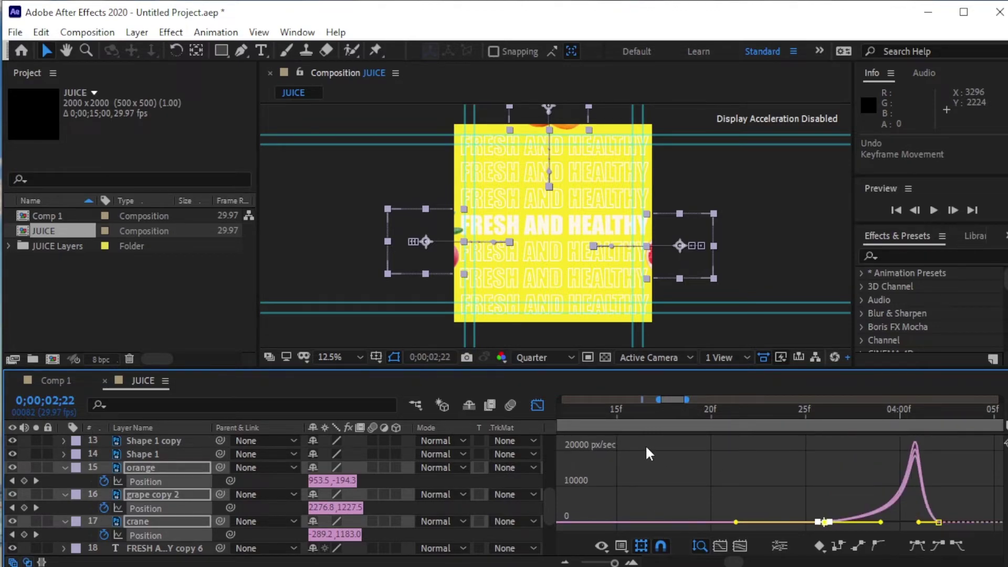
pyautogui.click(537, 405)
pyautogui.scroll(-4, 686, 427)
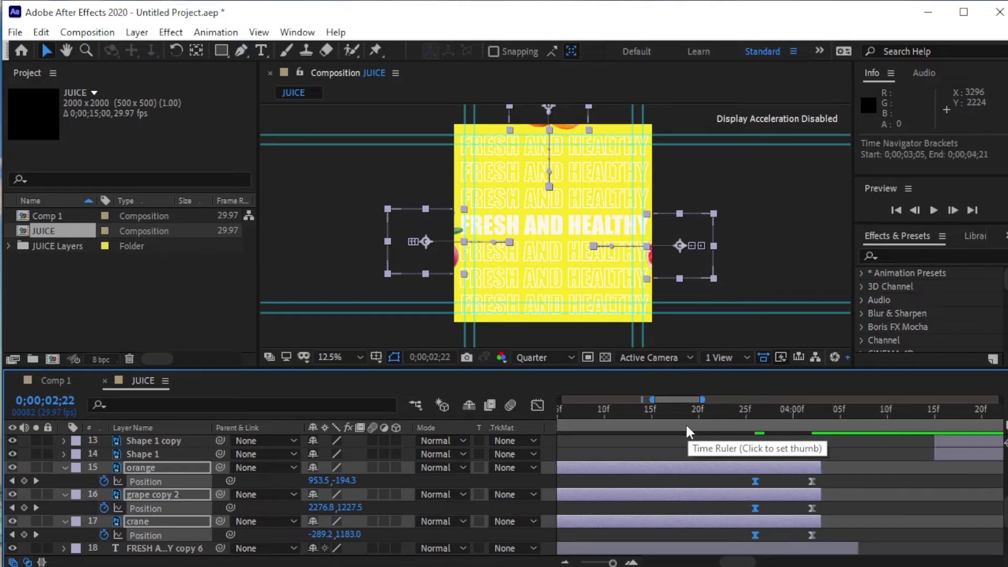
# Play the composition from 0;00;02;06 to check the fruits' entrance and exit motion
pyautogui.moveTo(620, 410); pyautogui.dragTo(584, 409)
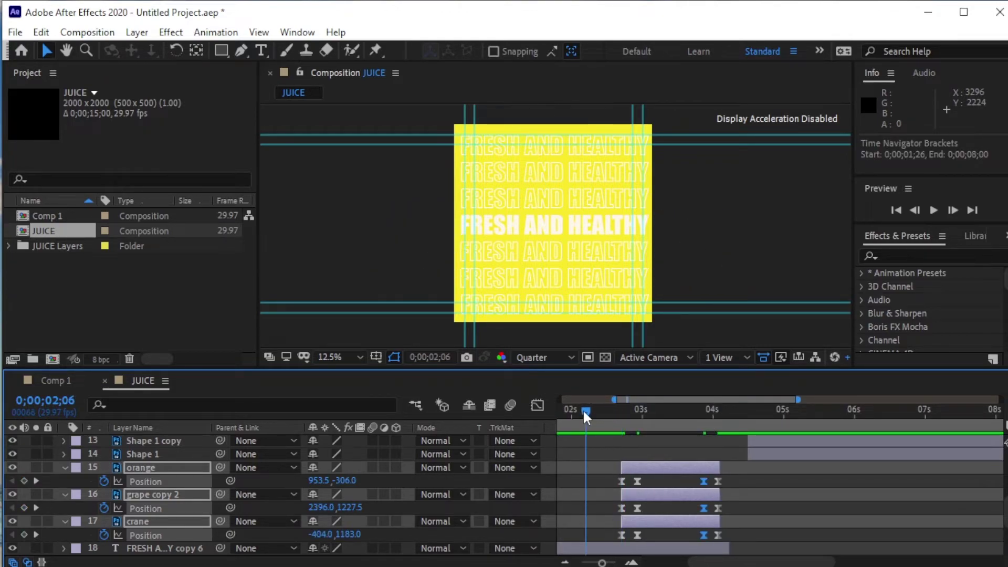
pyautogui.press('space')
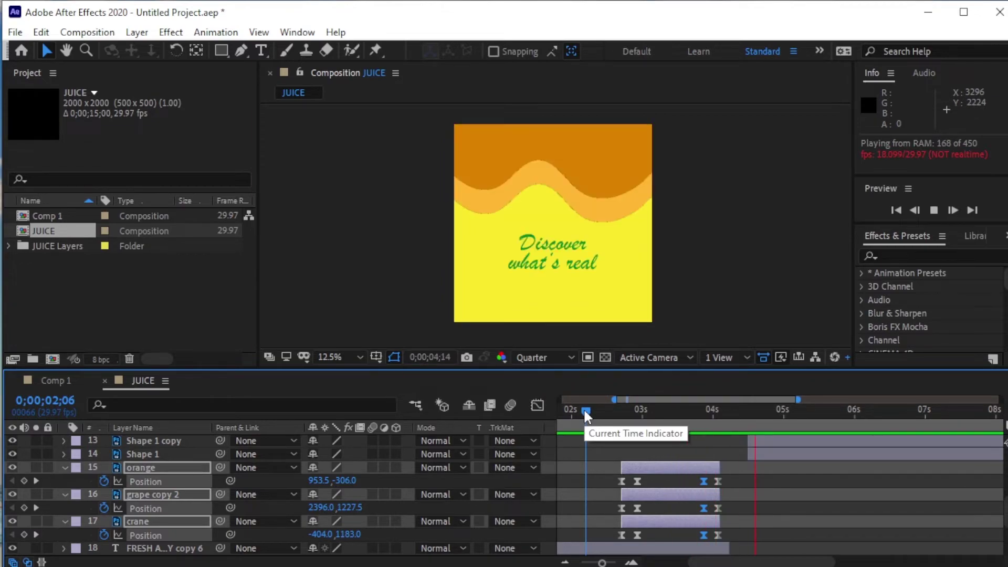
pyautogui.press('space')
pyautogui.moveTo(621, 467); pyautogui.dragTo(623, 540)
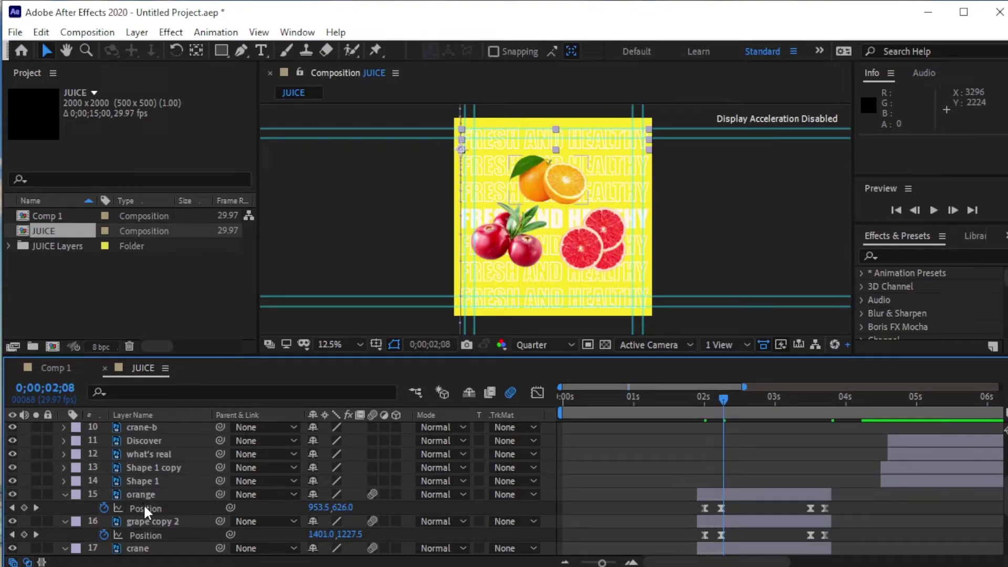
# Add the expression wiggle(.6,20) to the orange layer's Position
pyautogui.keyDown('alt'); pyautogui.click(105, 506); pyautogui.keyUp('alt')
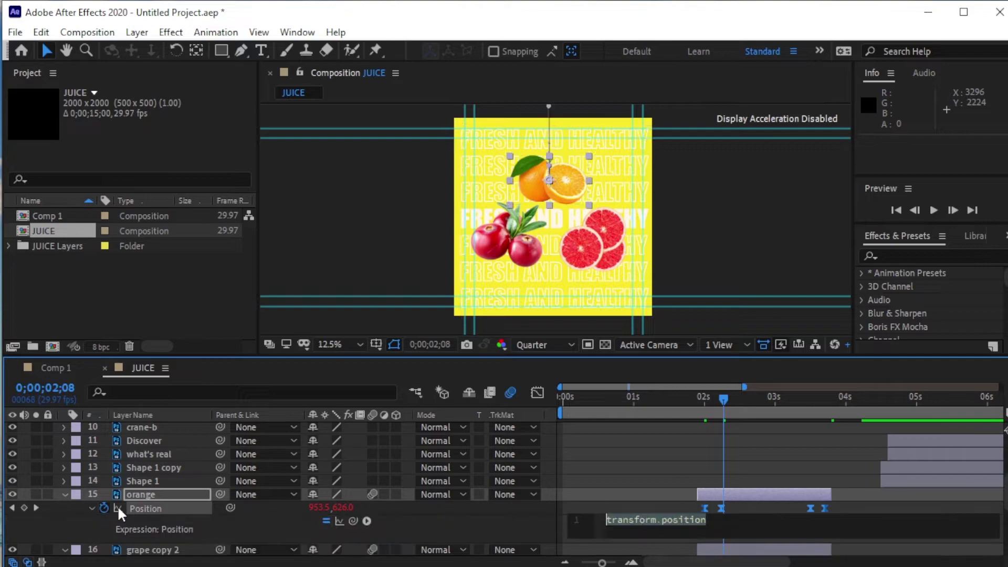
pyautogui.write('wigg')
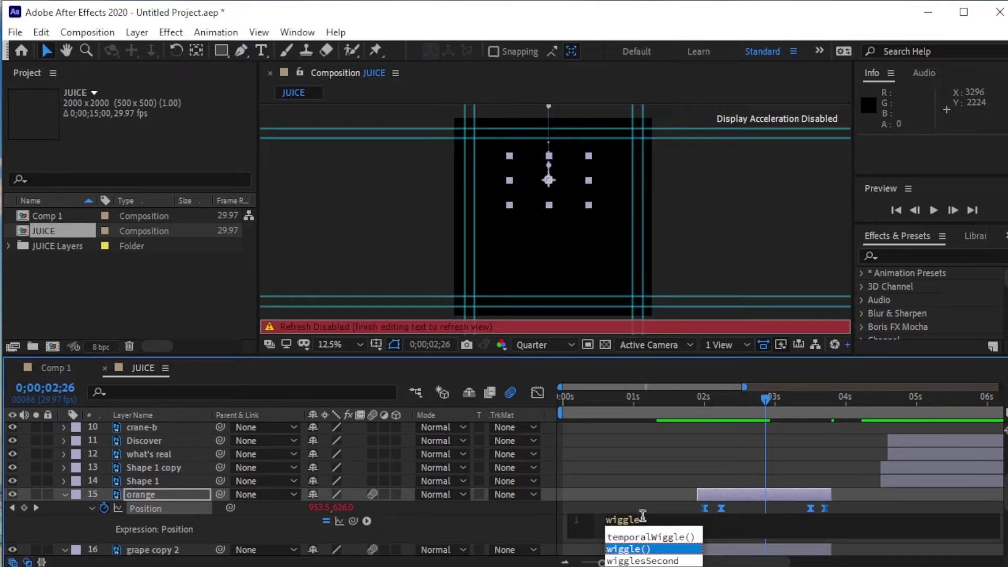
pyautogui.write('le')
pyautogui.press('Return')
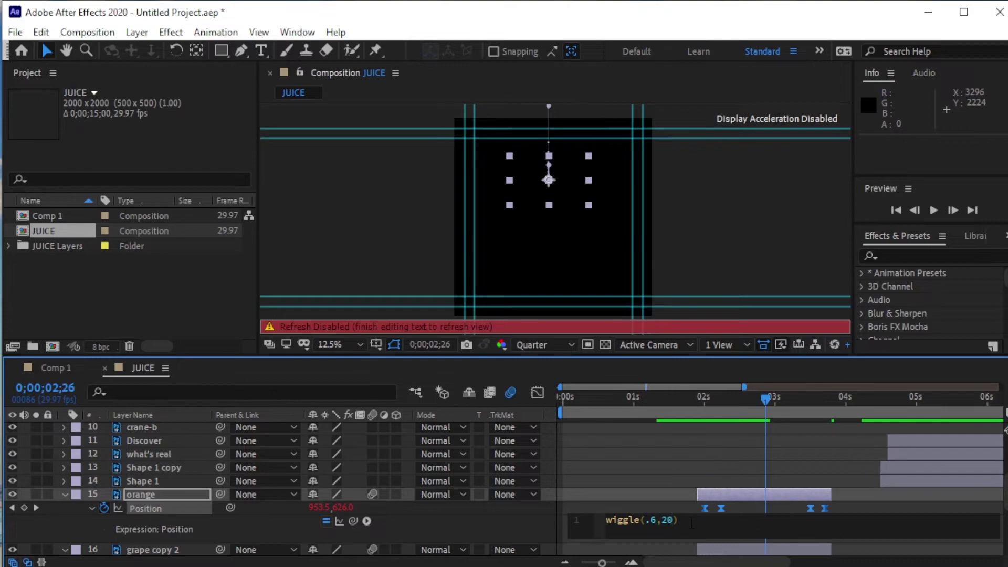
# Copy the wiggle(.6,20) expression and apply it to the orange layer's Rotation
pyautogui.moveTo(691, 523); pyautogui.dragTo(627, 523)
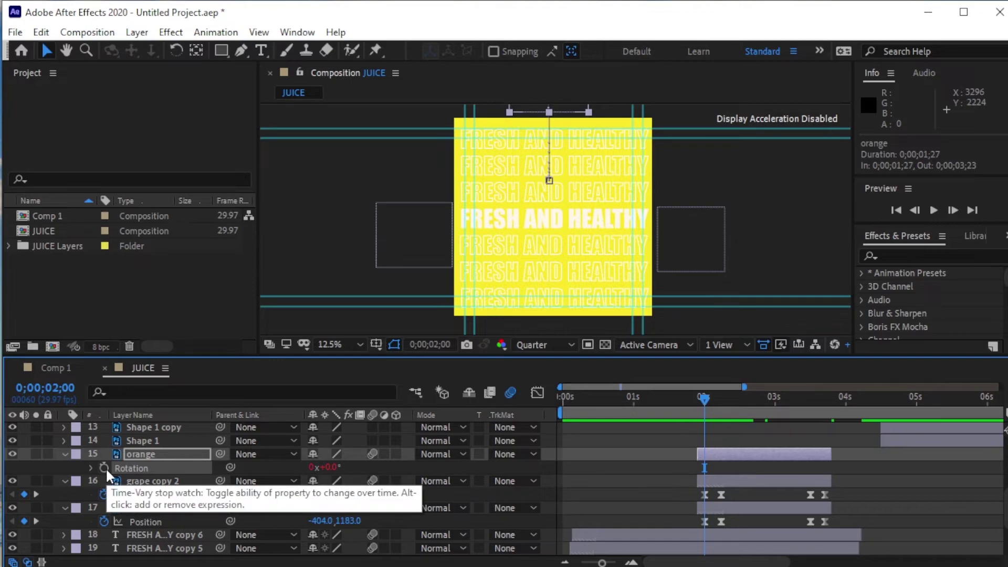
pyautogui.keyDown('alt'); pyautogui.click(104, 467); pyautogui.keyUp('alt')
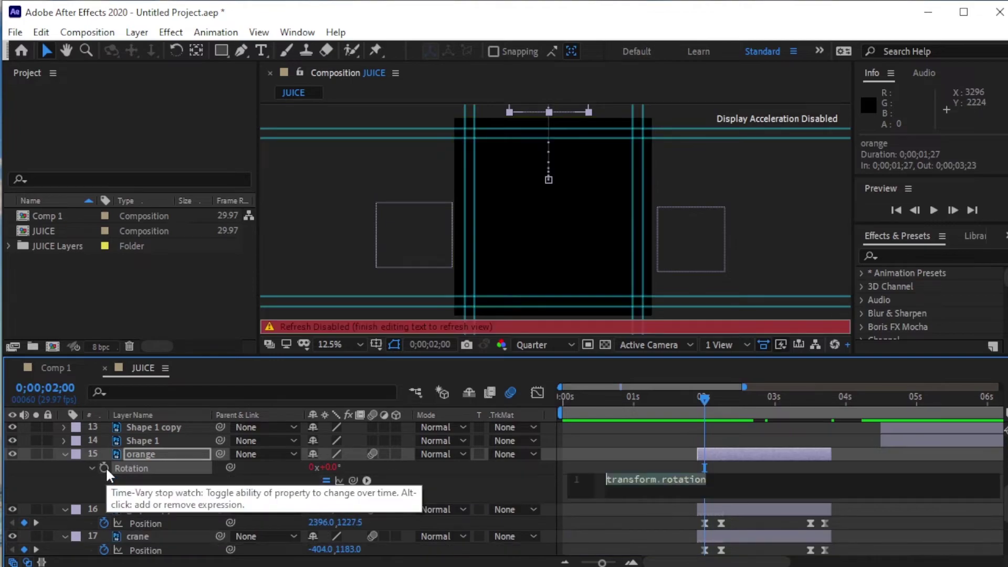
pyautogui.write('wiggle(.6,20)')
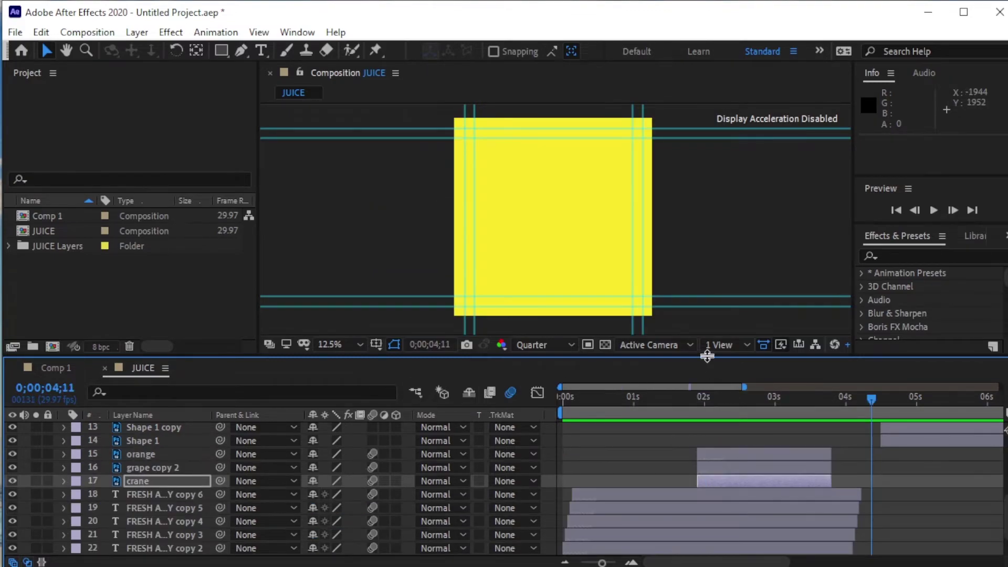
# Shift the Discover, what's real, Shape 1 copy and Shape 1 layers 21 frames earlier, starting the shapes at 0;00;03;24, and play the transition
pyautogui.moveTo(707, 356); pyautogui.dragTo(708, 289)
pyautogui.scroll(4, 934, 455)
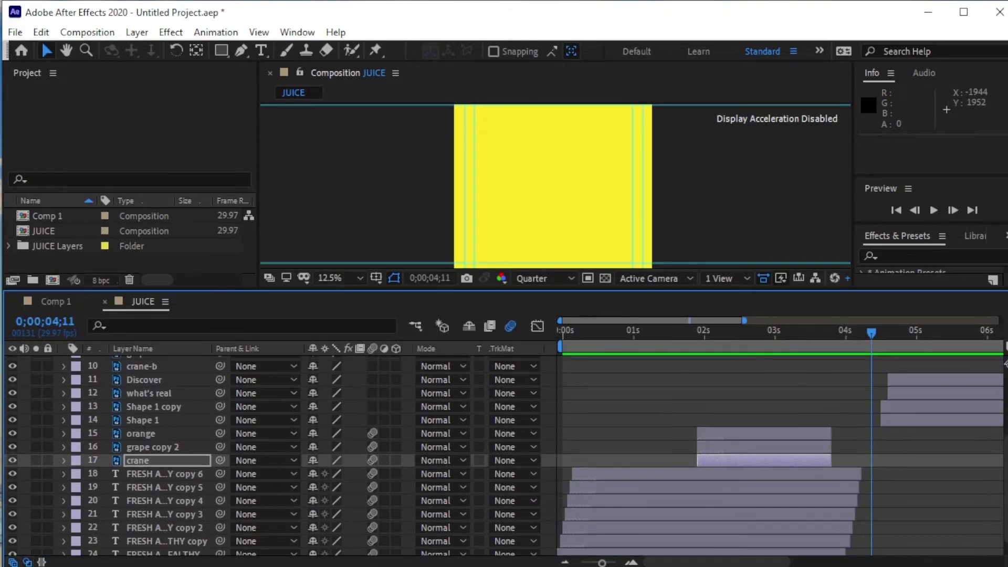
pyautogui.click(919, 439)
pyautogui.keyDown('shift'); pyautogui.click(916, 478); pyautogui.keyUp('shift')
pyautogui.moveTo(918, 483); pyautogui.dragTo(867, 477)
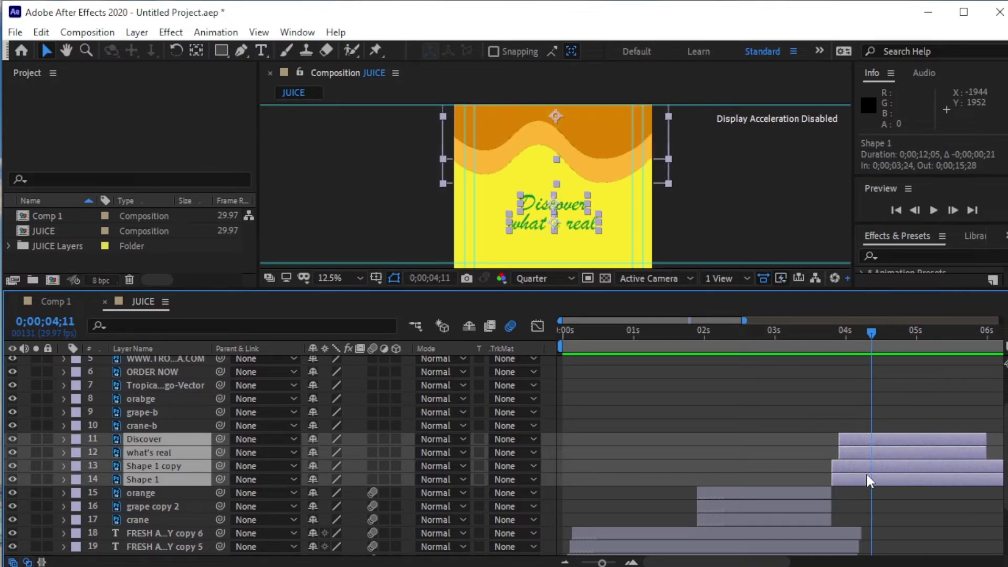
pyautogui.click(799, 336)
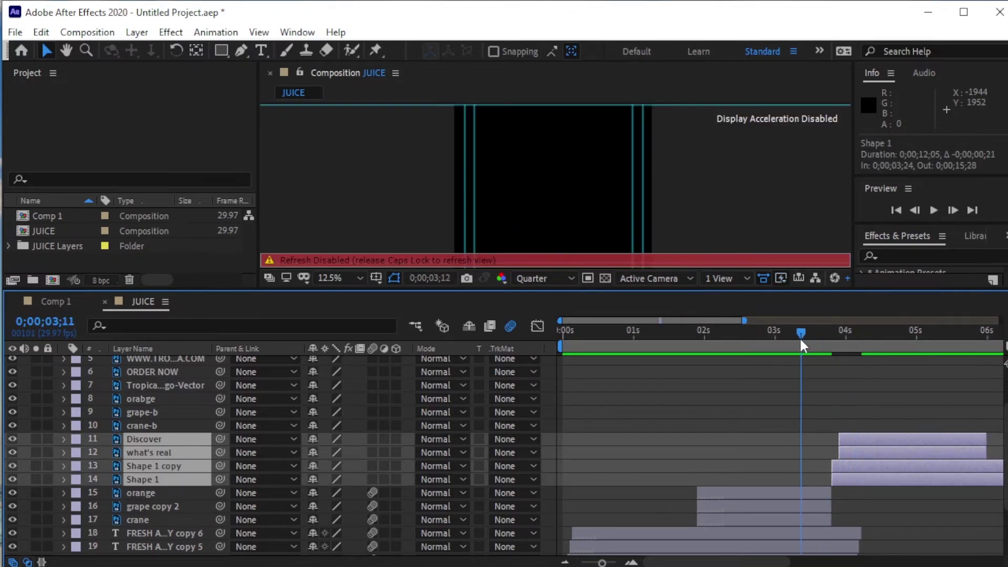
pyautogui.press('space')
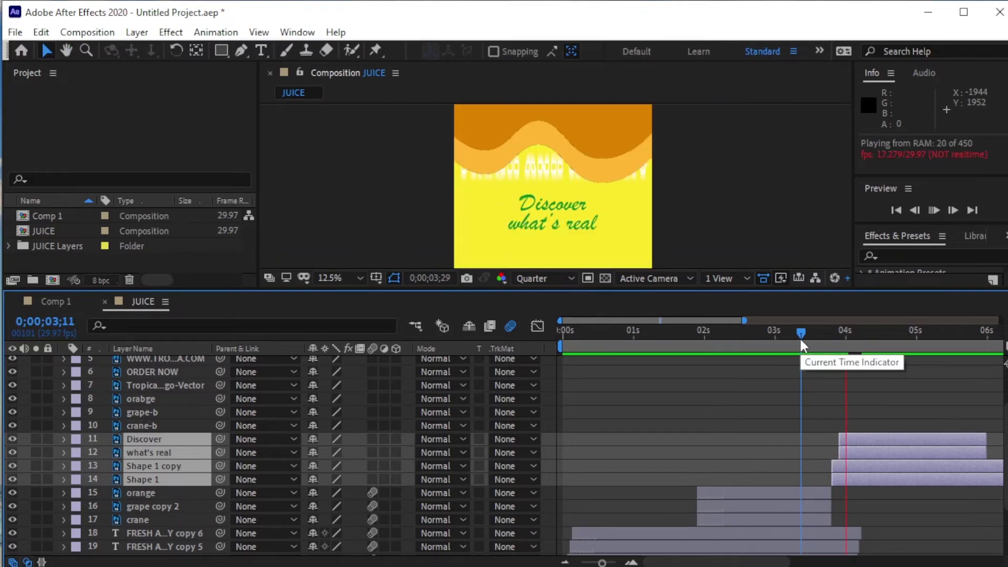
pyautogui.press('space')
# Trim 13 frames off the ends of all seven FRESH AND HEALTHY text layers and play the transition from 0;00;03;07
pyautogui.scroll(-2, 880, 473)
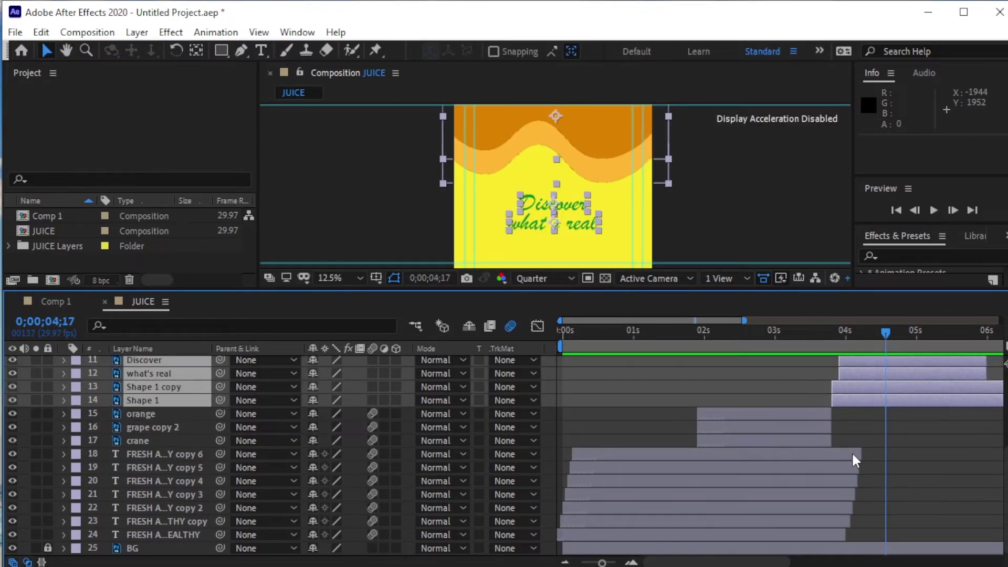
pyautogui.click(851, 454)
pyautogui.keyDown('shift'); pyautogui.click(835, 535); pyautogui.keyUp('shift')
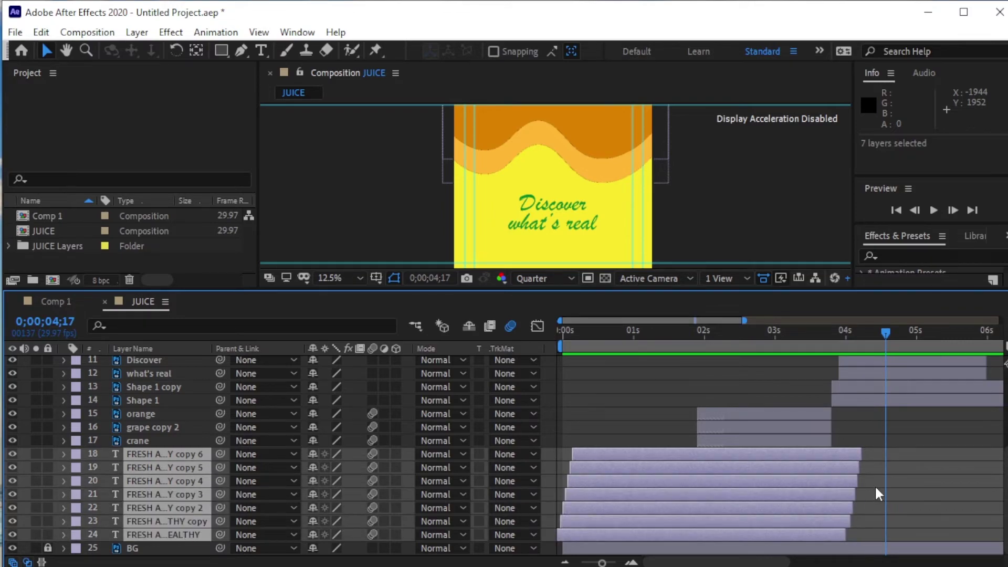
pyautogui.moveTo(851, 482); pyautogui.dragTo(826, 484)
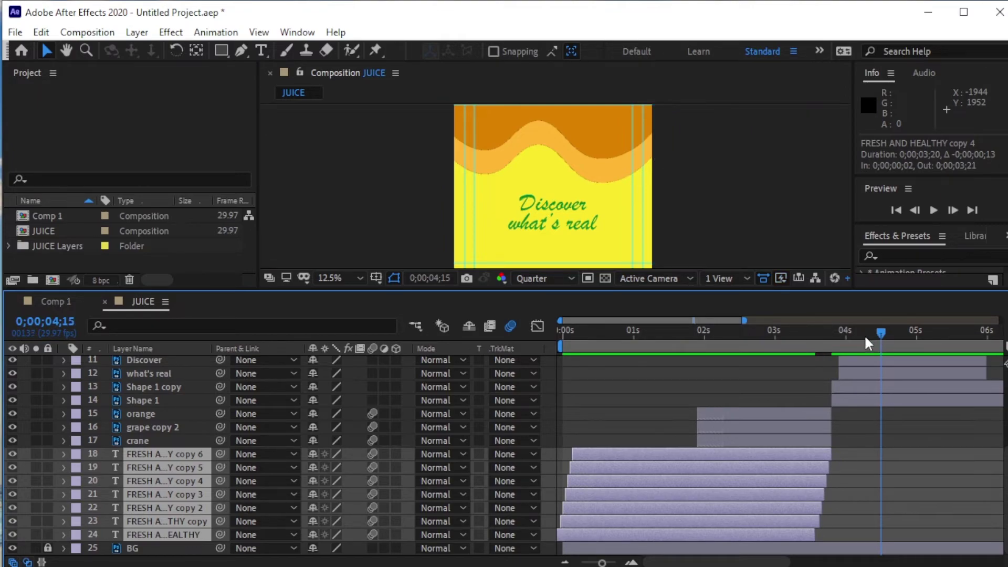
pyautogui.moveTo(864, 335); pyautogui.dragTo(791, 338)
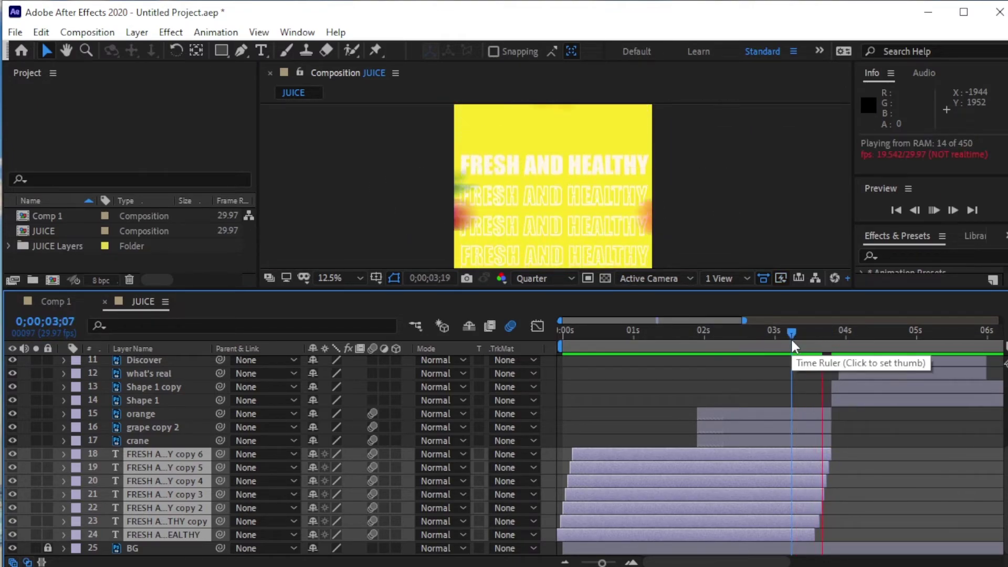
pyautogui.press('space')
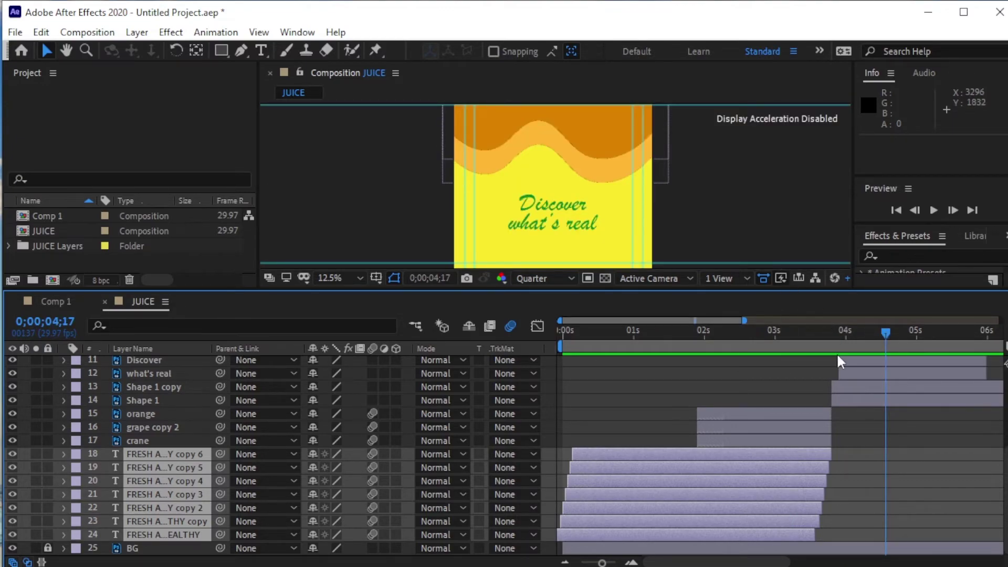
# Find the Wave Warp effect, apply it to the Shape 1 copy layer, and re-enable the composition view's refresh
pyautogui.scroll(4, 888, 352)
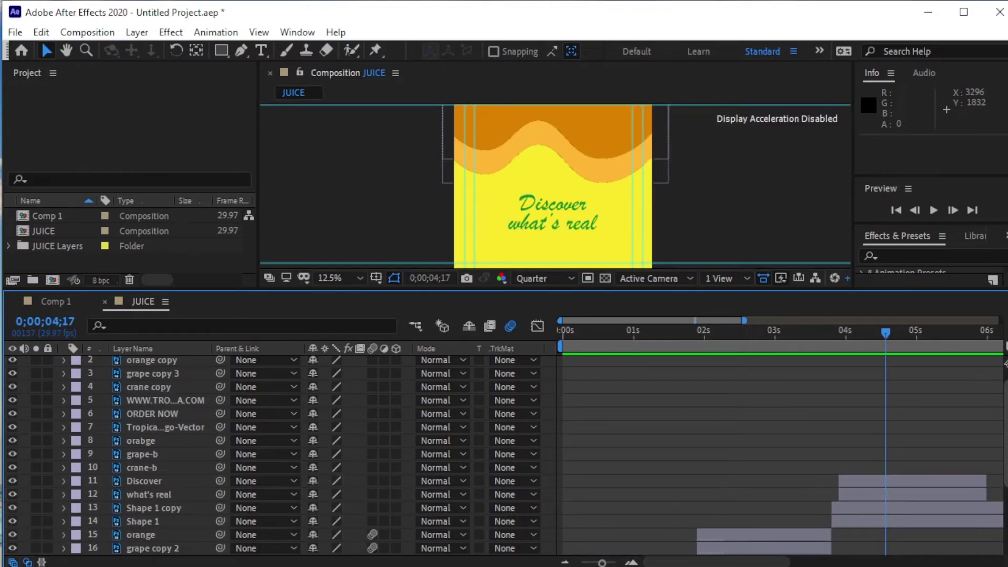
pyautogui.scroll(-1, 888, 352)
pyautogui.scroll(-1, 887, 462)
pyautogui.click(882, 469)
pyautogui.click(899, 236)
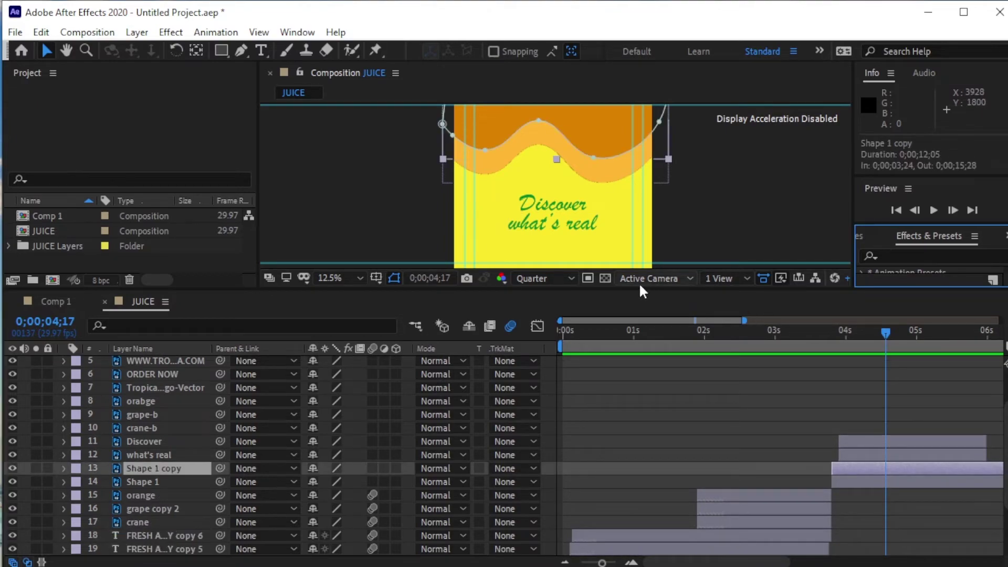
pyautogui.moveTo(618, 288); pyautogui.dragTo(617, 361)
pyautogui.click(897, 255)
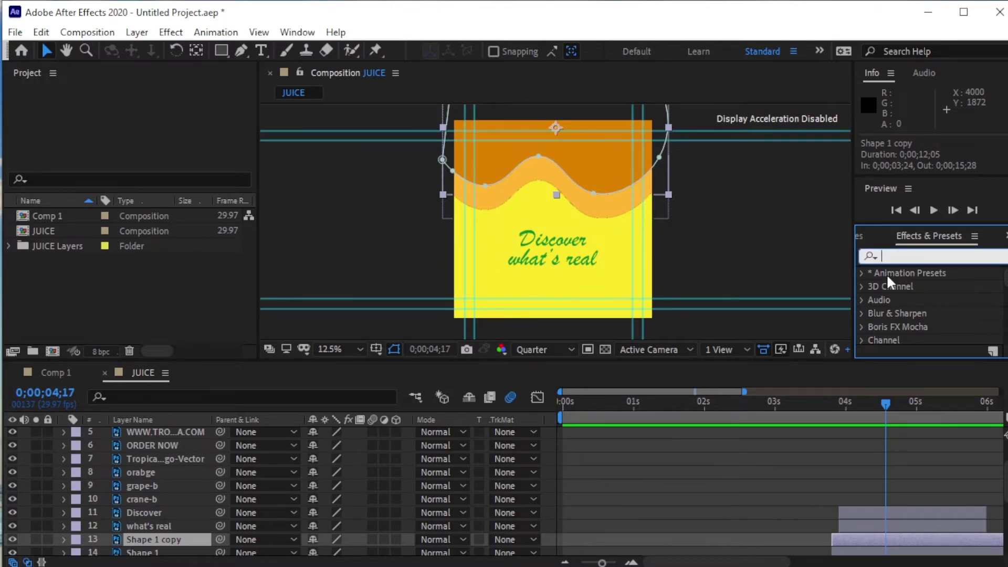
pyautogui.write('WAVE')
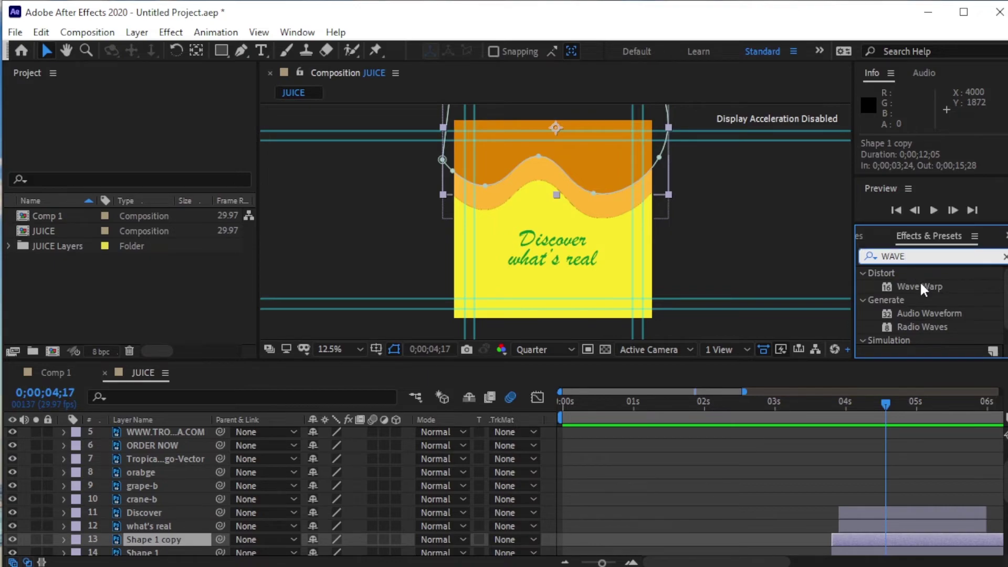
pyautogui.moveTo(921, 286); pyautogui.dragTo(179, 535)
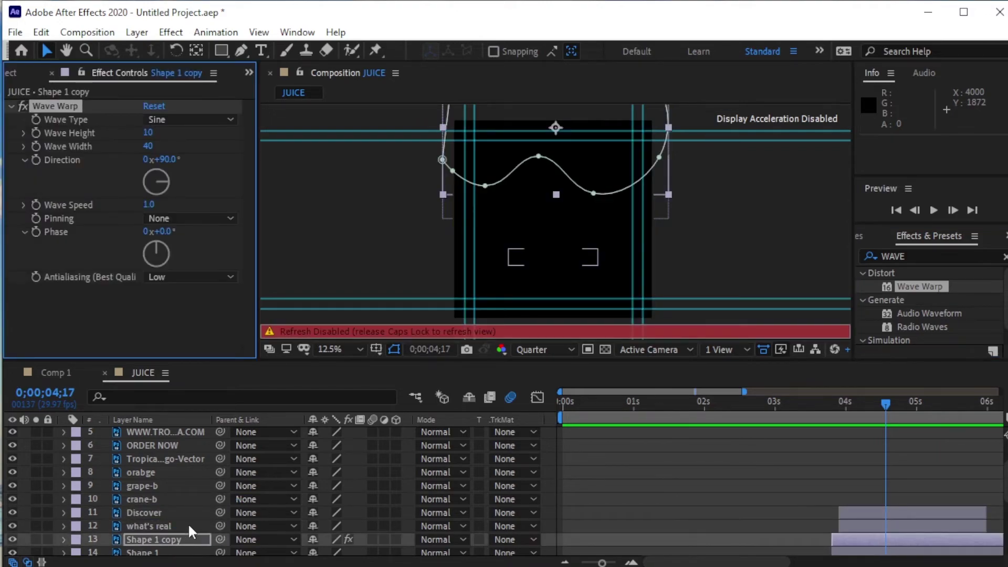
pyautogui.press('capslock')
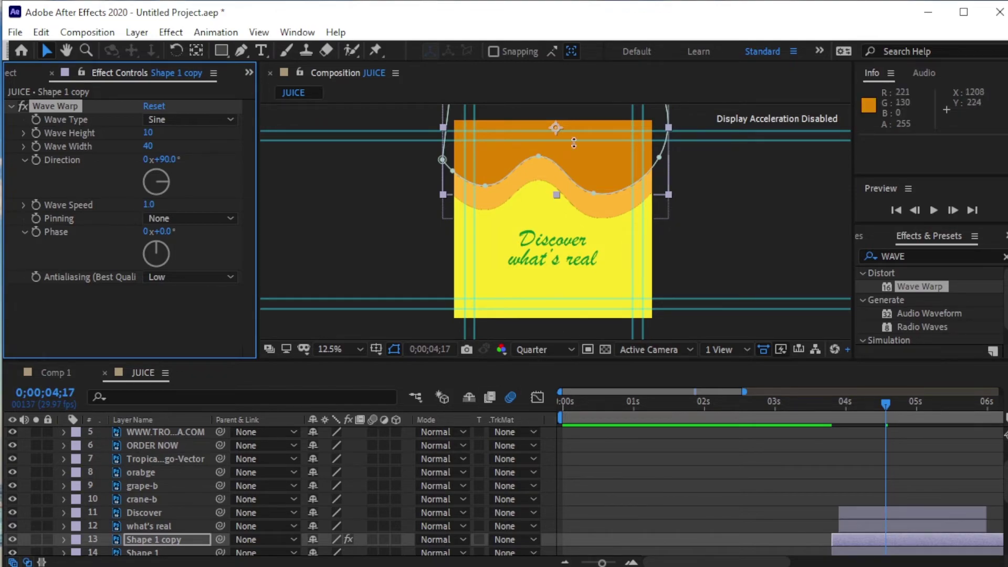
# Set Shape 1 copy's Wave Warp to a Wave Height of 23 and a Wave Width of 70
pyautogui.scroll(2, 536, 157)
pyautogui.scroll(-1, 536, 158)
pyautogui.press('h')
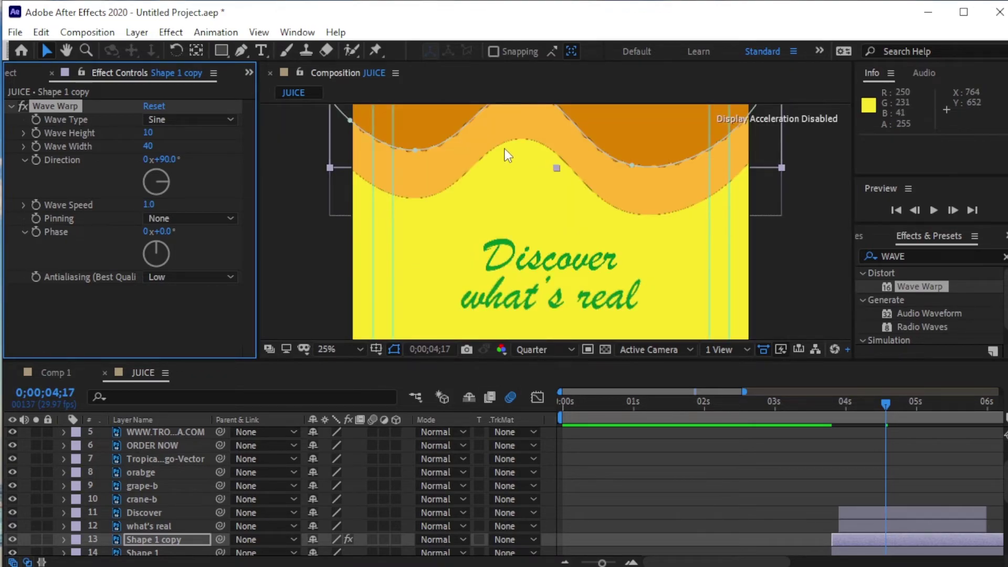
pyautogui.moveTo(525, 149); pyautogui.dragTo(528, 245)
pyautogui.press('v')
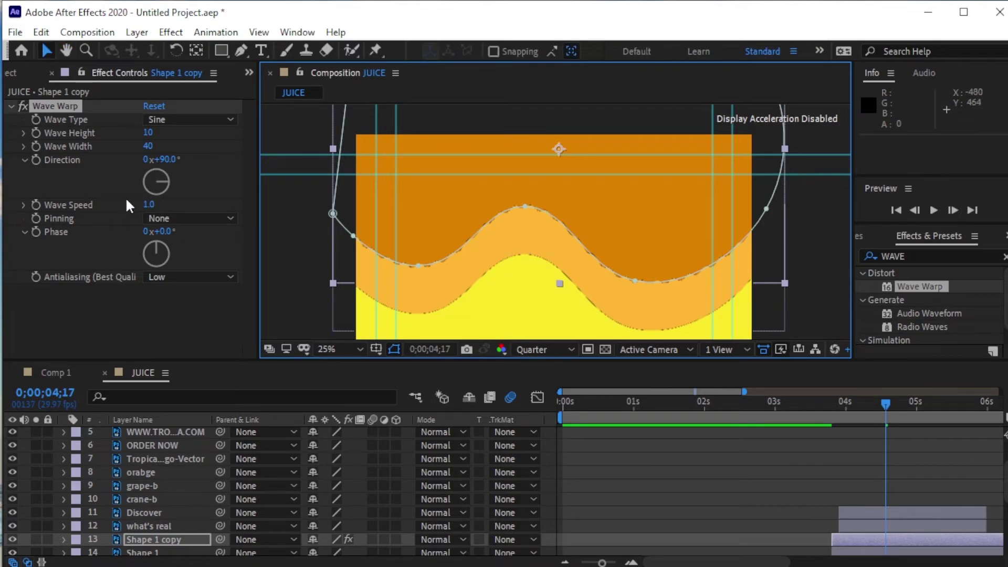
pyautogui.moveTo(148, 146); pyautogui.dragTo(315, 221)
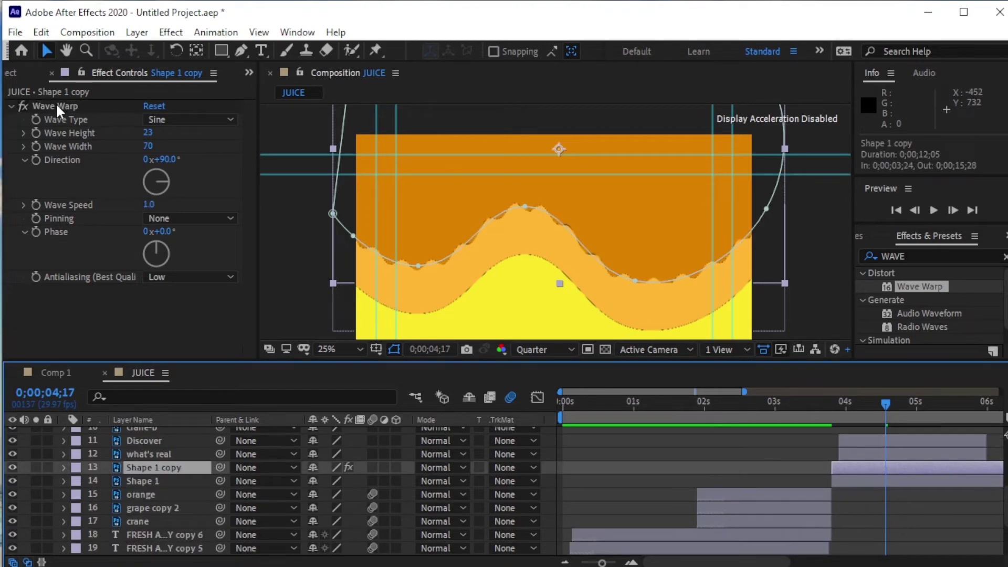
# Copy the Wave Warp effect from Shape 1 copy onto the Shape 1 layer and preview the waves
pyautogui.click(56, 105)
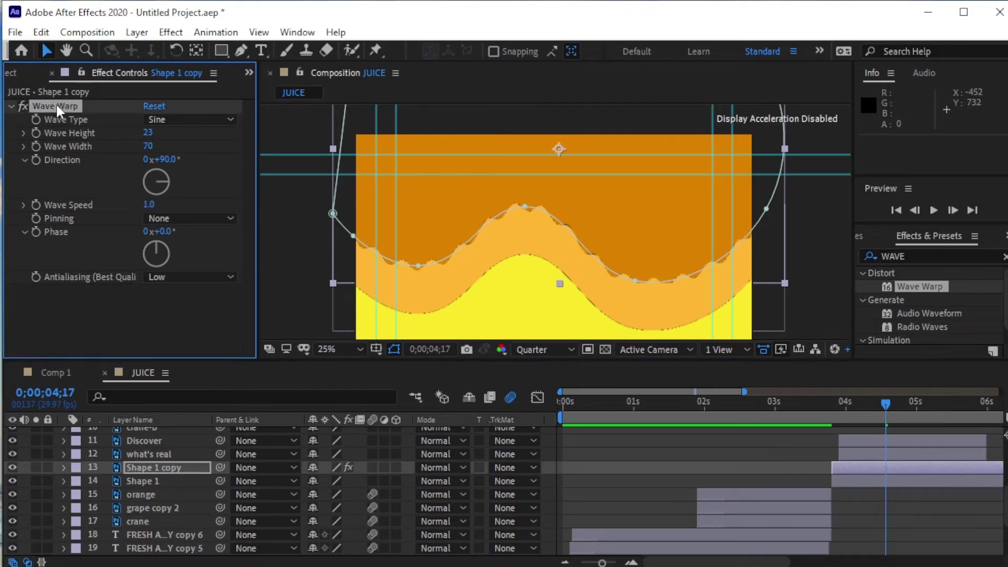
pyautogui.click(172, 484)
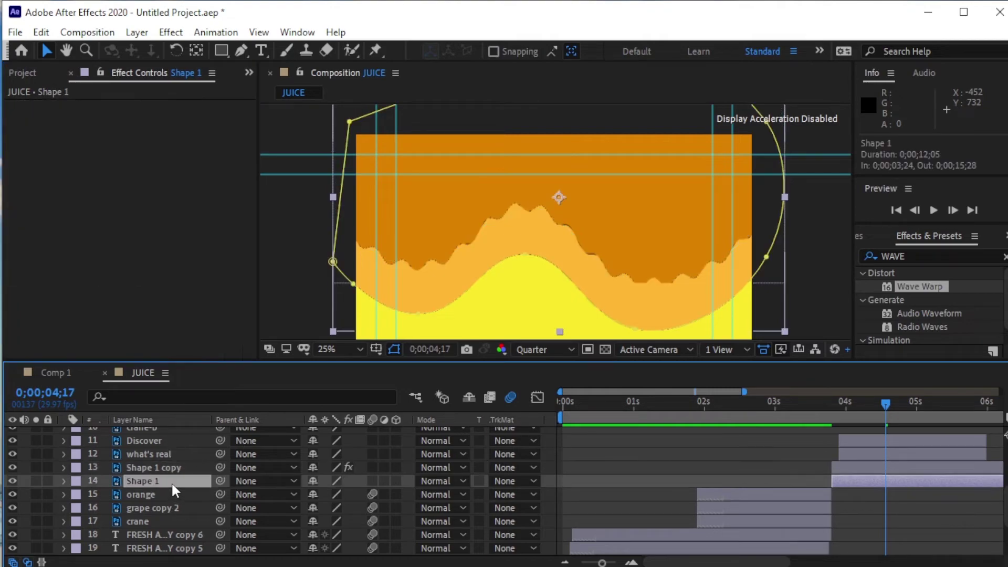
pyautogui.hotkey('ctrl', 'v')
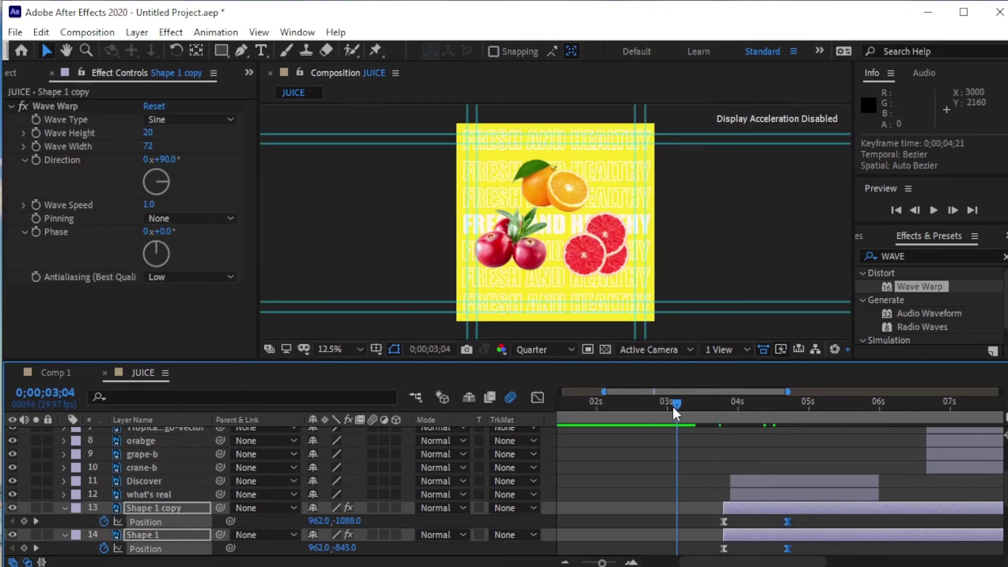
pyautogui.press('space')
pyautogui.press('space')
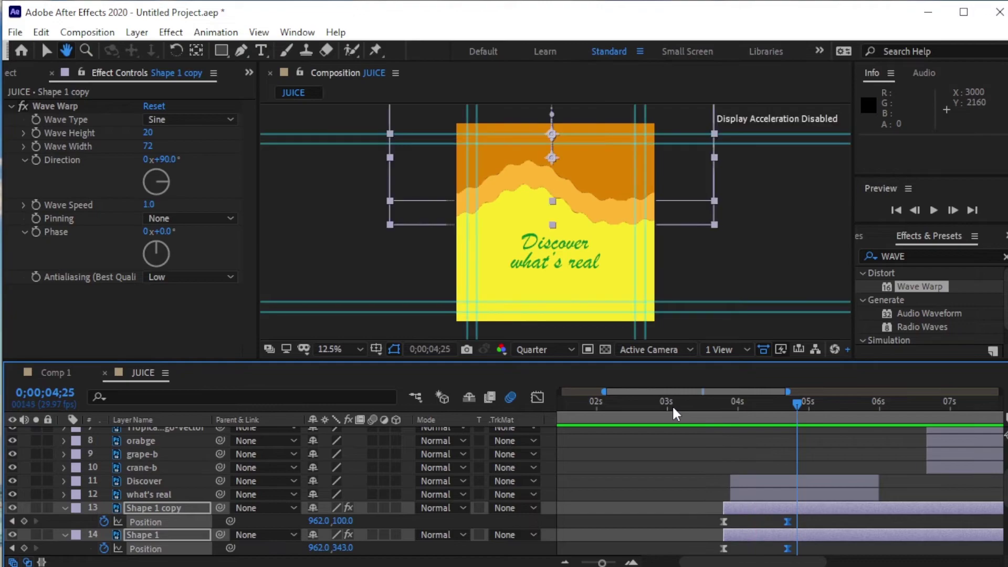
# Convert the Discover and what's real layers to editable text
pyautogui.click(764, 491)
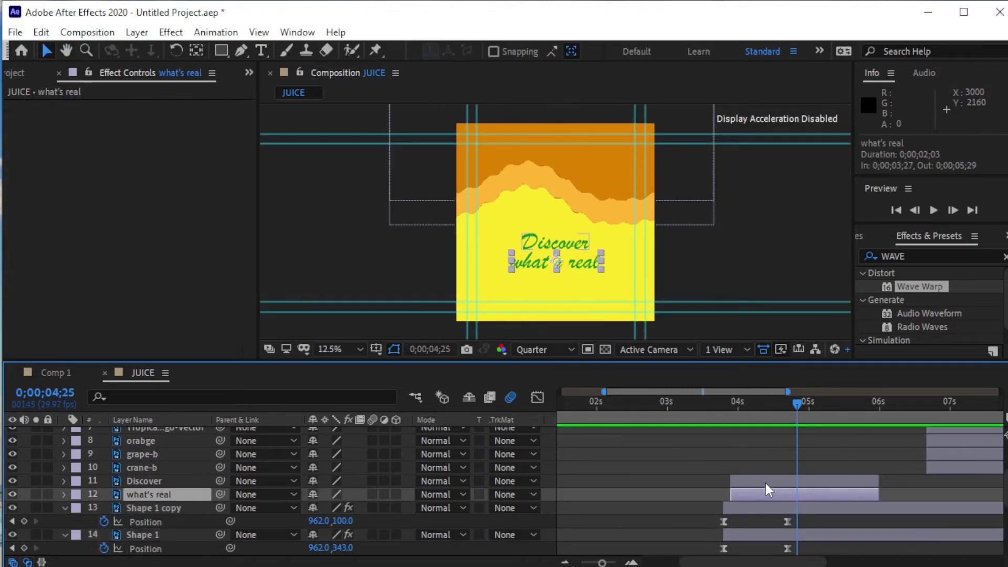
pyautogui.keyDown('shift'); pyautogui.click(766, 481); pyautogui.keyUp('shift')
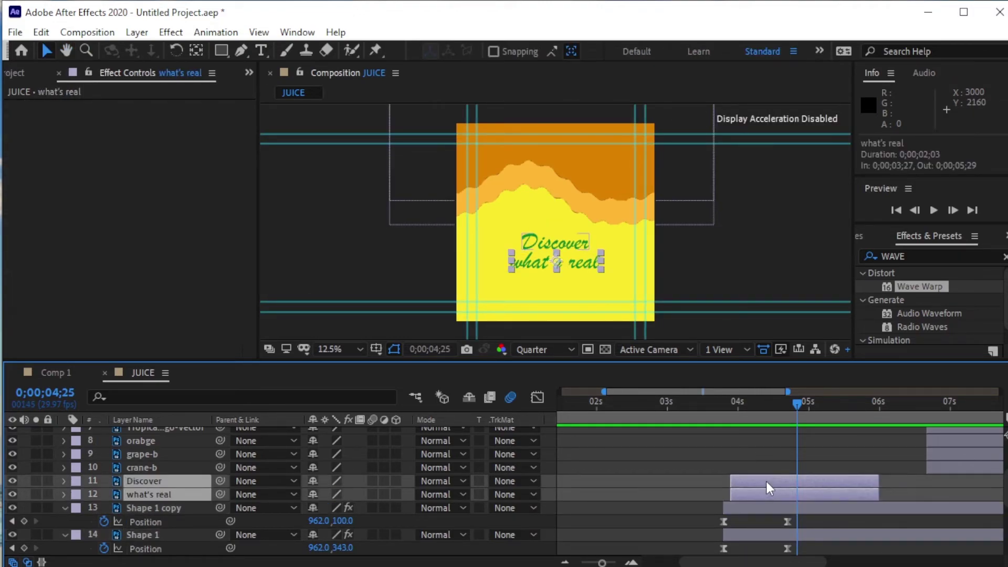
pyautogui.rightClick(175, 480)
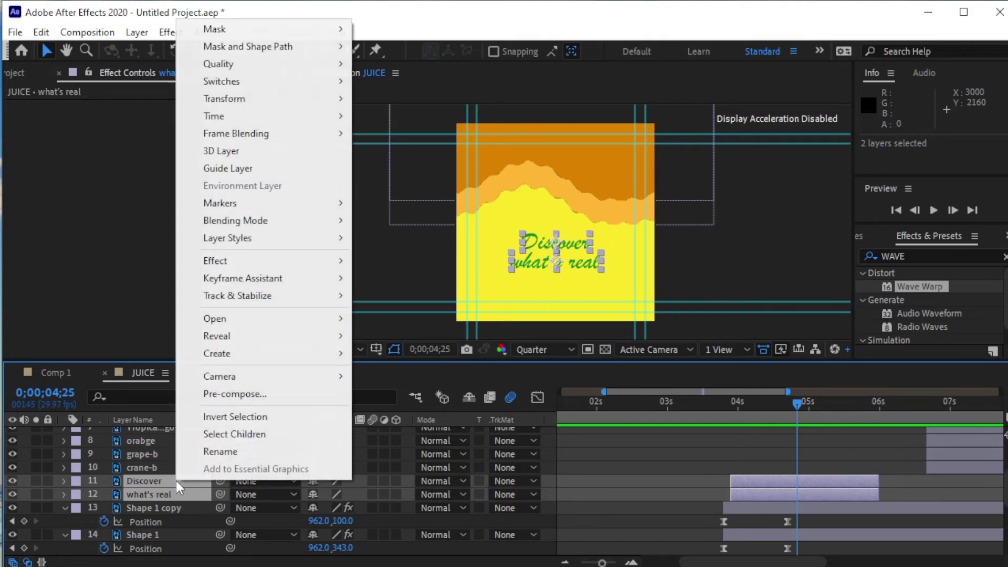
pyautogui.moveTo(249, 360)
pyautogui.click(406, 359)
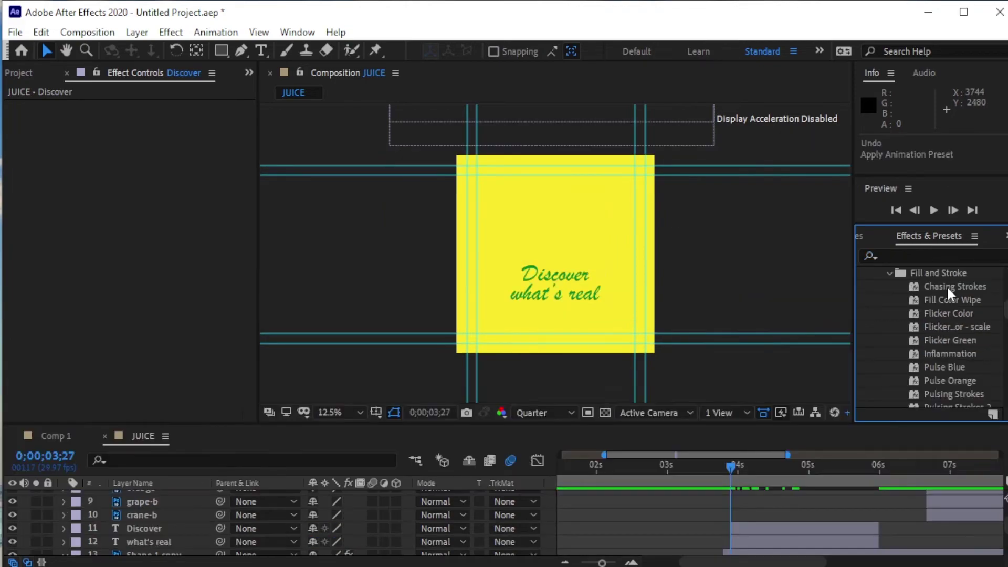
# Apply the Chasing Strokes text preset to the Discover and what's real layers and play the animation from just before their start
pyautogui.moveTo(952, 288)
pyautogui.mouseDown()
pyautogui.moveTo(727, 496)
pyautogui.moveTo(276, 533)
pyautogui.moveTo(188, 528)
pyautogui.mouseUp()
pyautogui.press('space')
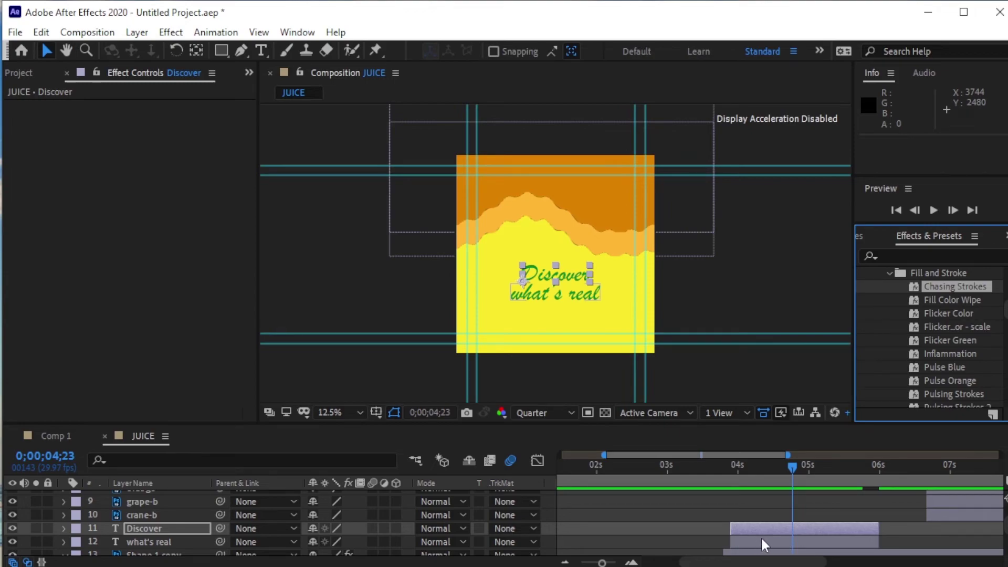
pyautogui.moveTo(946, 286)
pyautogui.mouseDown()
pyautogui.moveTo(615, 456)
pyautogui.moveTo(221, 530)
pyautogui.moveTo(205, 497)
pyautogui.moveTo(201, 526)
pyautogui.moveTo(185, 515)
pyautogui.mouseUp()
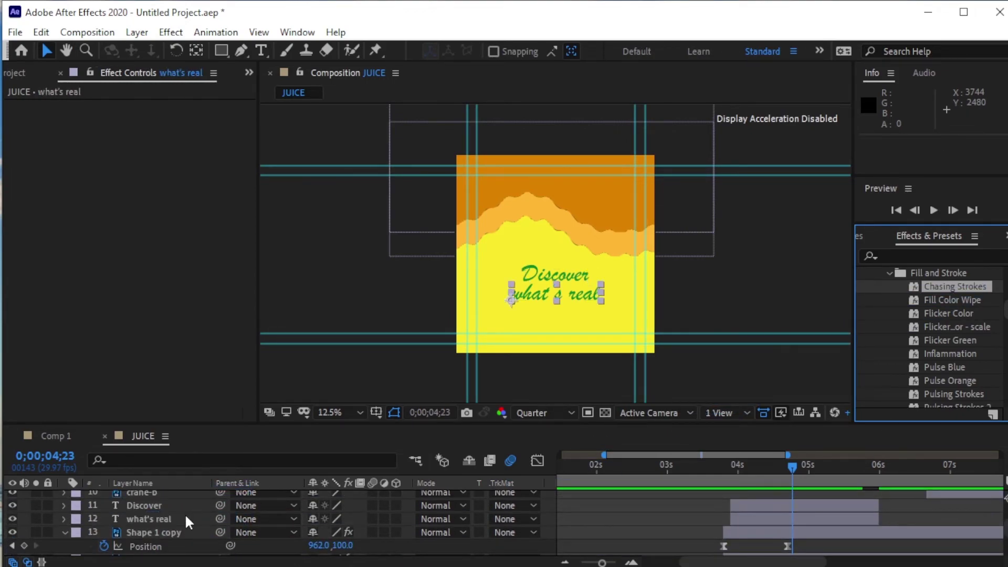
pyautogui.moveTo(796, 464); pyautogui.dragTo(724, 474)
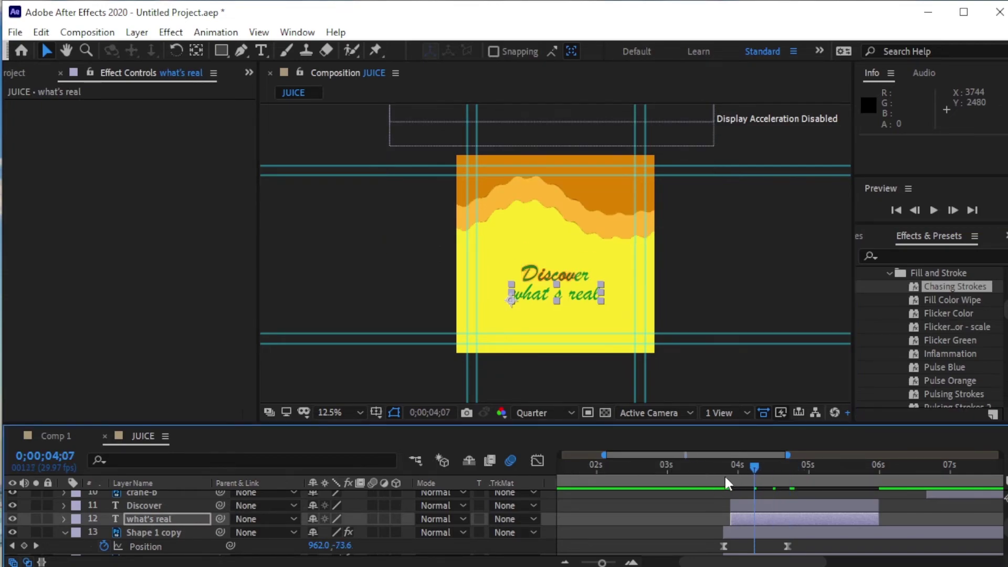
pyautogui.press('space')
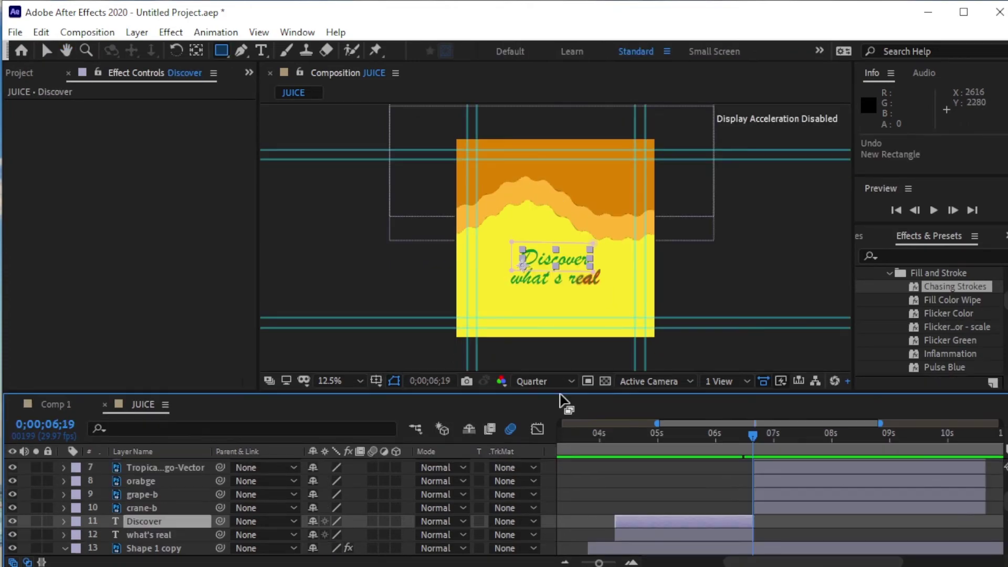
# Add Position keyframes to the orabge, grape-b and crane-b bottle layers at 0;00;07;29
pyautogui.moveTo(561, 396); pyautogui.dragTo(560, 357)
pyautogui.scroll(1, 1005, 467)
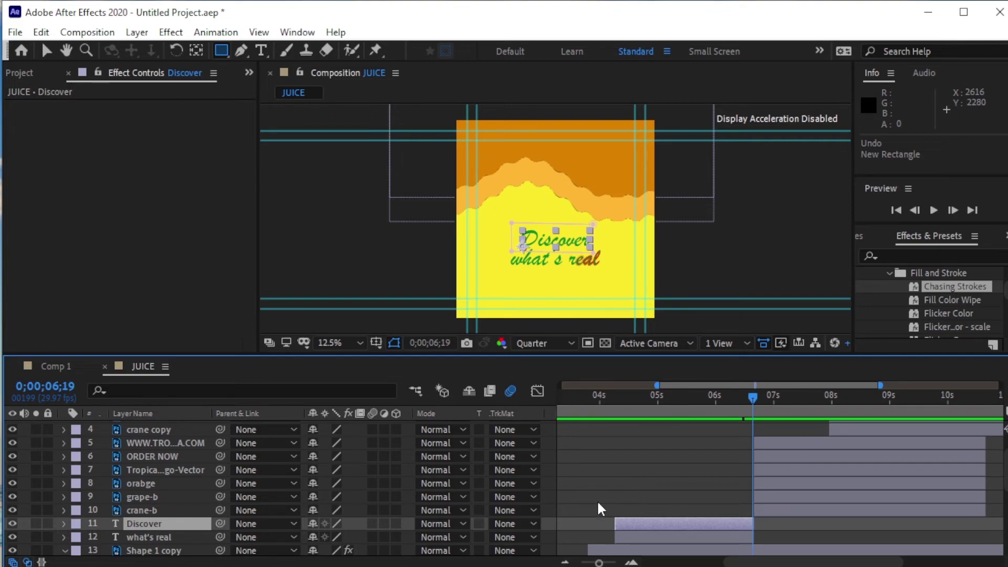
pyautogui.click(169, 484)
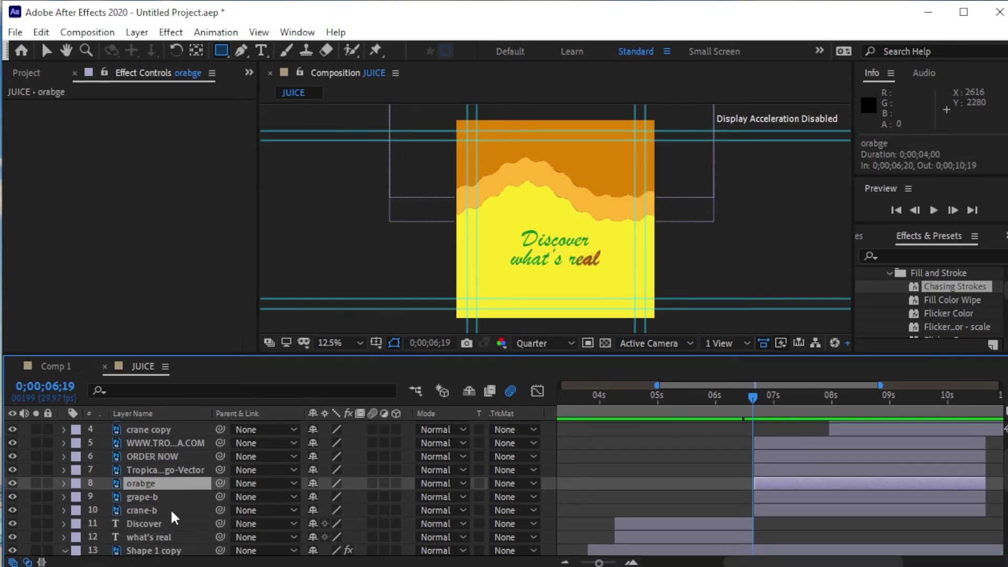
pyautogui.keyDown('shift'); pyautogui.click(173, 512); pyautogui.keyUp('shift')
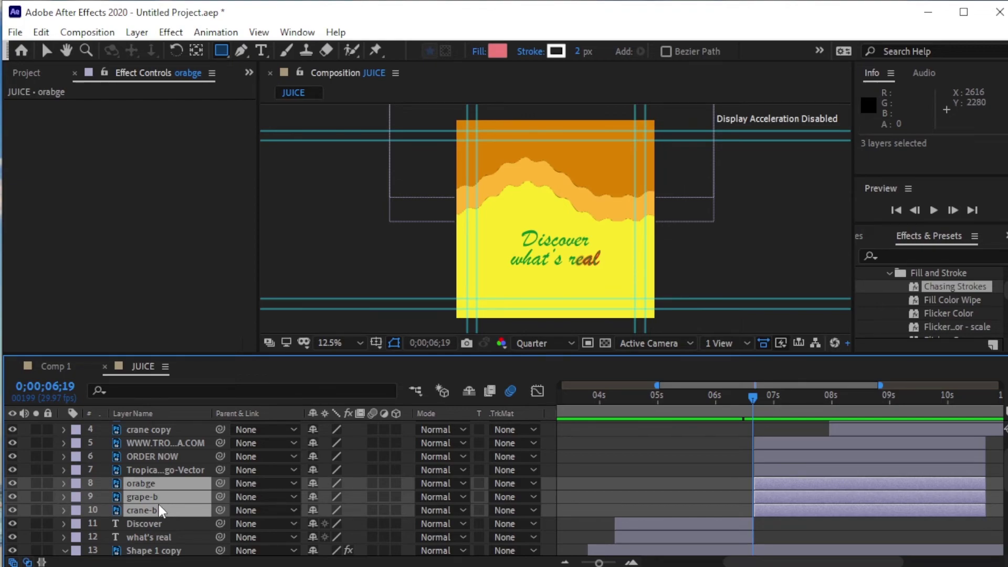
pyautogui.press('p')
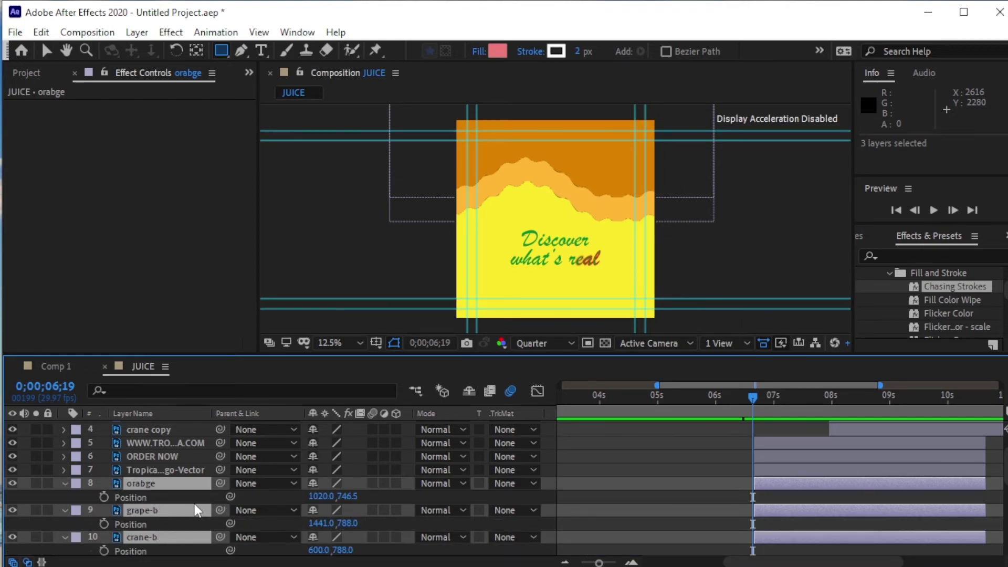
pyautogui.click(104, 497)
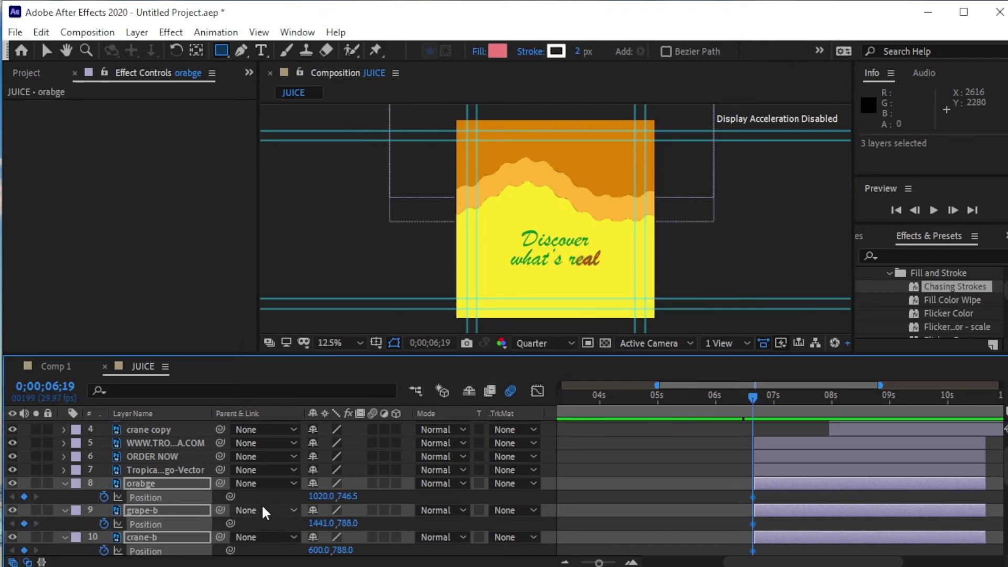
pyautogui.hotkey('ctrl', 'z')
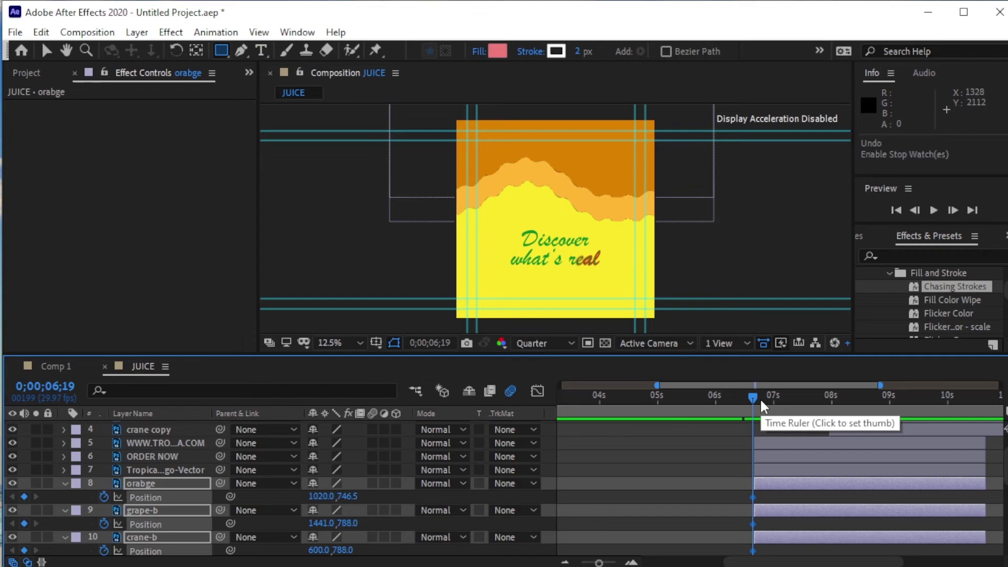
pyautogui.moveTo(762, 406); pyautogui.dragTo(829, 402)
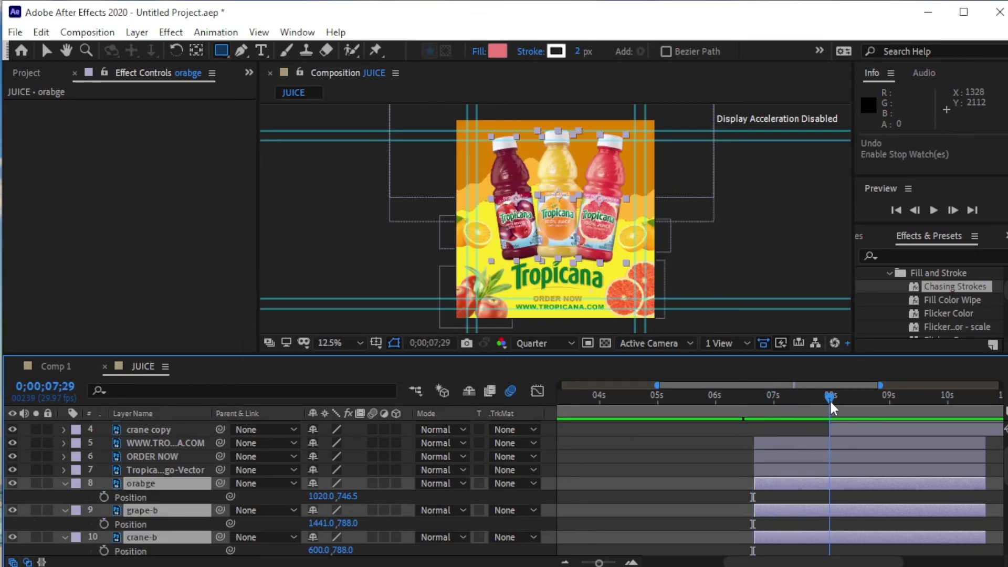
pyautogui.click(104, 497)
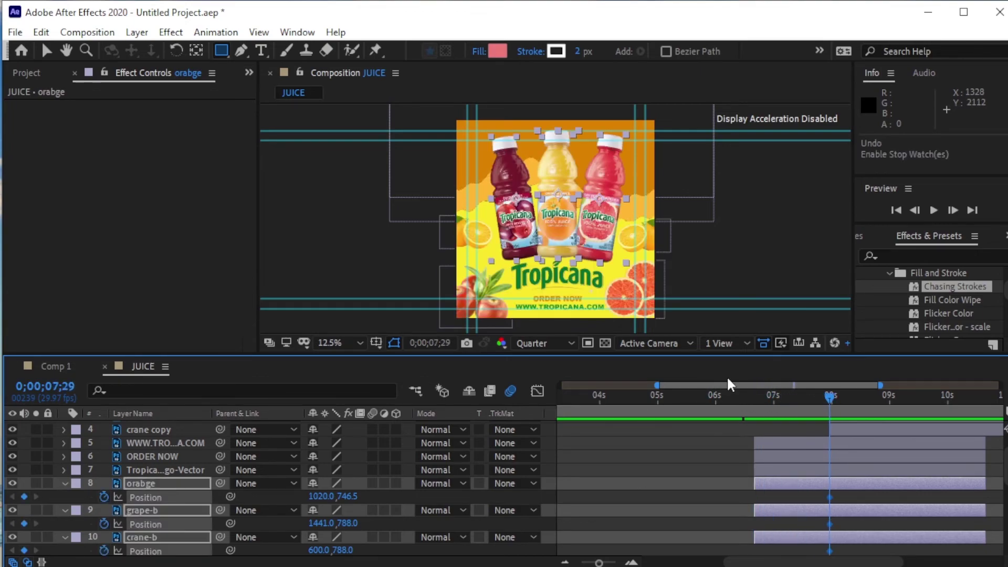
# At 0;00;06;20, move the bottles below the frame, with Position Y 2787.5 for orabge and 2829 for grape-b and crane-b, and preview the rise
pyautogui.moveTo(828, 402); pyautogui.dragTo(755, 419)
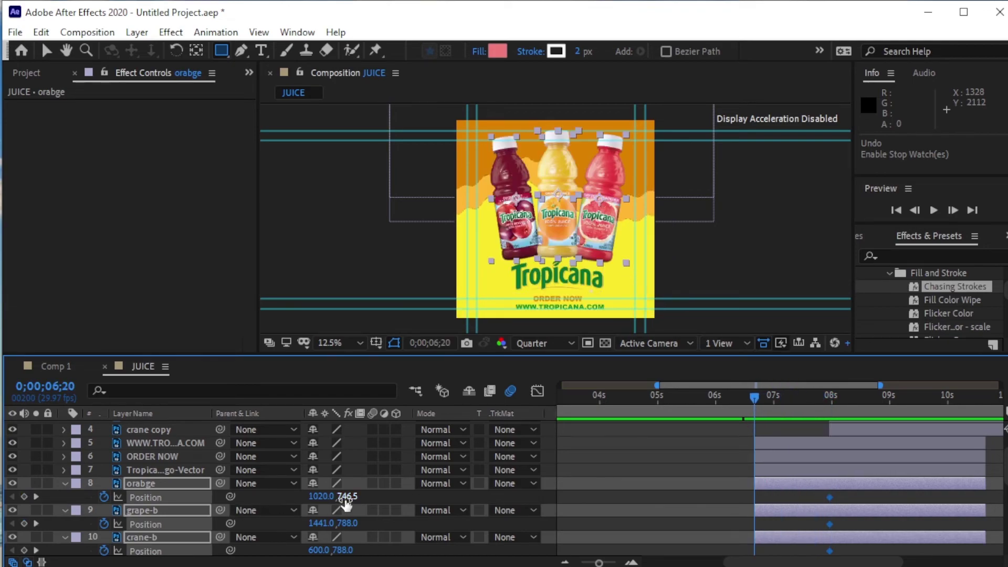
pyautogui.moveTo(347, 496); pyautogui.dragTo(977, 480)
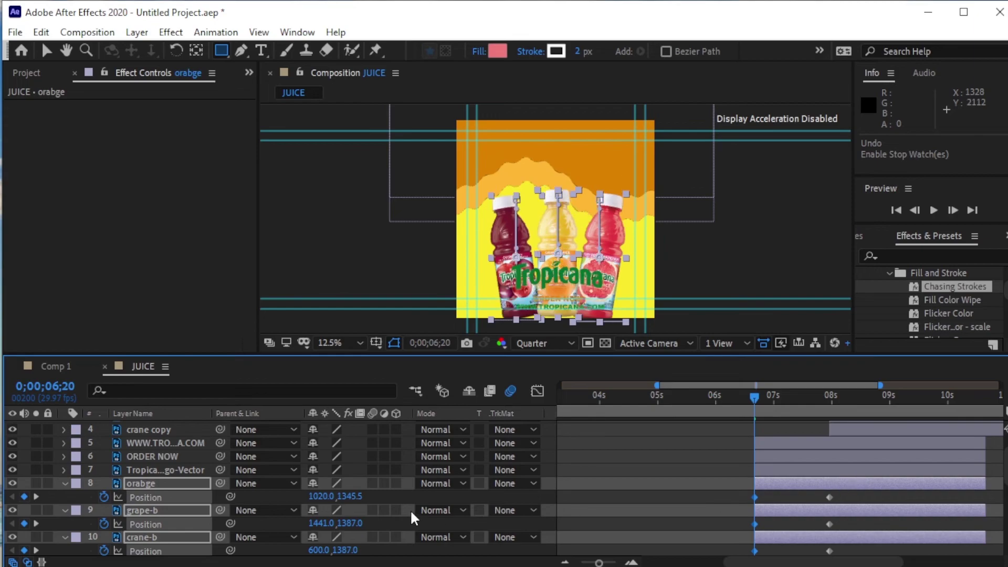
pyautogui.moveTo(347, 496); pyautogui.dragTo(1007, 493)
pyautogui.moveTo(341, 504); pyautogui.dragTo(943, 458)
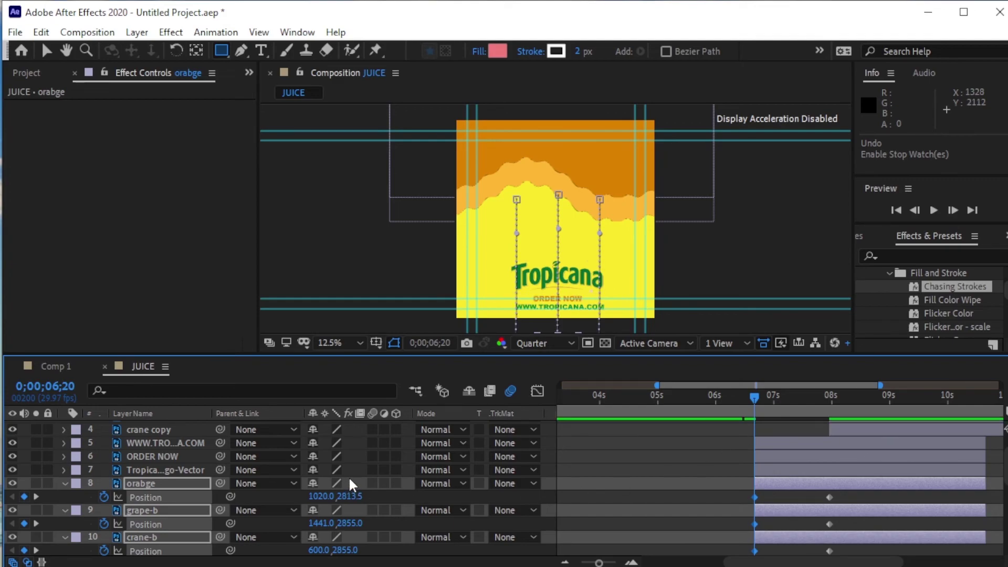
pyautogui.moveTo(353, 495); pyautogui.dragTo(328, 498)
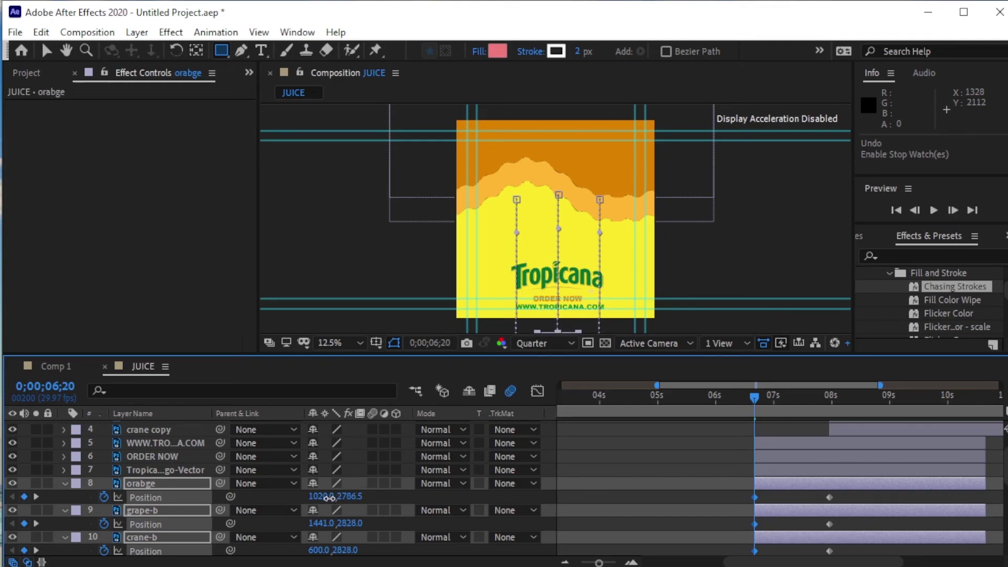
pyautogui.press('space')
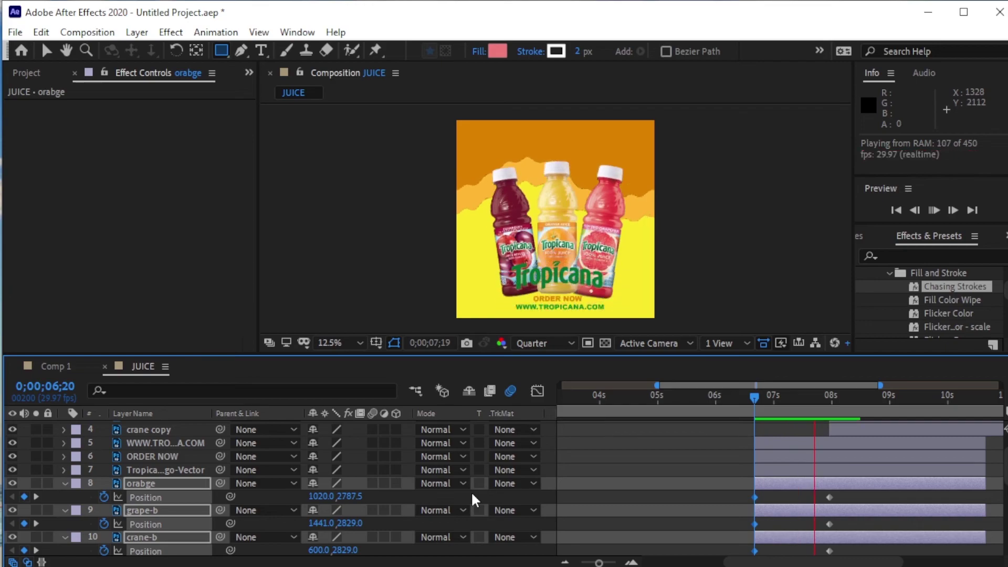
pyautogui.press('space')
# Move the end Position keyframes of all three bottle layers to 0;00;07;16
pyautogui.click(829, 497)
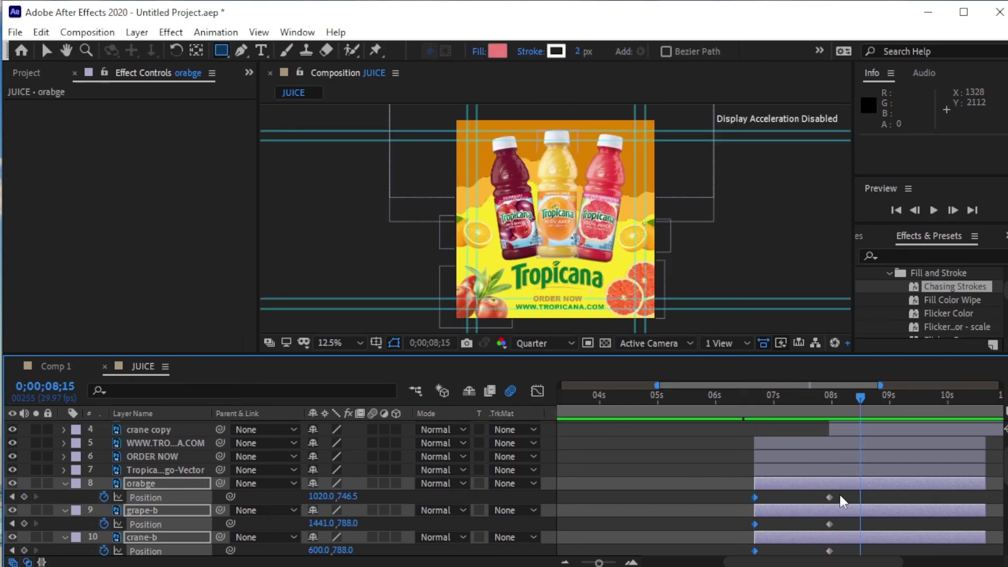
pyautogui.keyDown('shift'); pyautogui.click(829, 524); pyautogui.keyUp('shift')
pyautogui.keyDown('shift'); pyautogui.click(829, 550); pyautogui.keyUp('shift')
pyautogui.moveTo(830, 550); pyautogui.dragTo(804, 552)
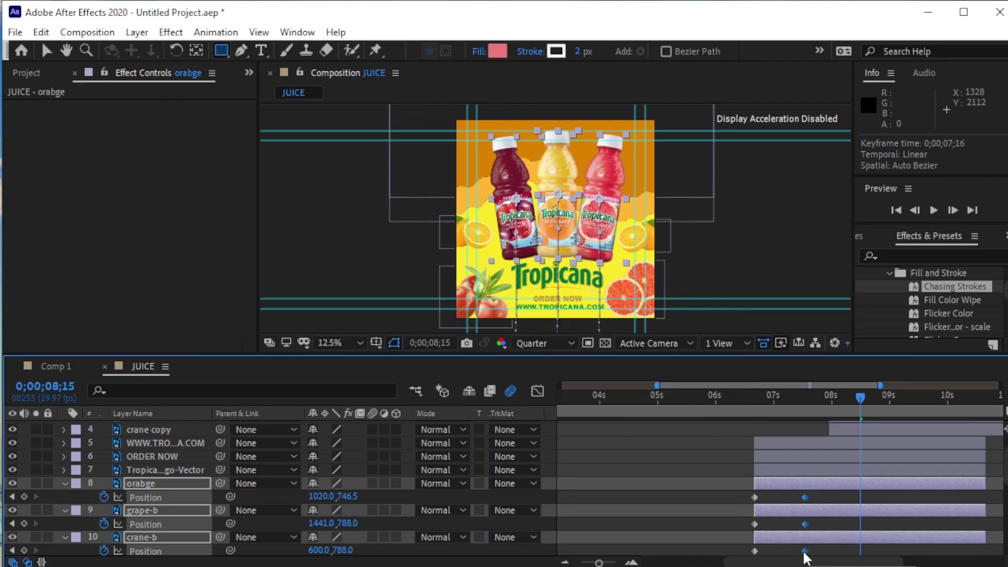
# Apply Easy Ease to all Position keyframes of the three bottles and preview their entrance from 0;00;06;18
pyautogui.moveTo(821, 490); pyautogui.dragTo(748, 557)
pyautogui.press('F9')
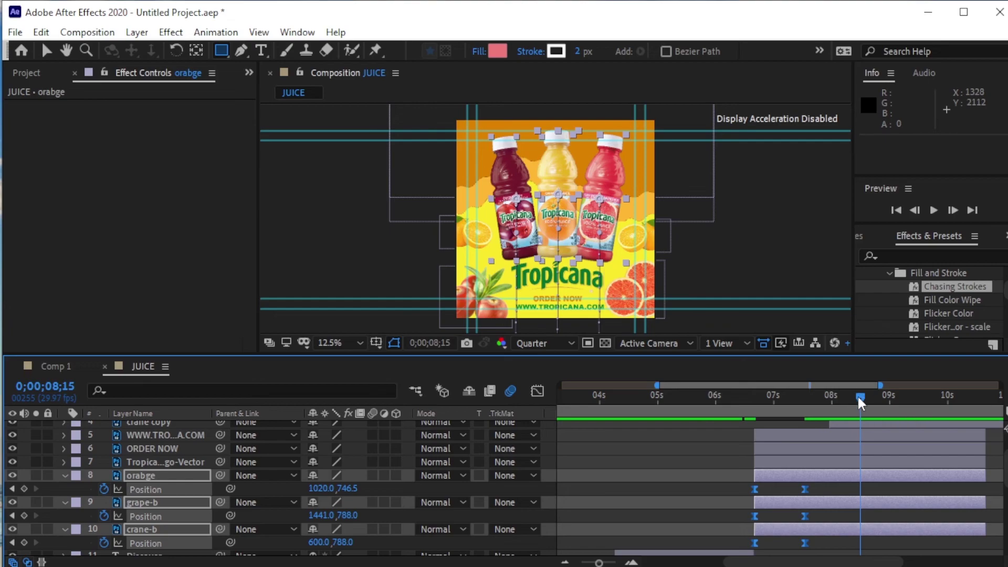
pyautogui.moveTo(858, 398); pyautogui.dragTo(768, 419)
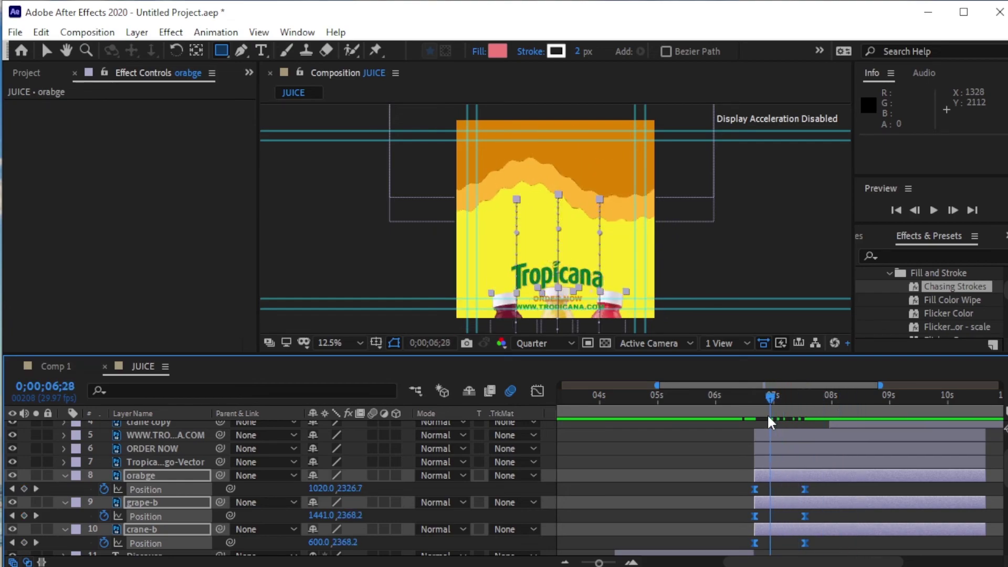
pyautogui.press('space')
pyautogui.press('space')
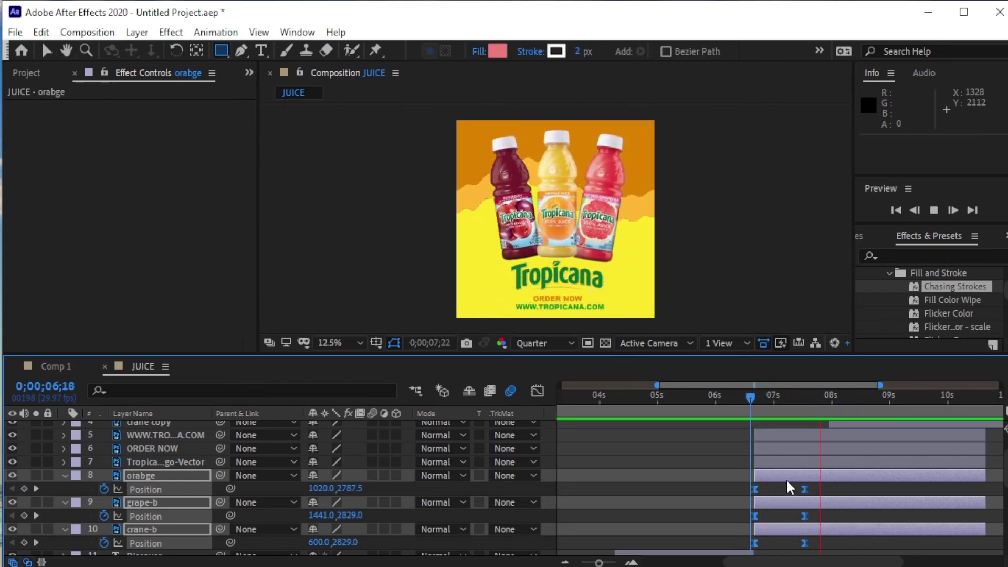
# Try staggering the bottles by starting orabge at 0;00;06;26 and grape-b slightly after it, and preview from 0;00;06;21
pyautogui.click(156, 462)
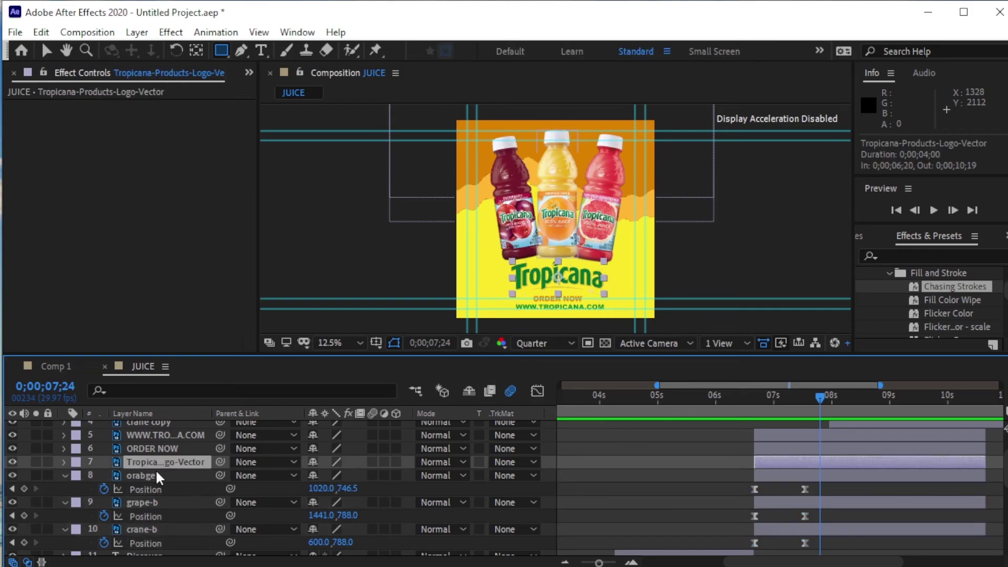
pyautogui.click(157, 475)
pyautogui.moveTo(782, 478); pyautogui.dragTo(793, 478)
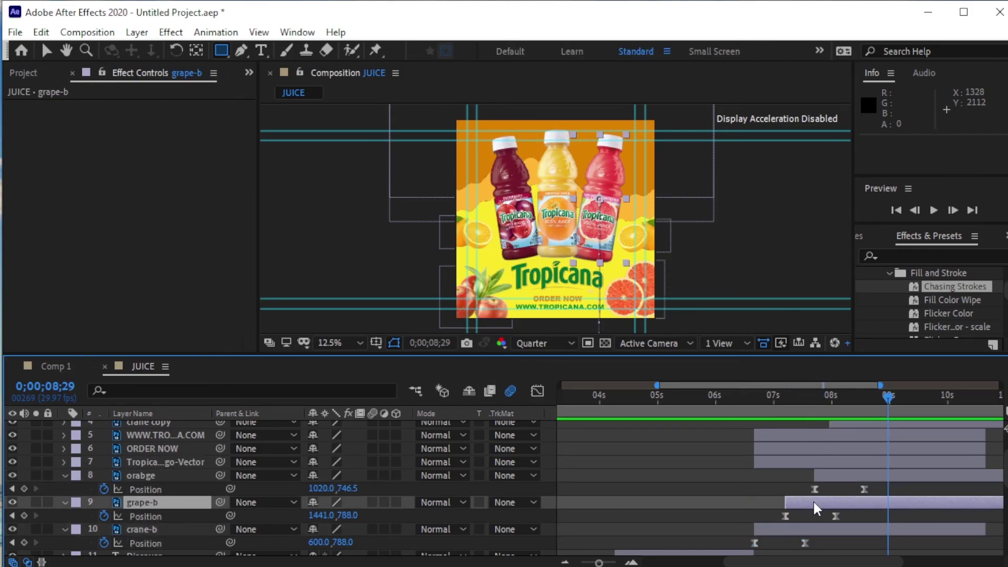
pyautogui.moveTo(820, 479); pyautogui.dragTo(773, 483)
pyautogui.moveTo(886, 401); pyautogui.dragTo(757, 422)
pyautogui.press('space')
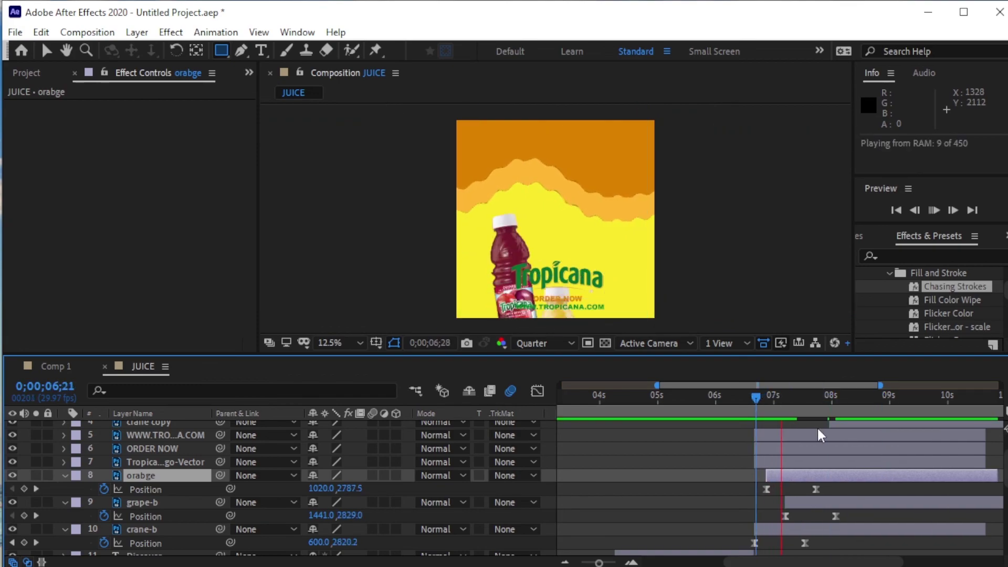
pyautogui.press('space')
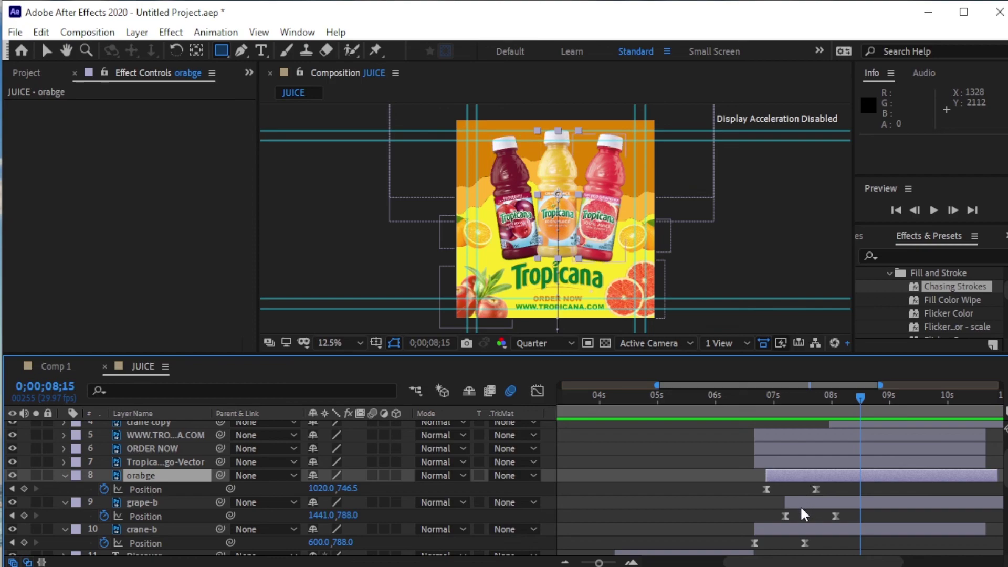
# Restagger the bottle layers to start in the order orabge, grape-b, crane-b, and shift their end Position keyframes slightly earlier
pyautogui.moveTo(791, 481); pyautogui.dragTo(804, 531)
pyautogui.click(806, 489)
pyautogui.keyDown('shift'); pyautogui.click(820, 516); pyautogui.keyUp('shift')
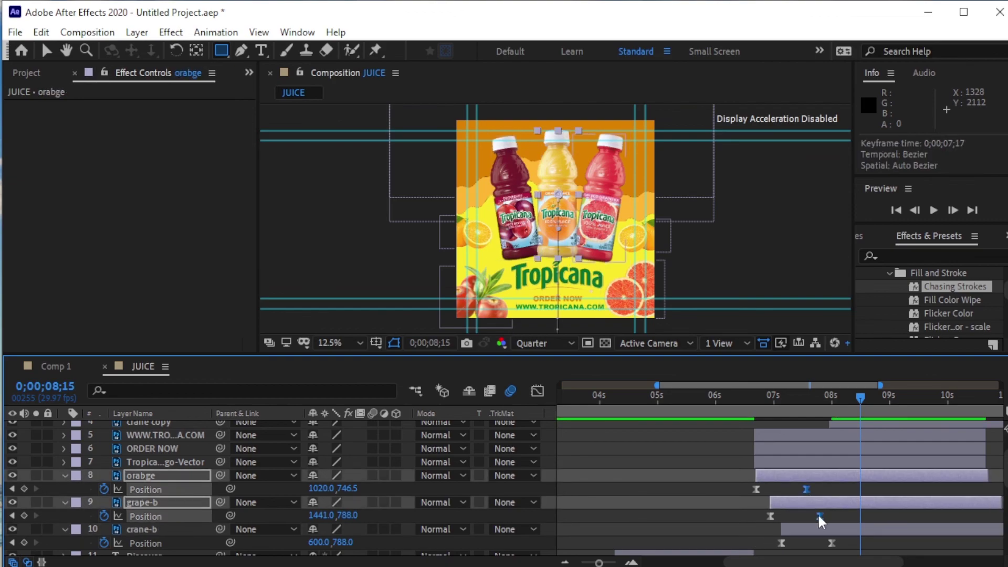
pyautogui.keyDown('shift'); pyautogui.click(832, 543); pyautogui.keyUp('shift')
# Select the Tropicana logo layer
pyautogui.click(764, 466)
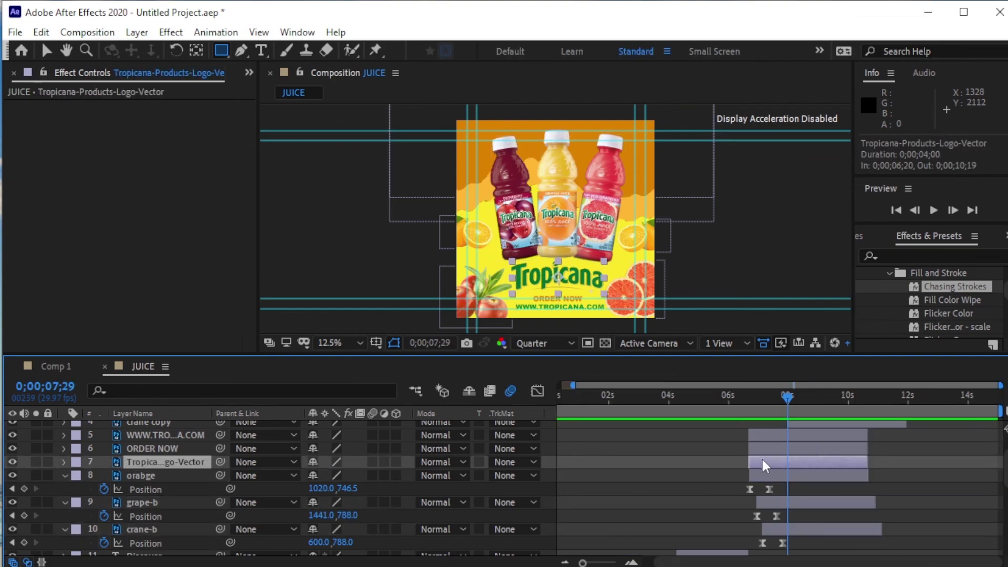